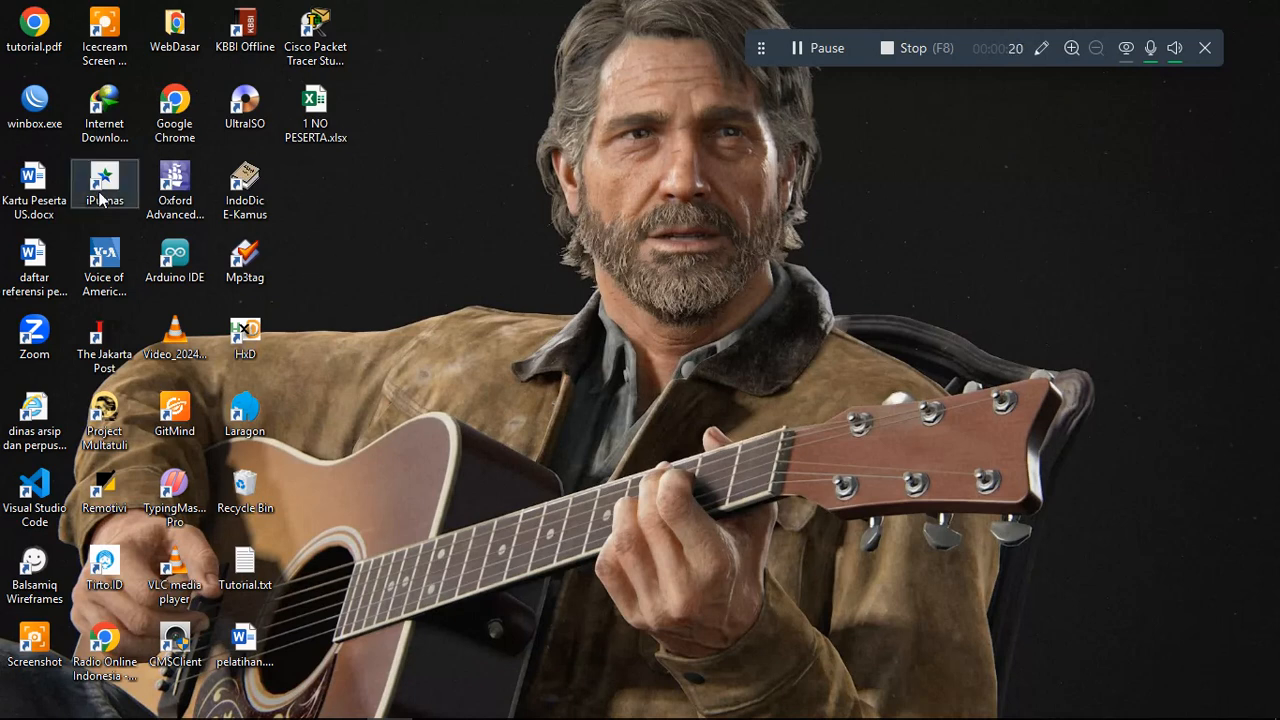
Open Kartu Peserta US.docx from the desktop and allow its linked database to load.
left_click(42, 201)
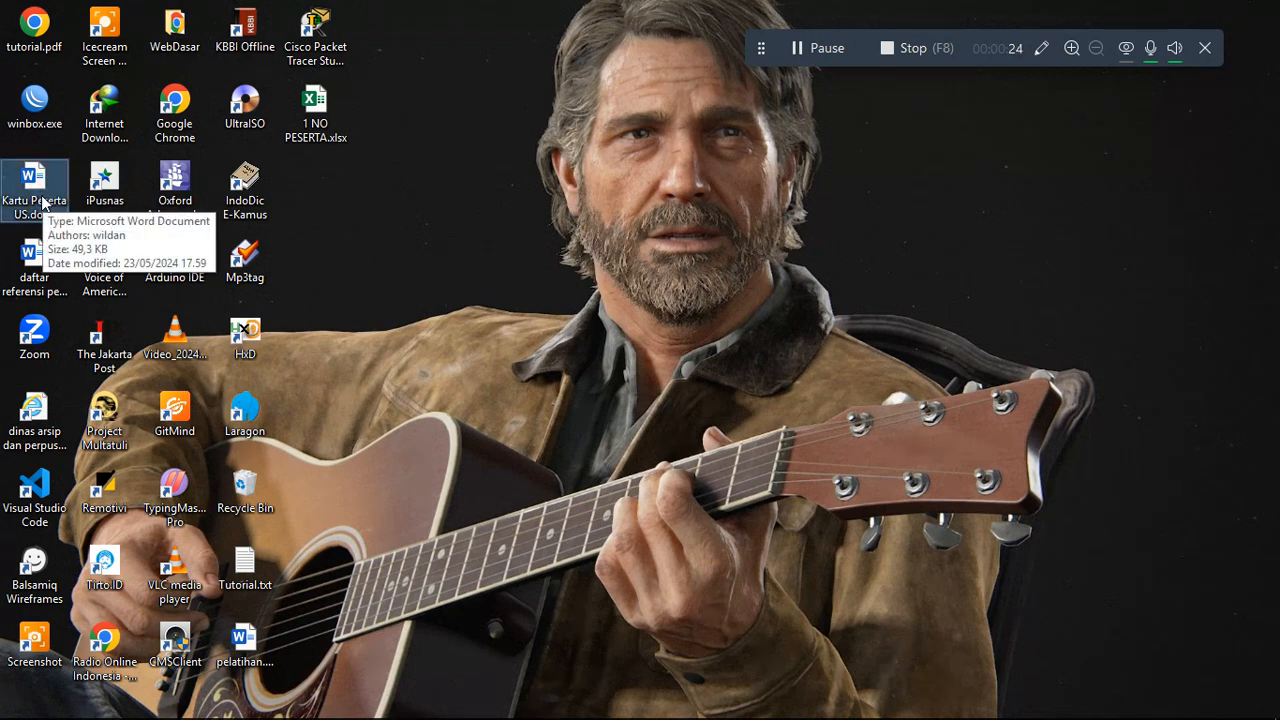
double_click(42, 203)
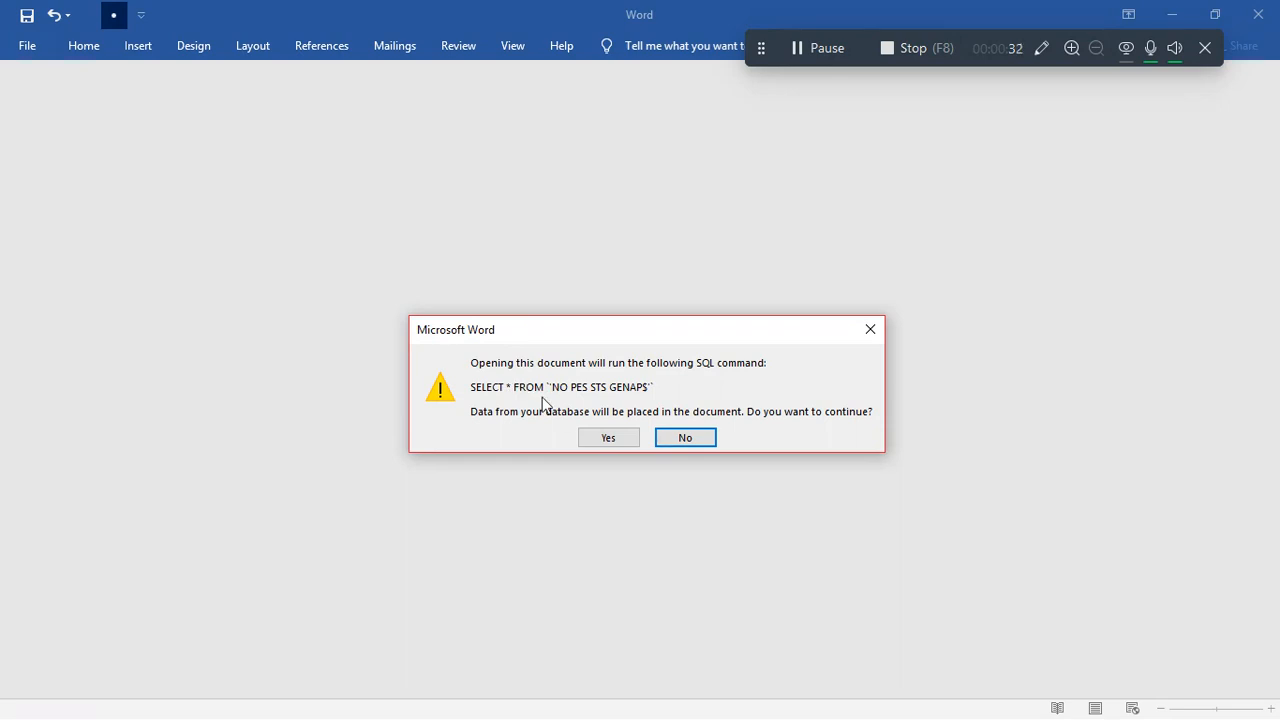
left_click(610, 436)
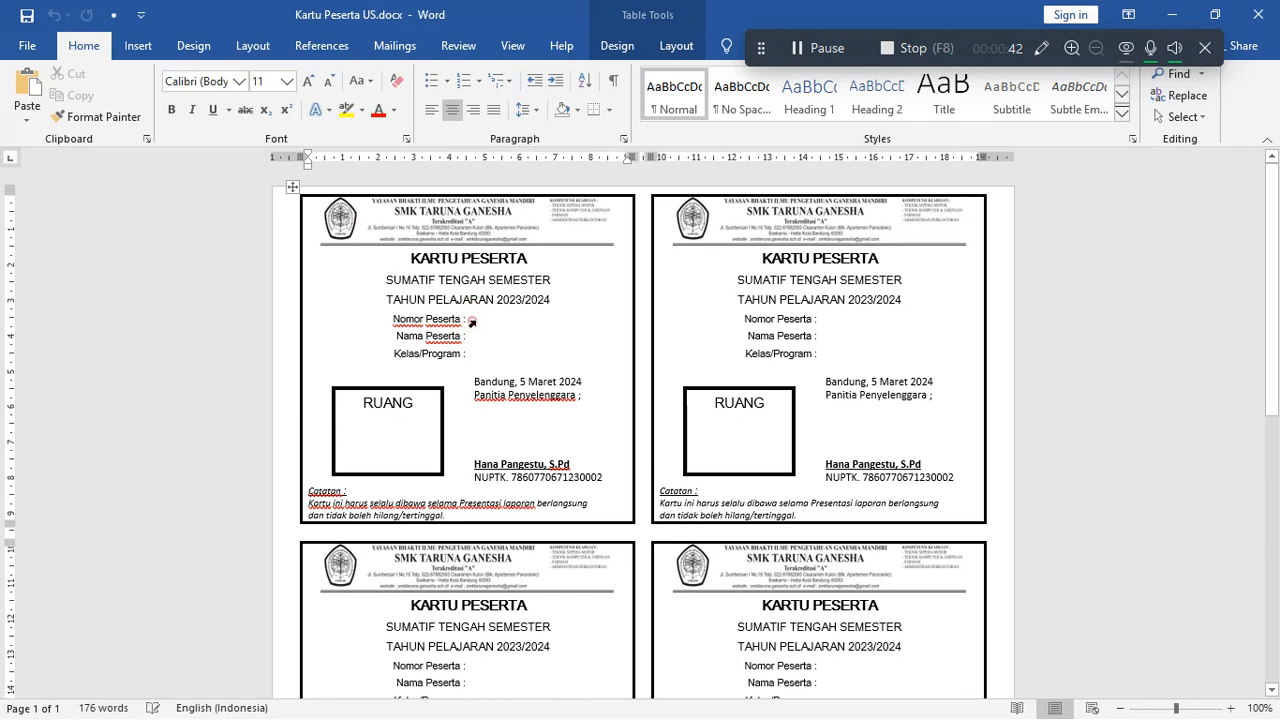
Place the insertion point after Nomor Peserta on the first card and start the Step-by-Step Mail Merge Wizard.
double_click(485, 321)
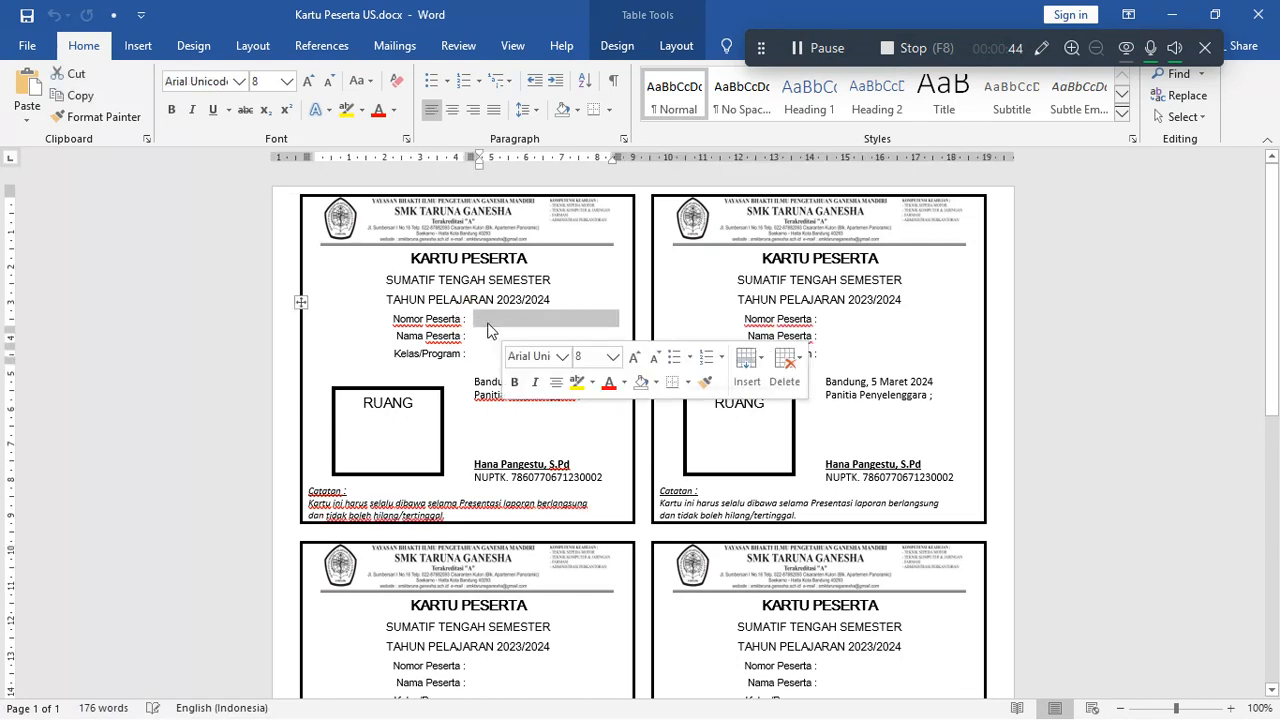
left_click(484, 321)
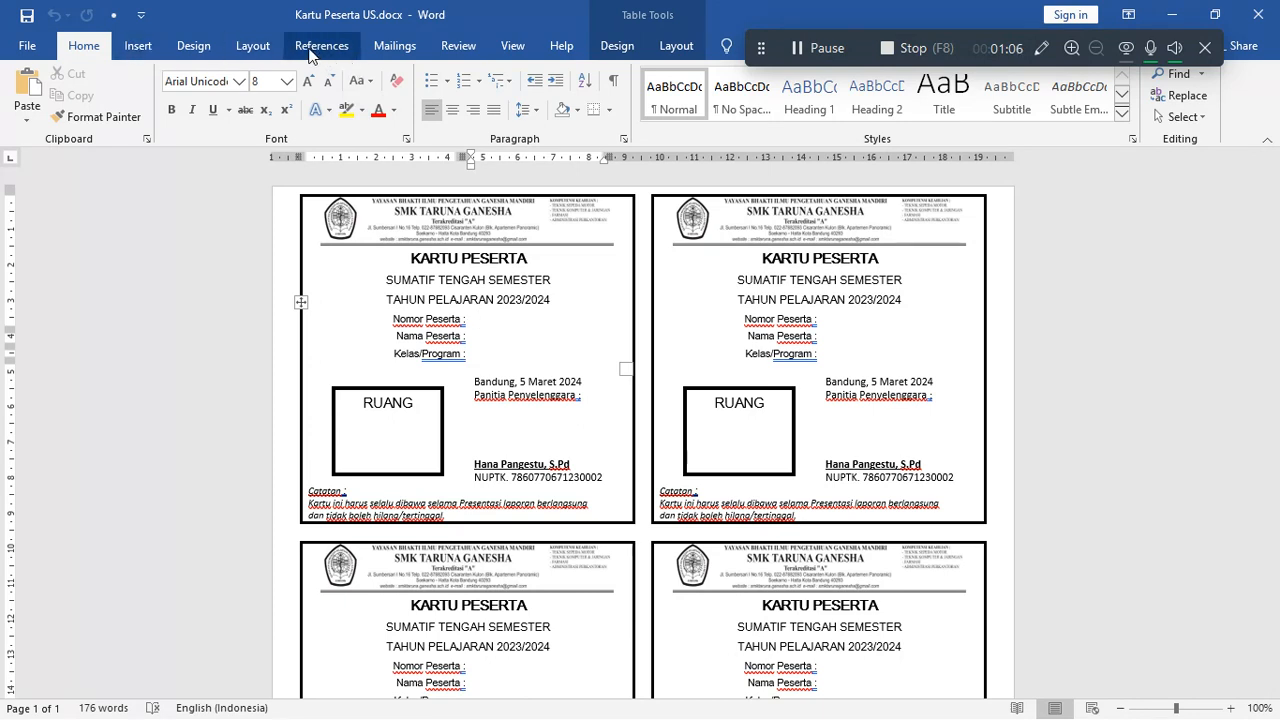
left_click(395, 47)
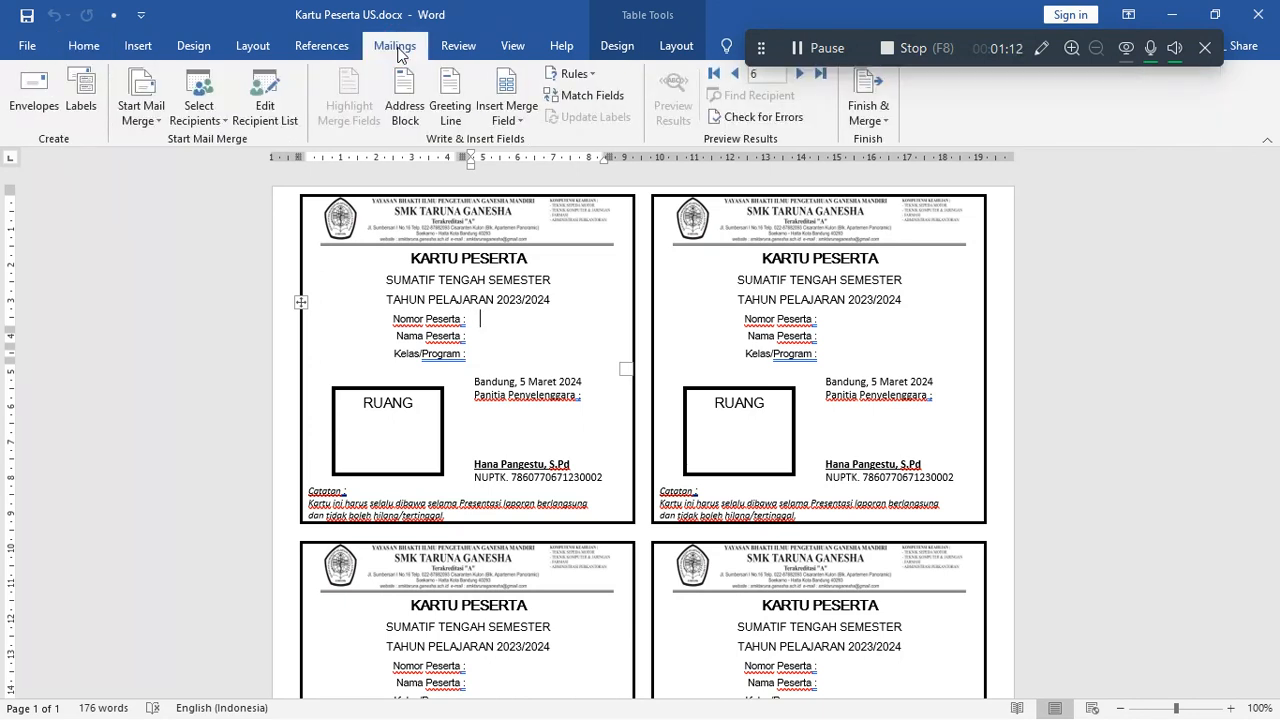
left_click(157, 125)
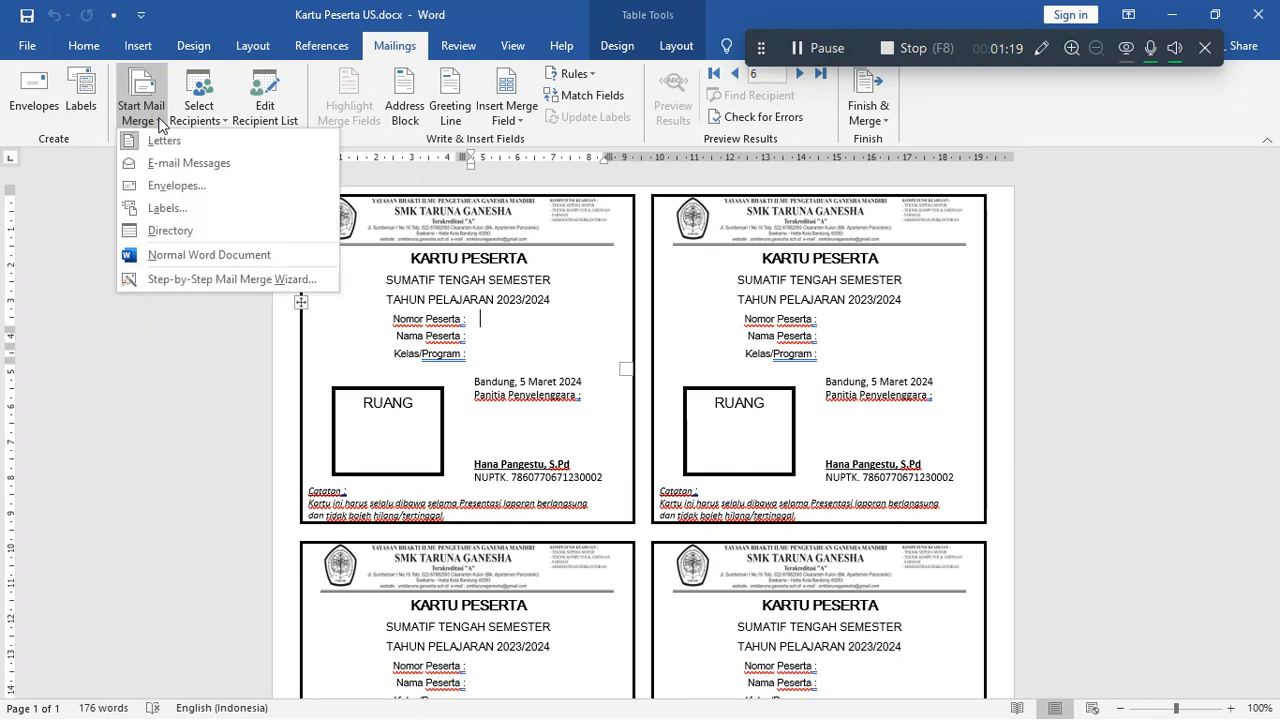
left_click(191, 283)
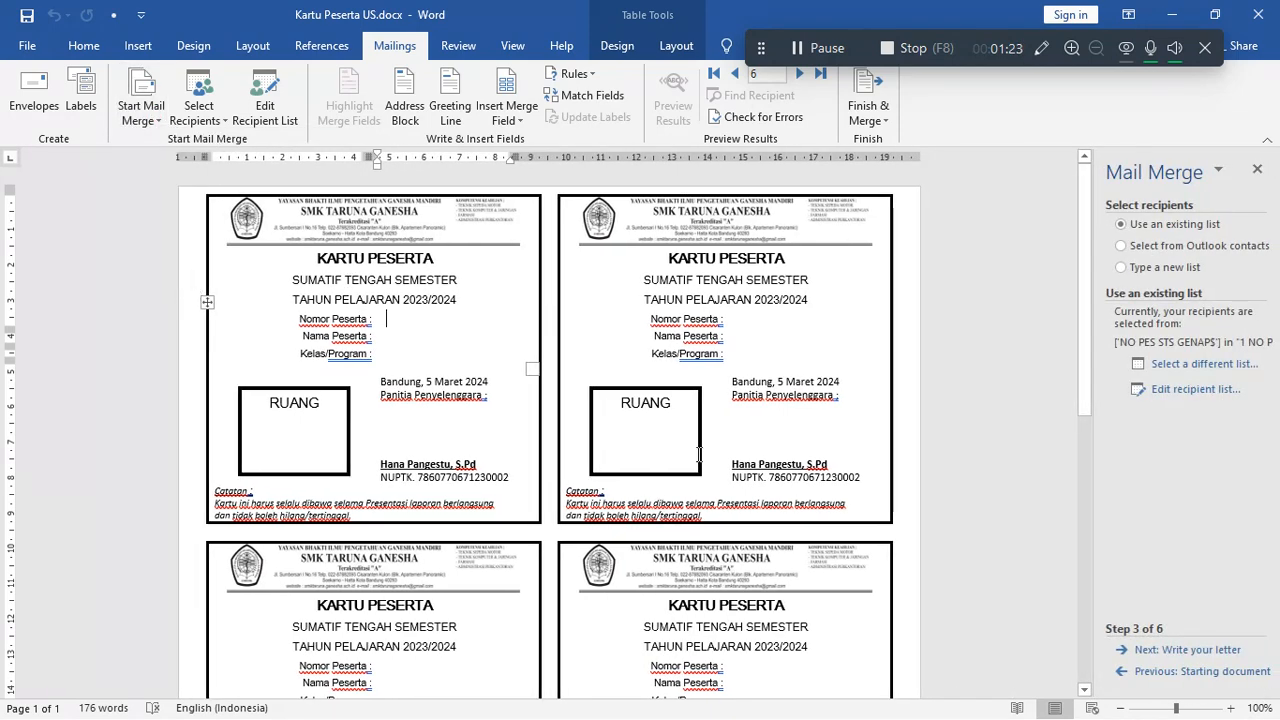
Return to the wizard's first stage, keep Letters and Use the current document, and proceed to selecting recipients.
left_click(1182, 673)
left_click(1182, 673)
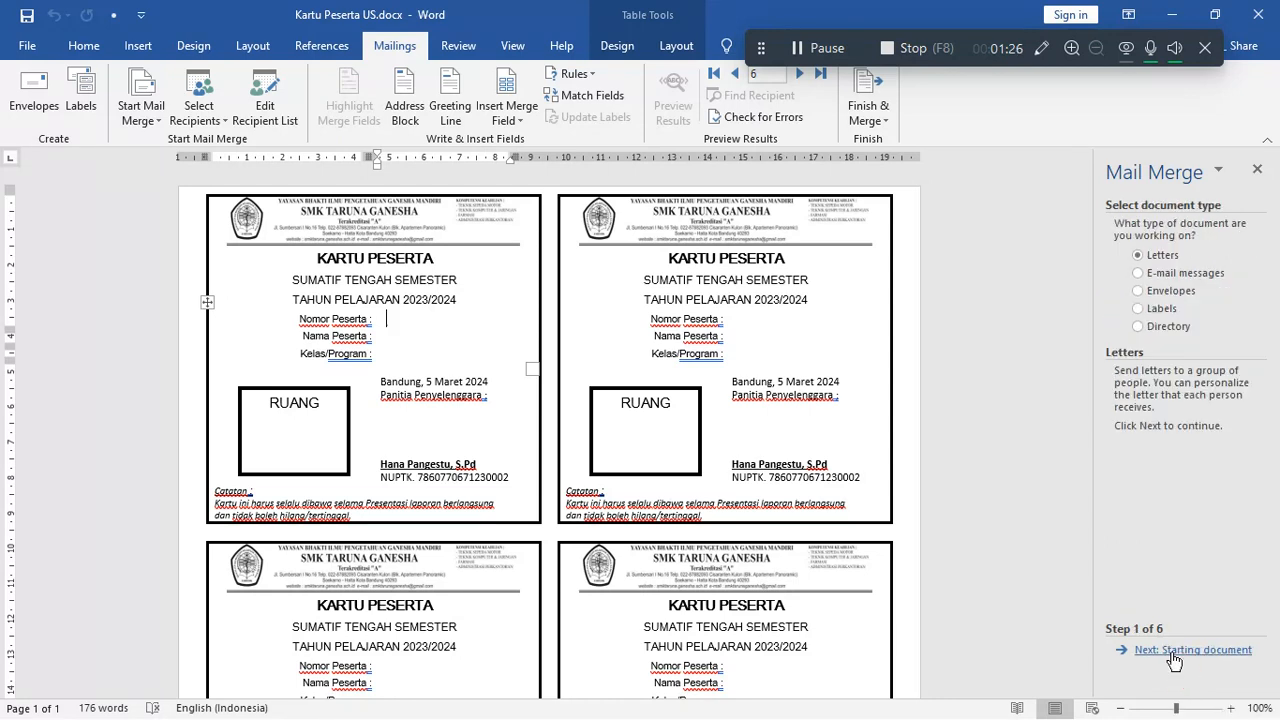
left_click(1172, 651)
left_click(1172, 651)
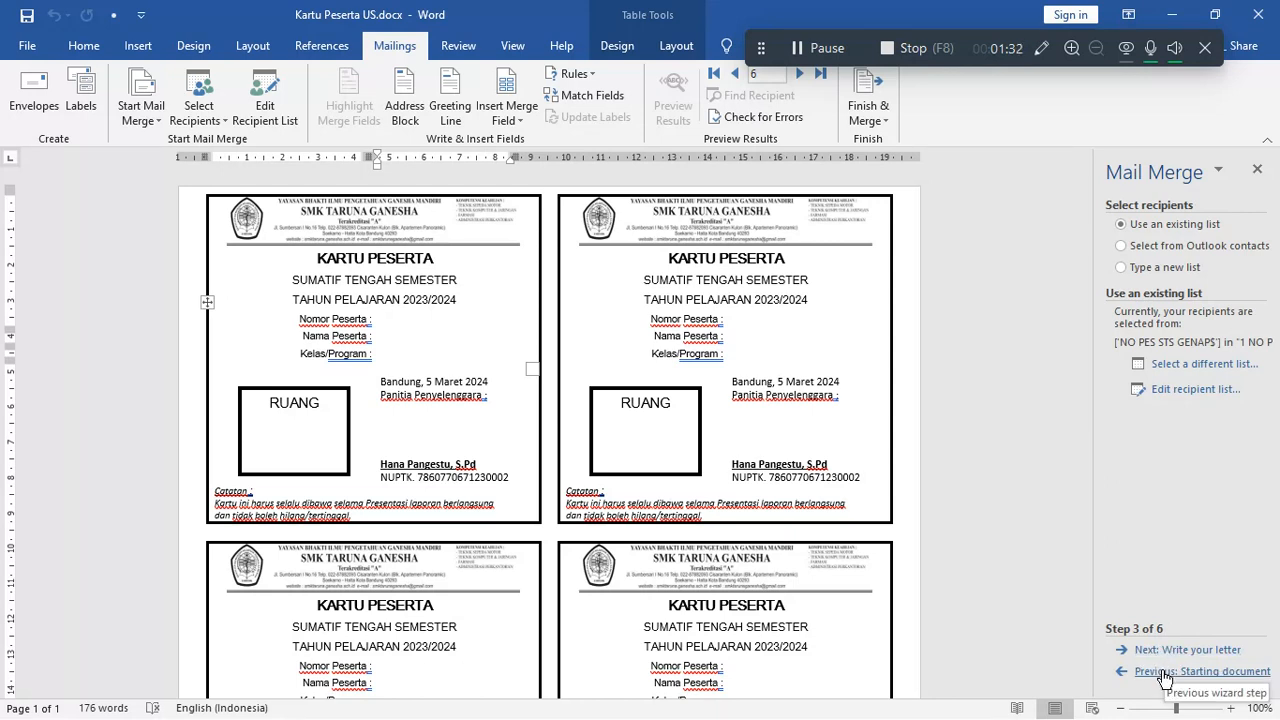
left_click(1165, 673)
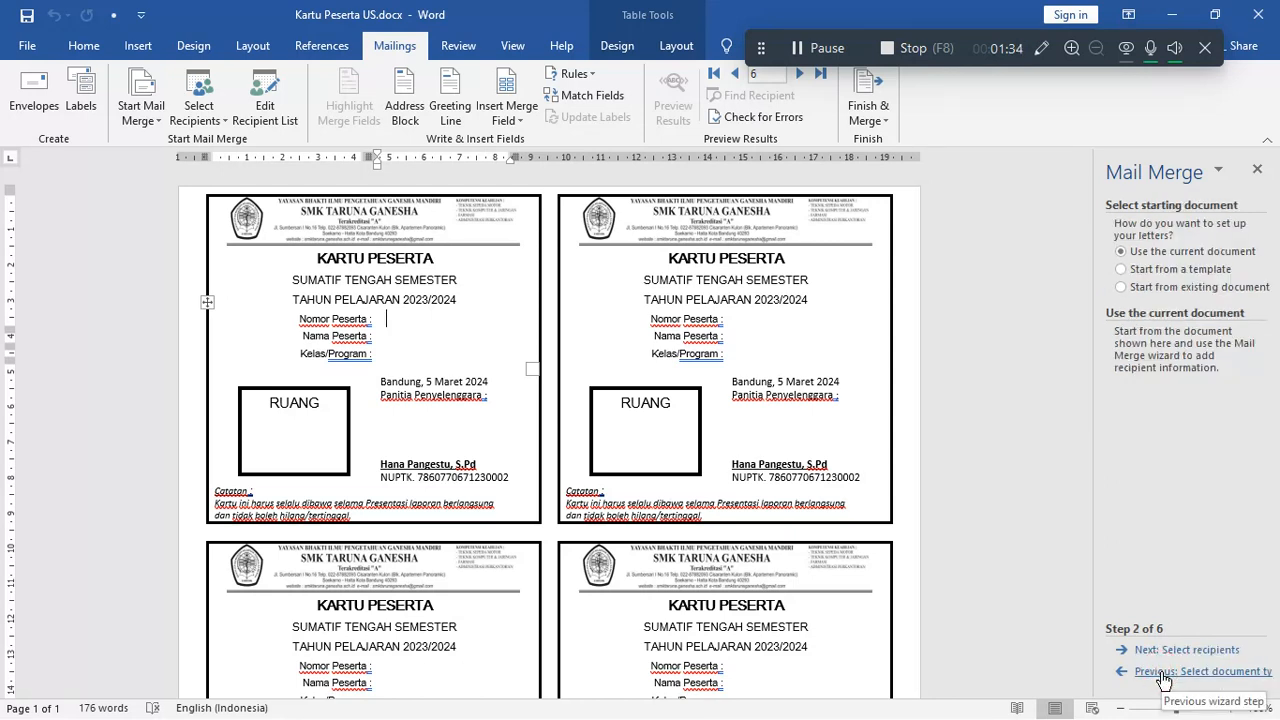
left_click(1164, 675)
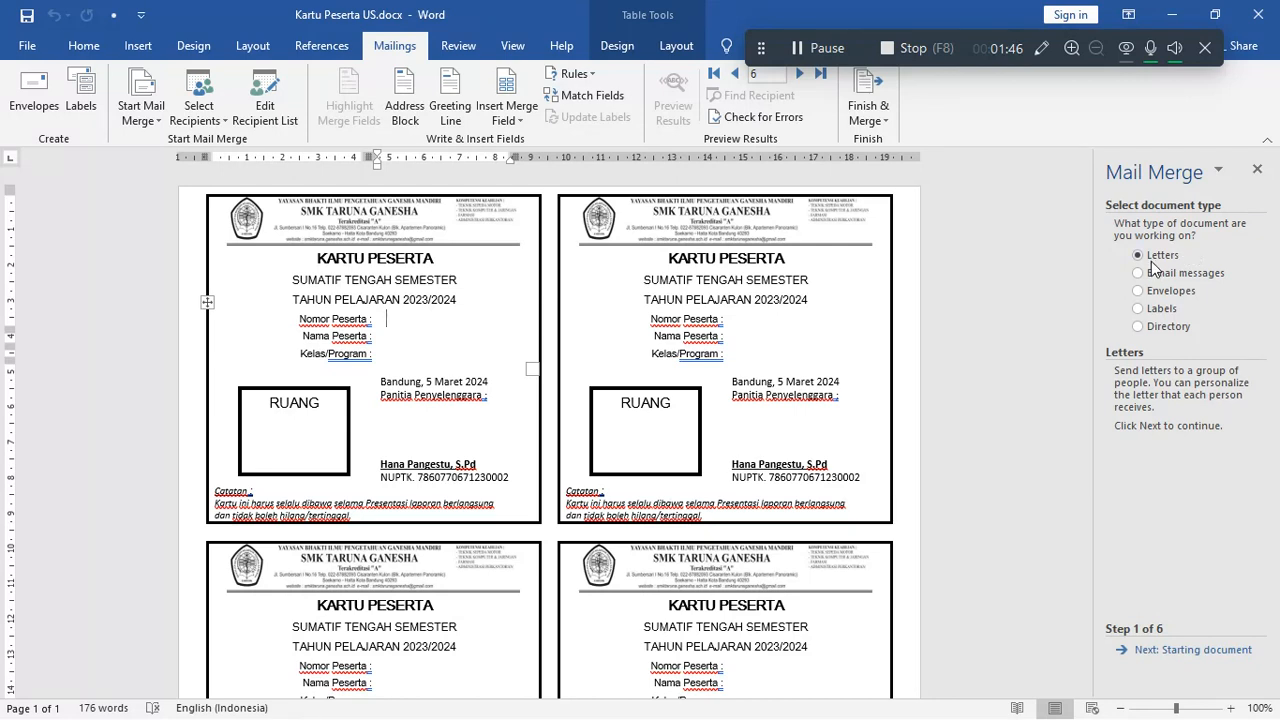
left_click(1167, 652)
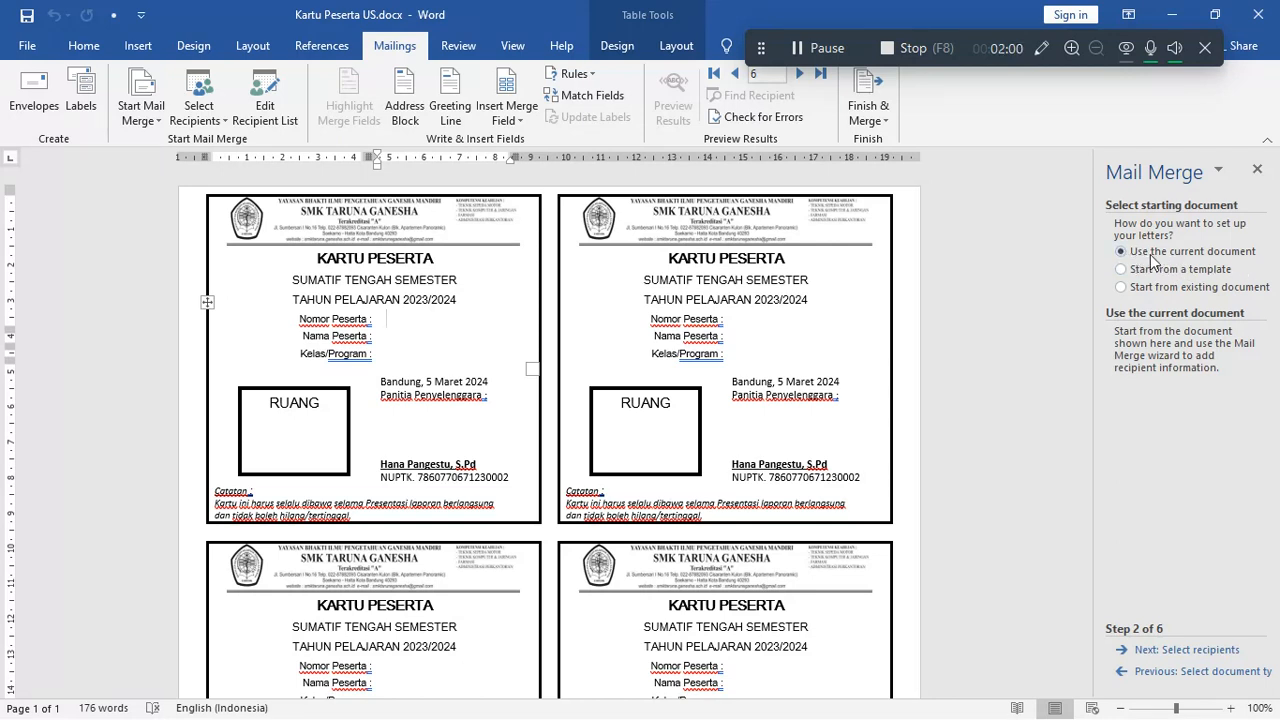
left_click(1157, 651)
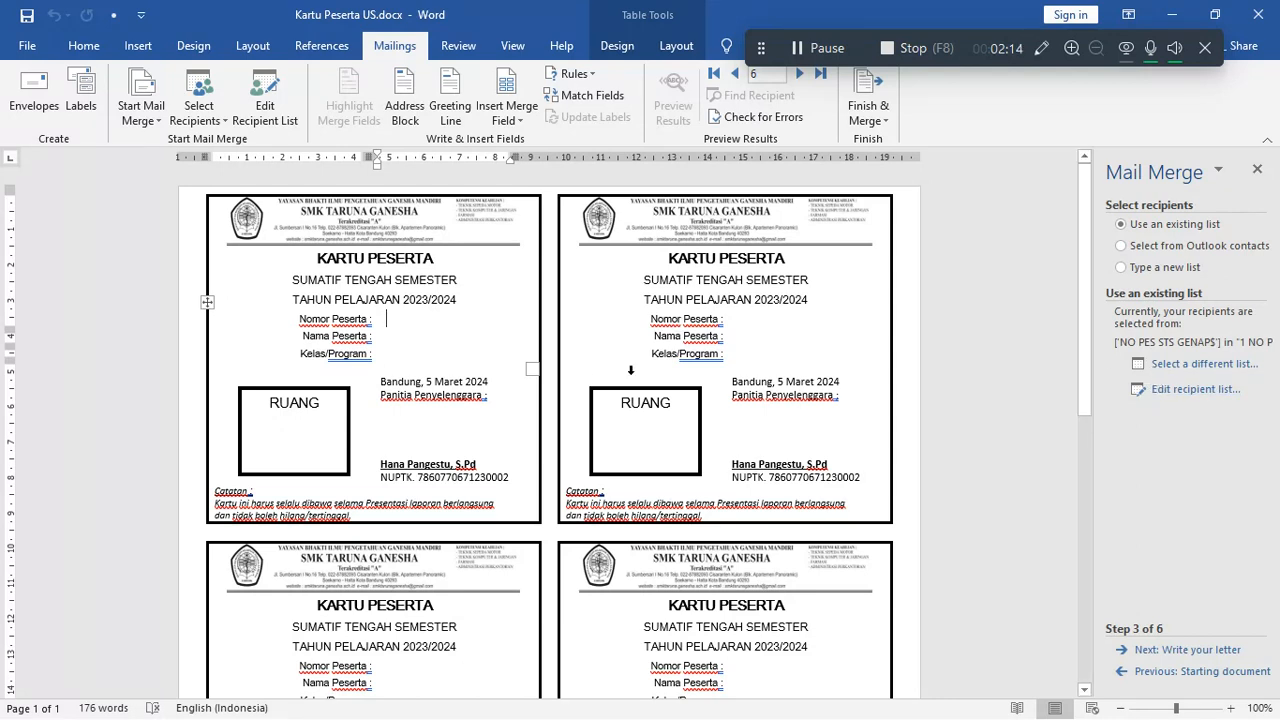
Replace the recipient list with the 1 NO PESERTA.xlsx workbook from the Desktop folder.
left_click(1172, 373)
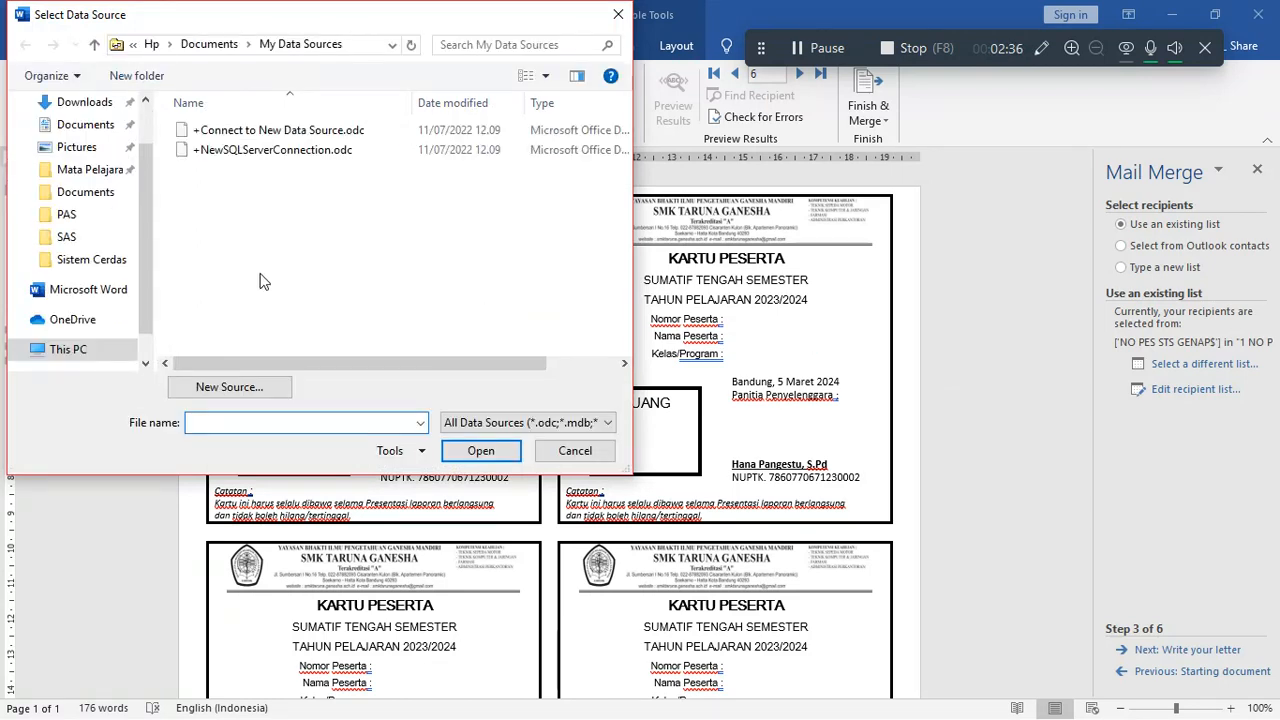
left_click_drag(144, 267, 148, 140)
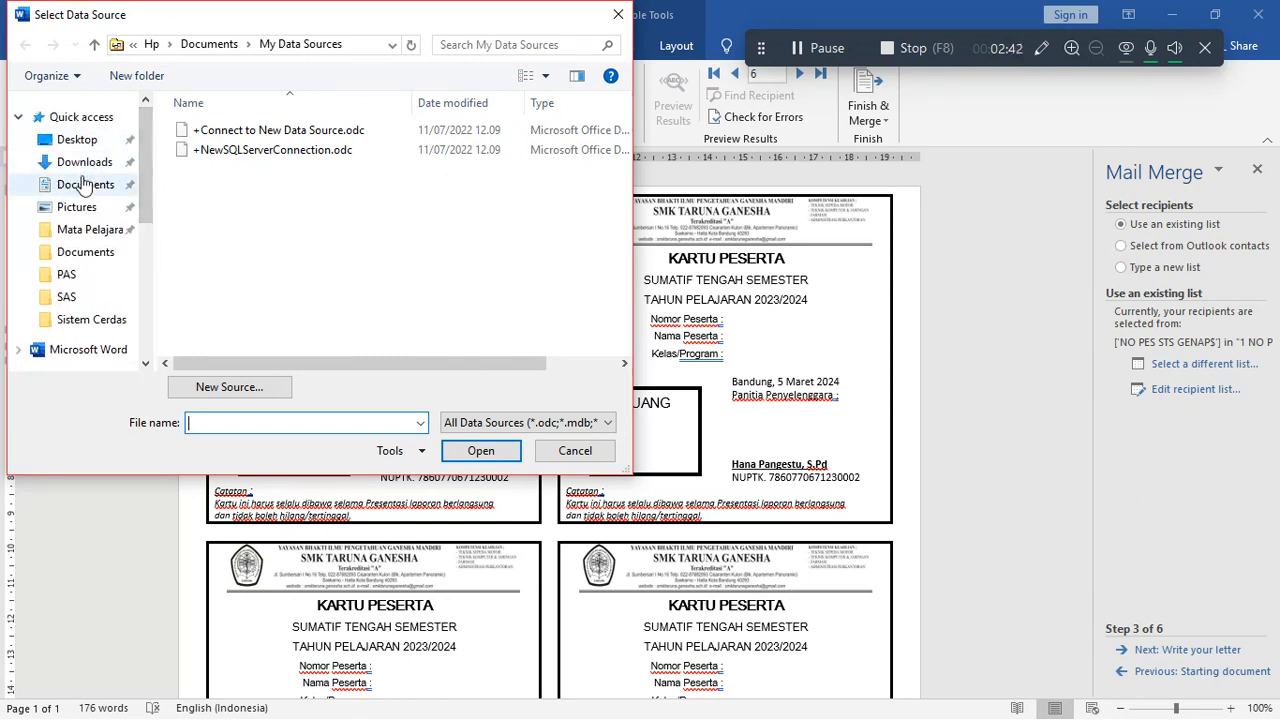
left_click(81, 145)
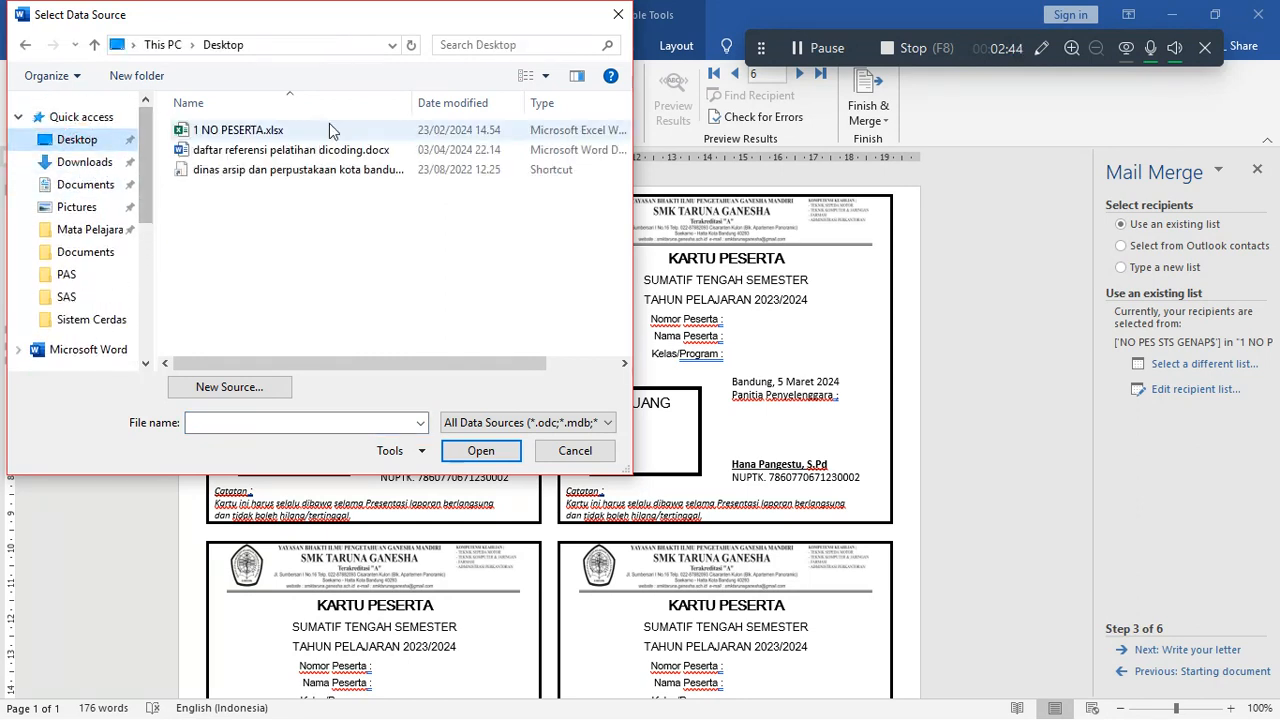
left_click(277, 150)
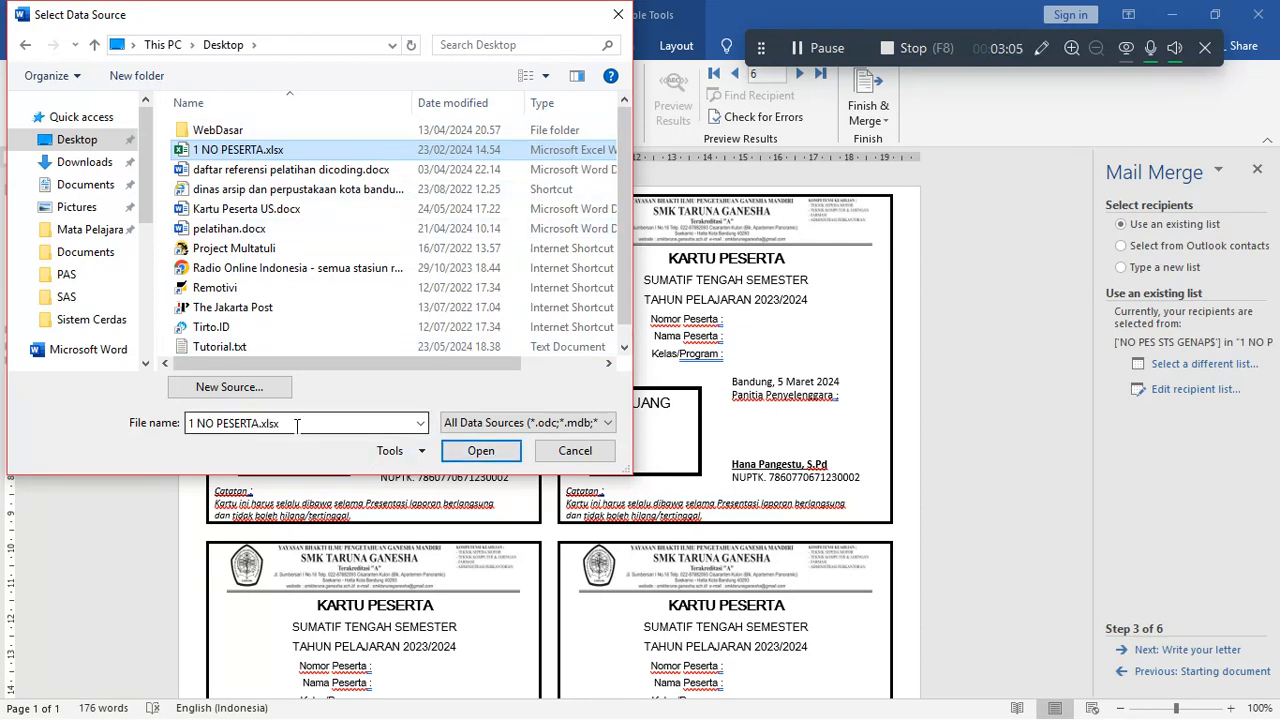
left_click(481, 451)
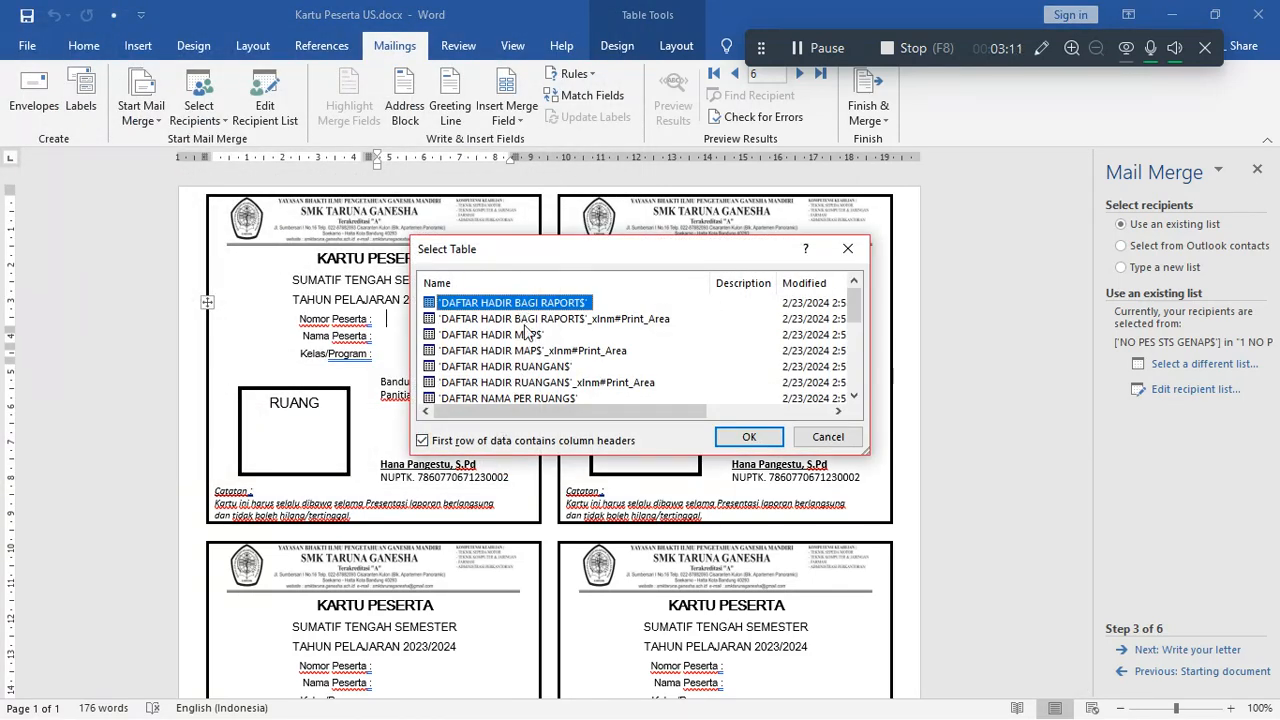
Choose the 'NO PES$' table as the recipient source and accept the list with every recipient included.
left_click(502, 318)
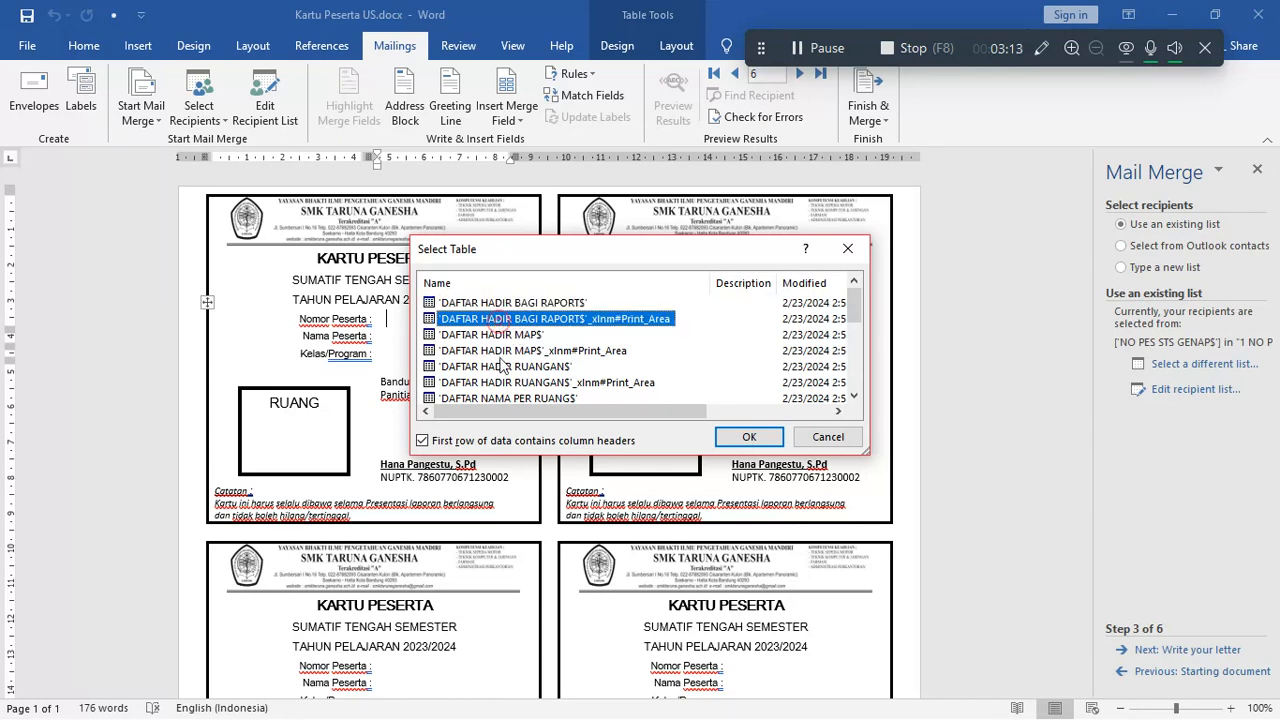
left_click(503, 366)
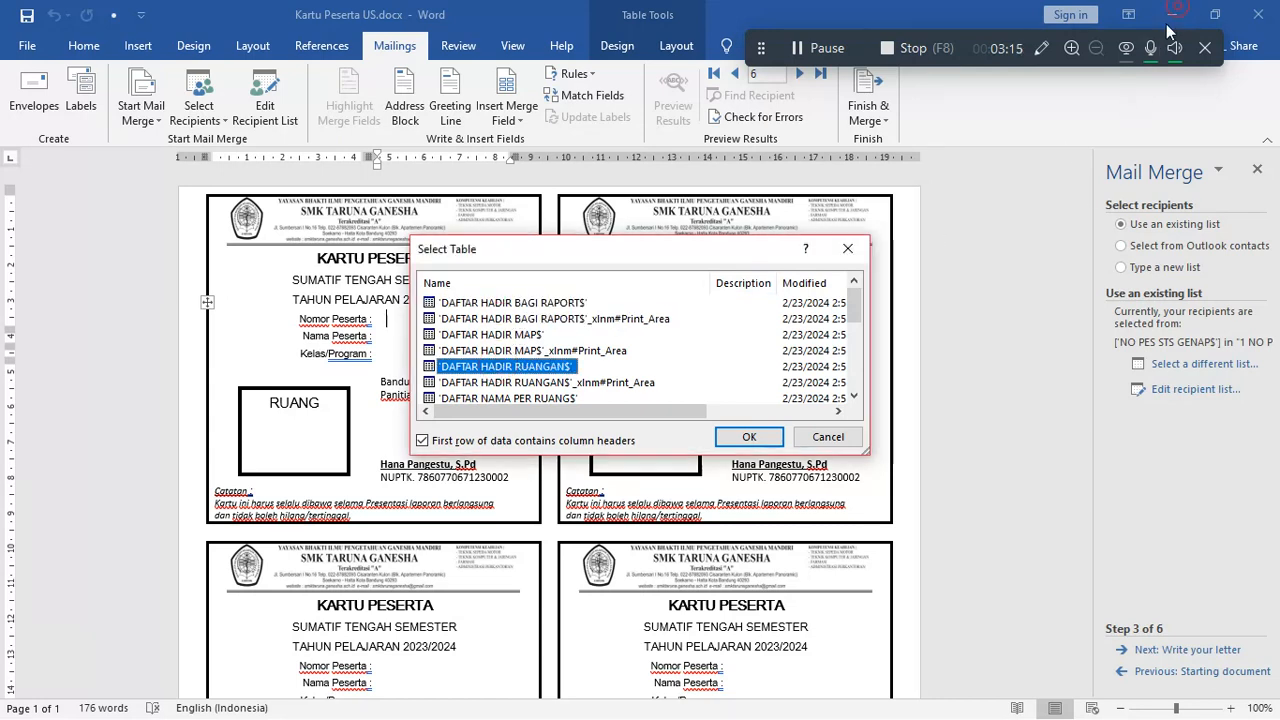
key("alt+Tab")
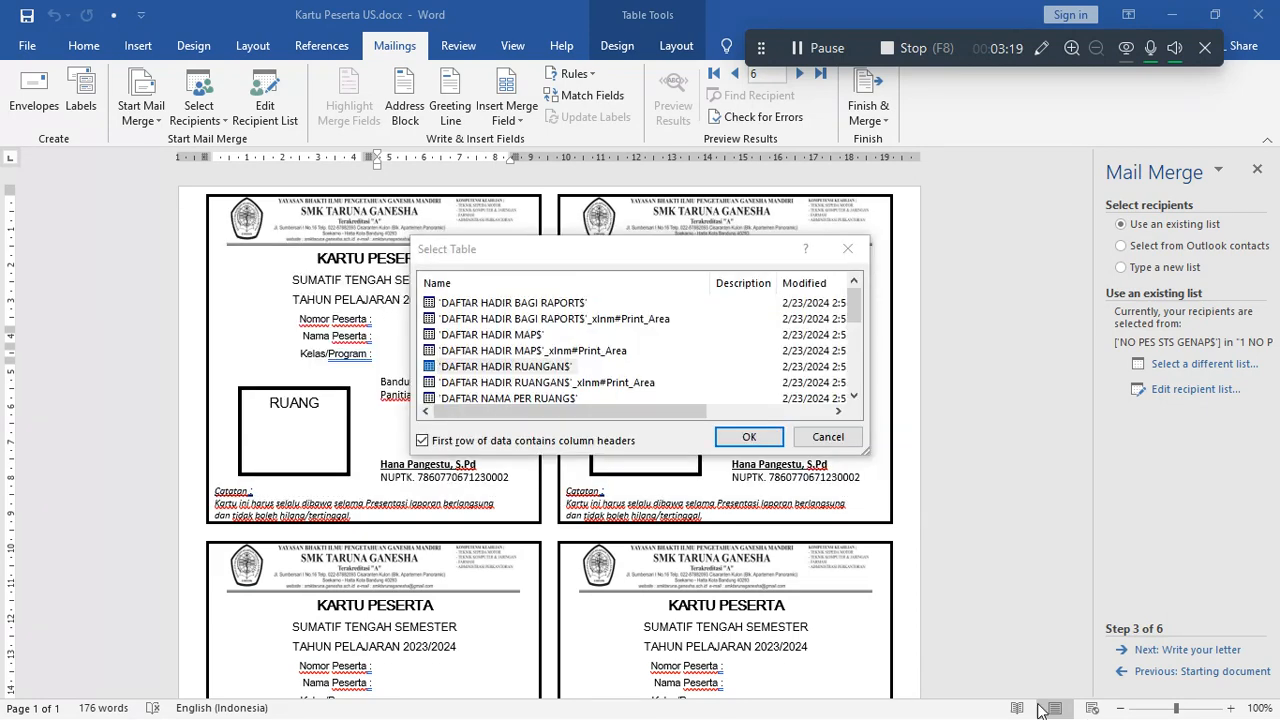
key("alt+Tab")
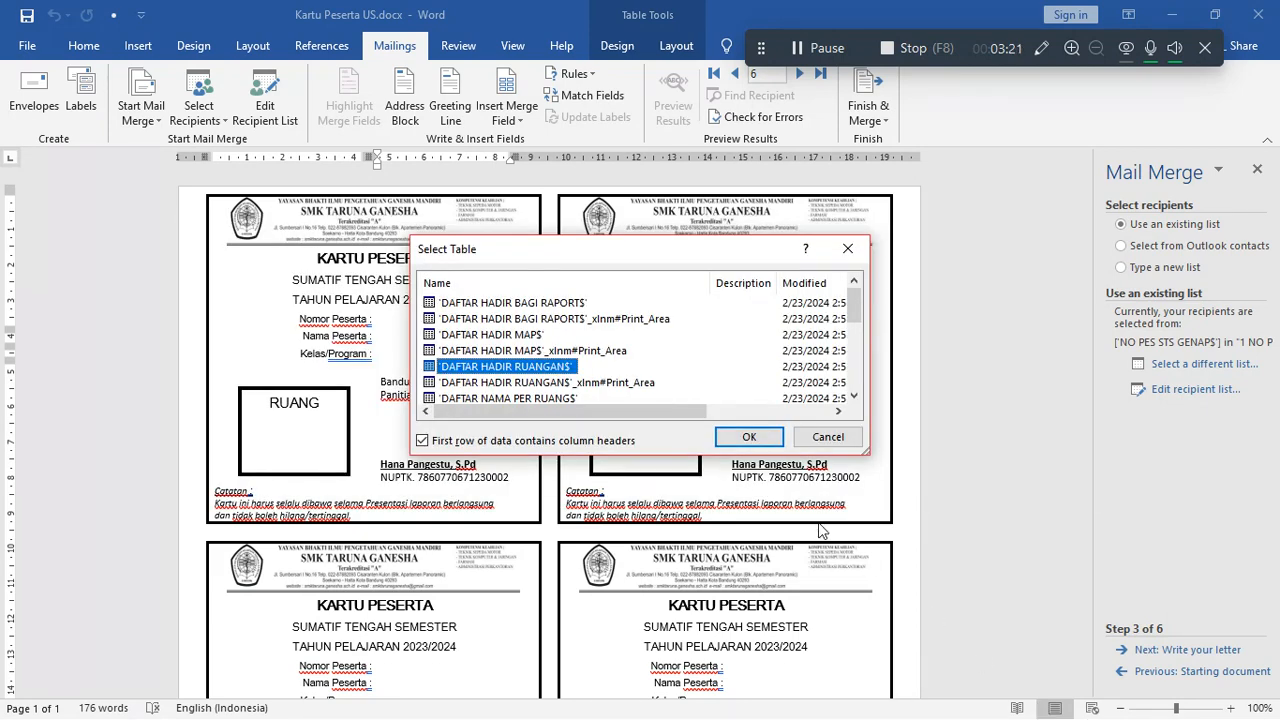
mouse_move(853, 296)
left_mouse_down()
mouse_move(853, 320)
mouse_move(855, 308)
left_mouse_up()
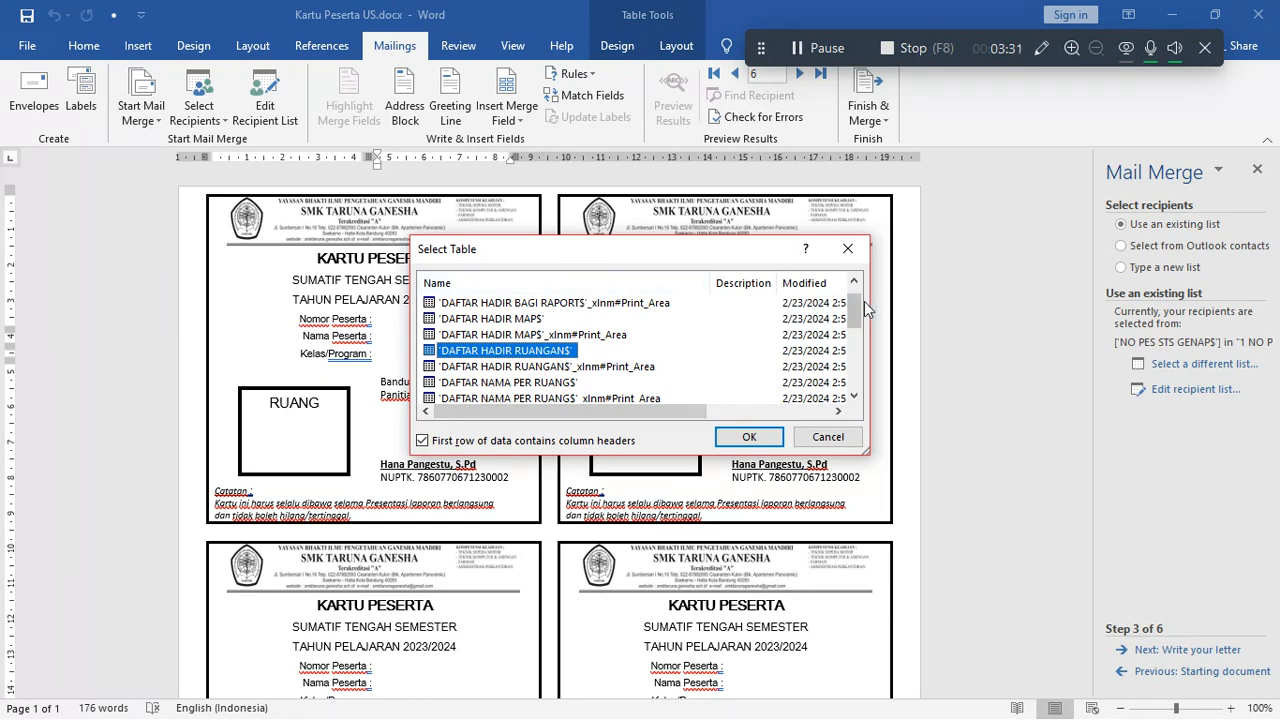
left_click_drag(855, 309, 855, 376)
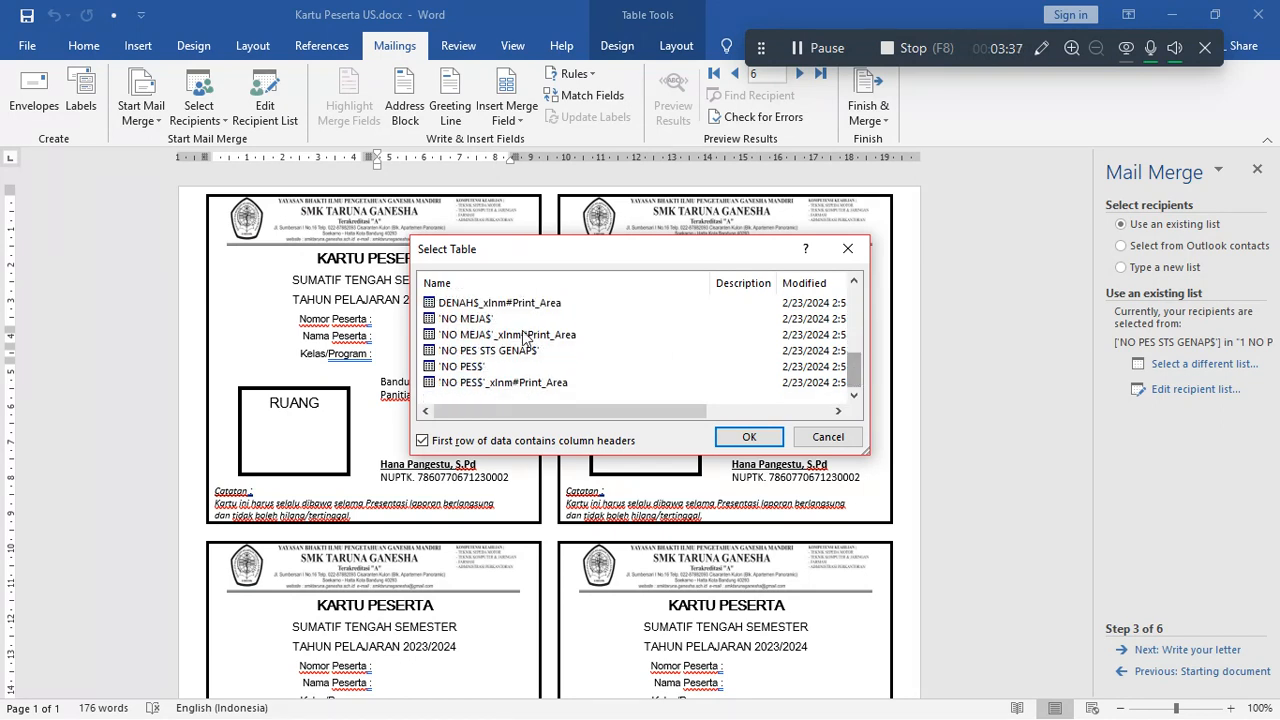
left_click(466, 367)
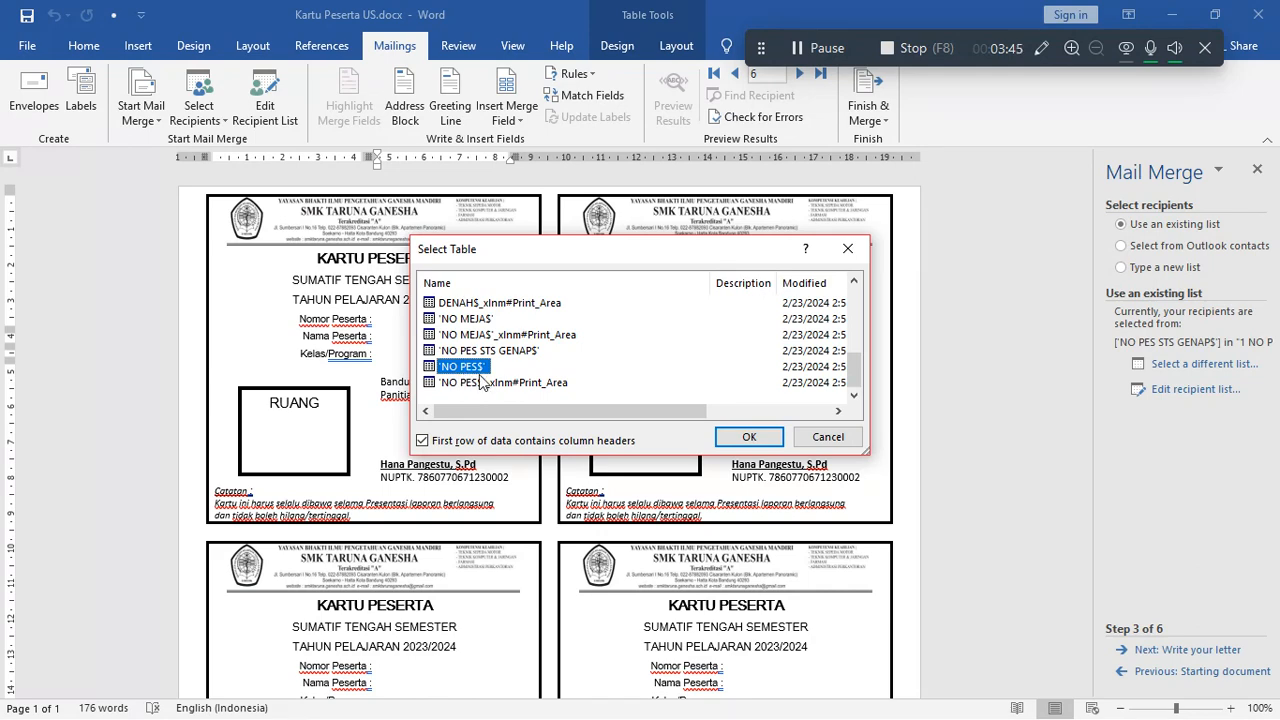
left_click(760, 440)
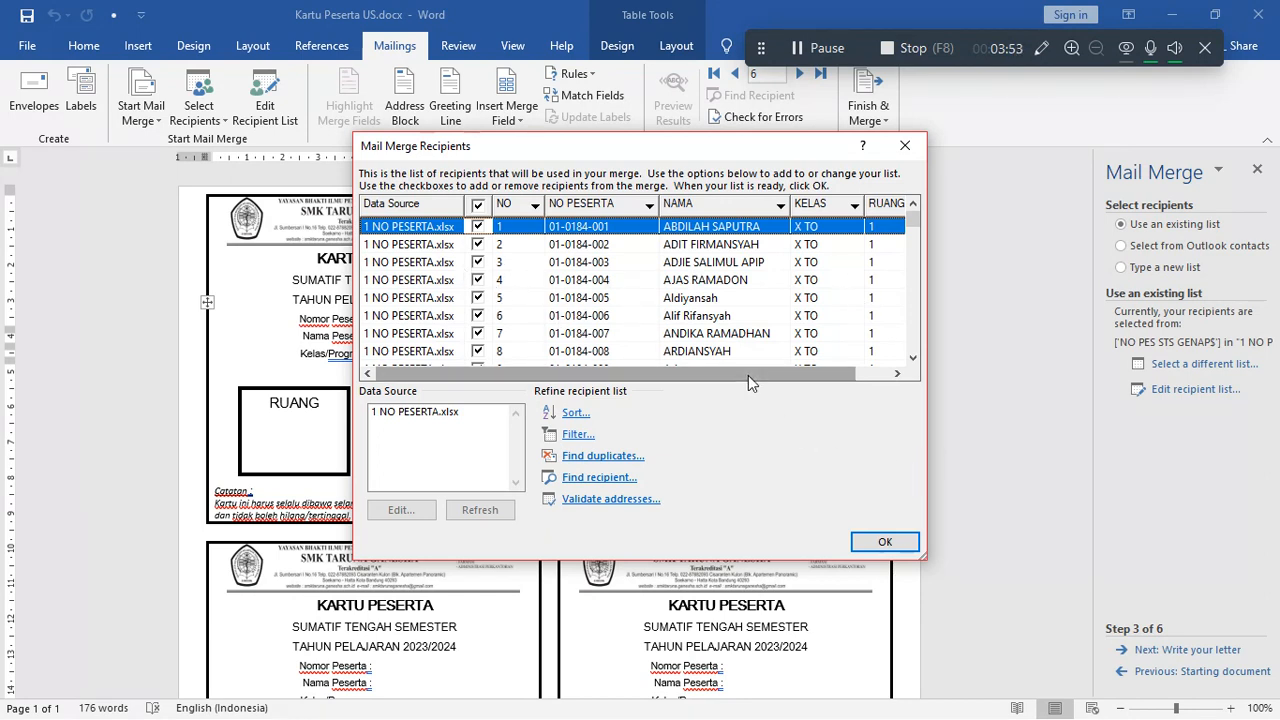
left_click_drag(747, 371, 823, 372)
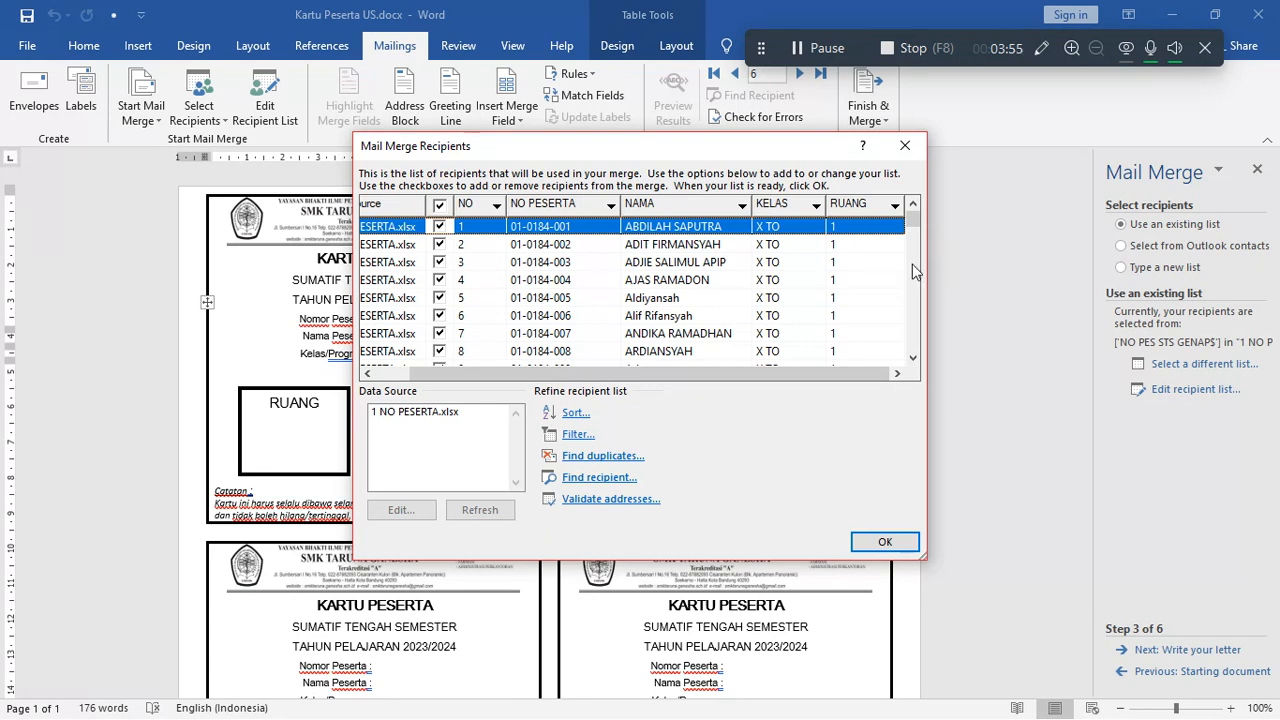
left_click(884, 542)
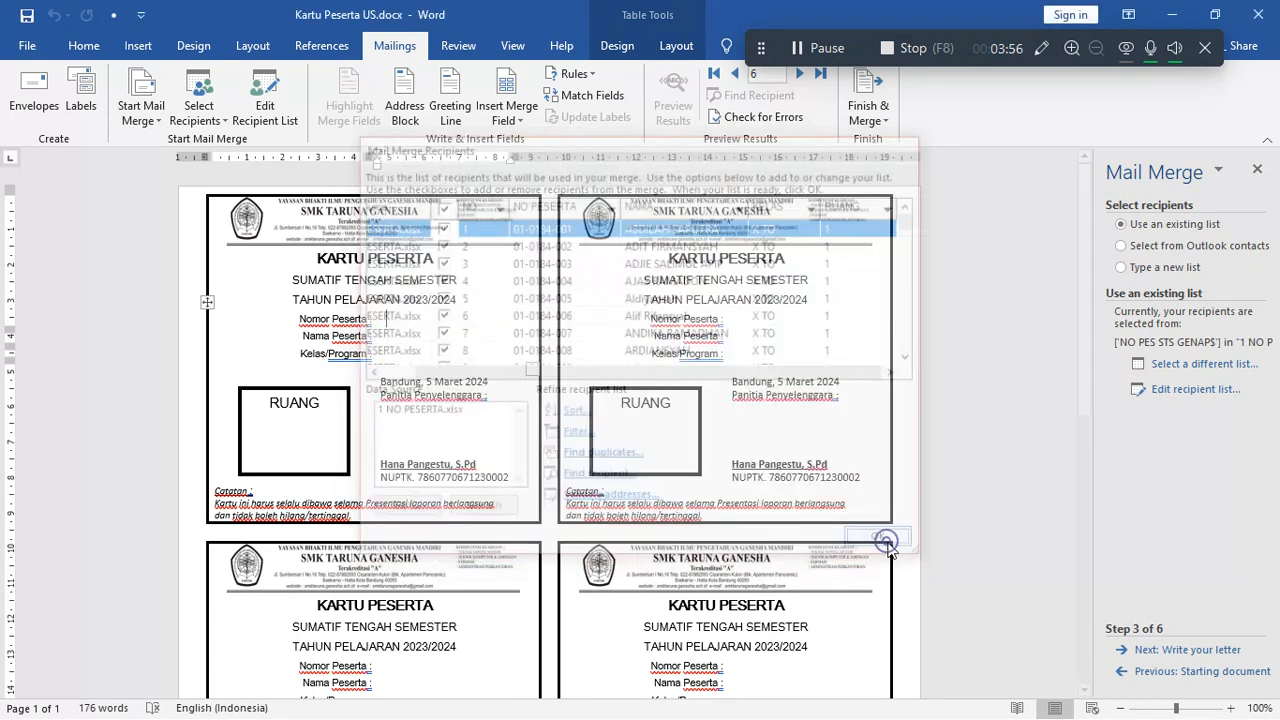
Minimize the document, try to open 1 NO PESERTA.xlsx from the desktop in Excel, and close the empty Excel window.
left_click(1165, 18)
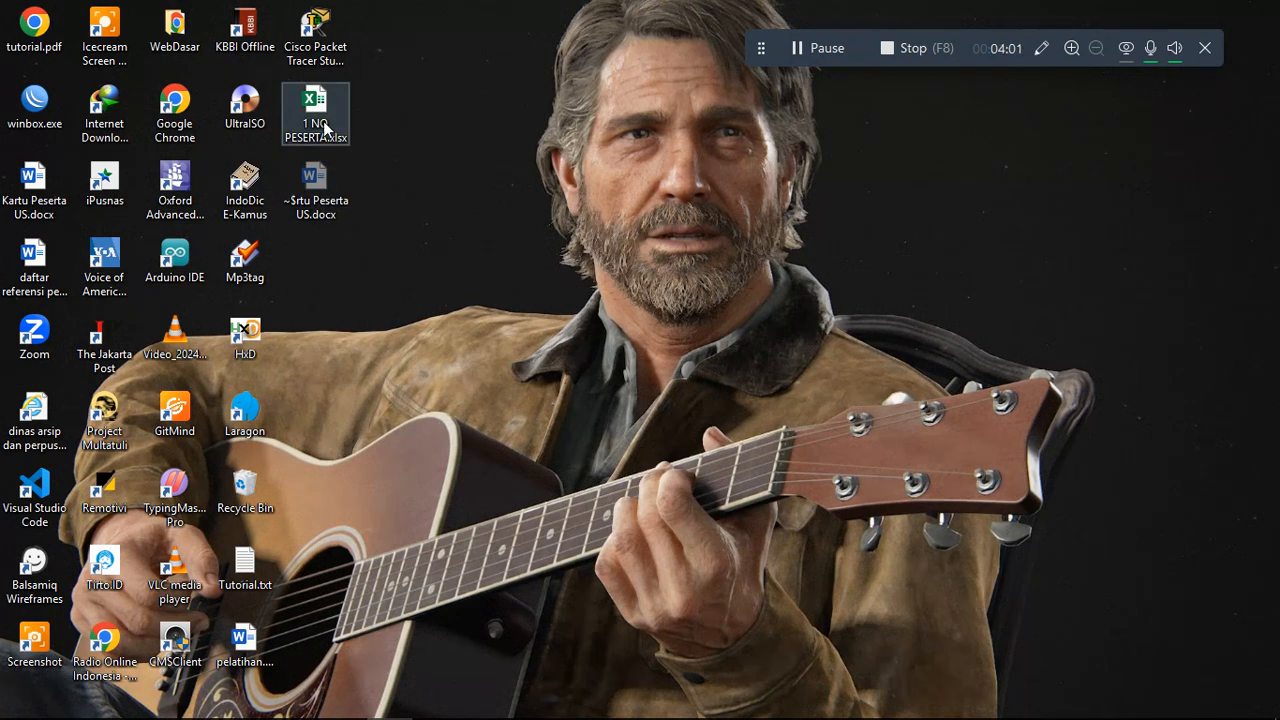
mouse_move(375, 718)
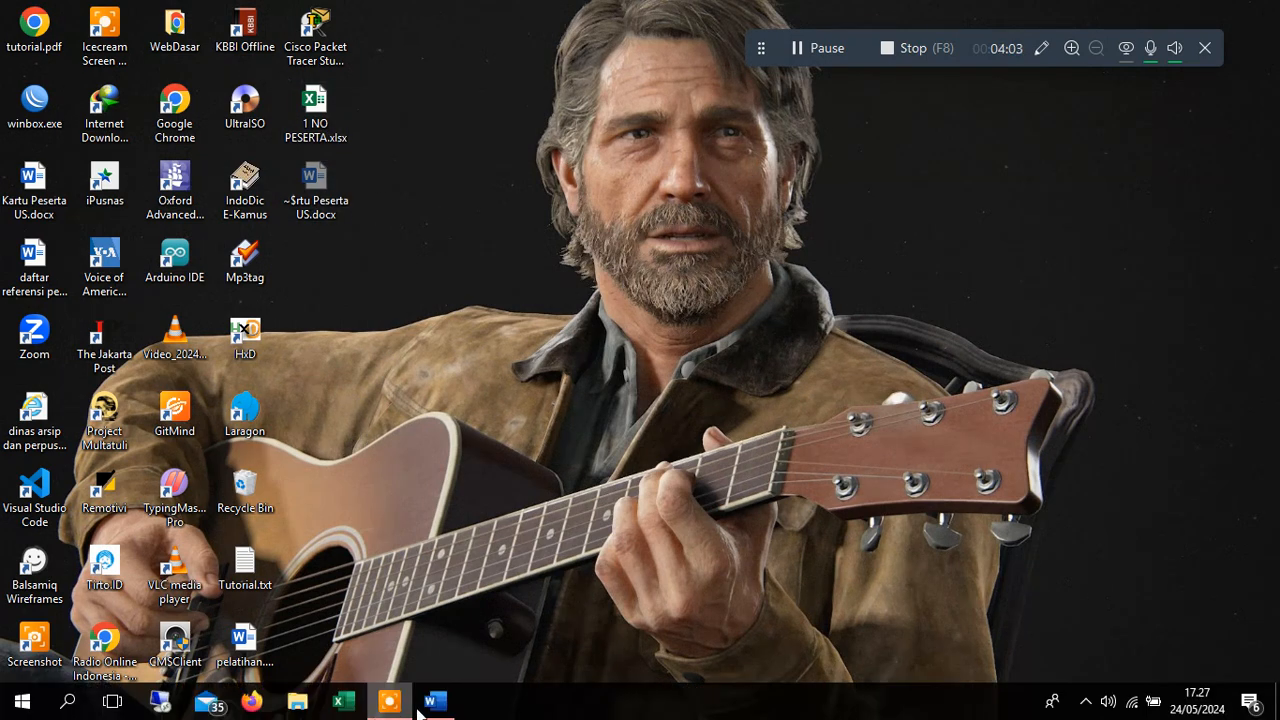
mouse_move(430, 703)
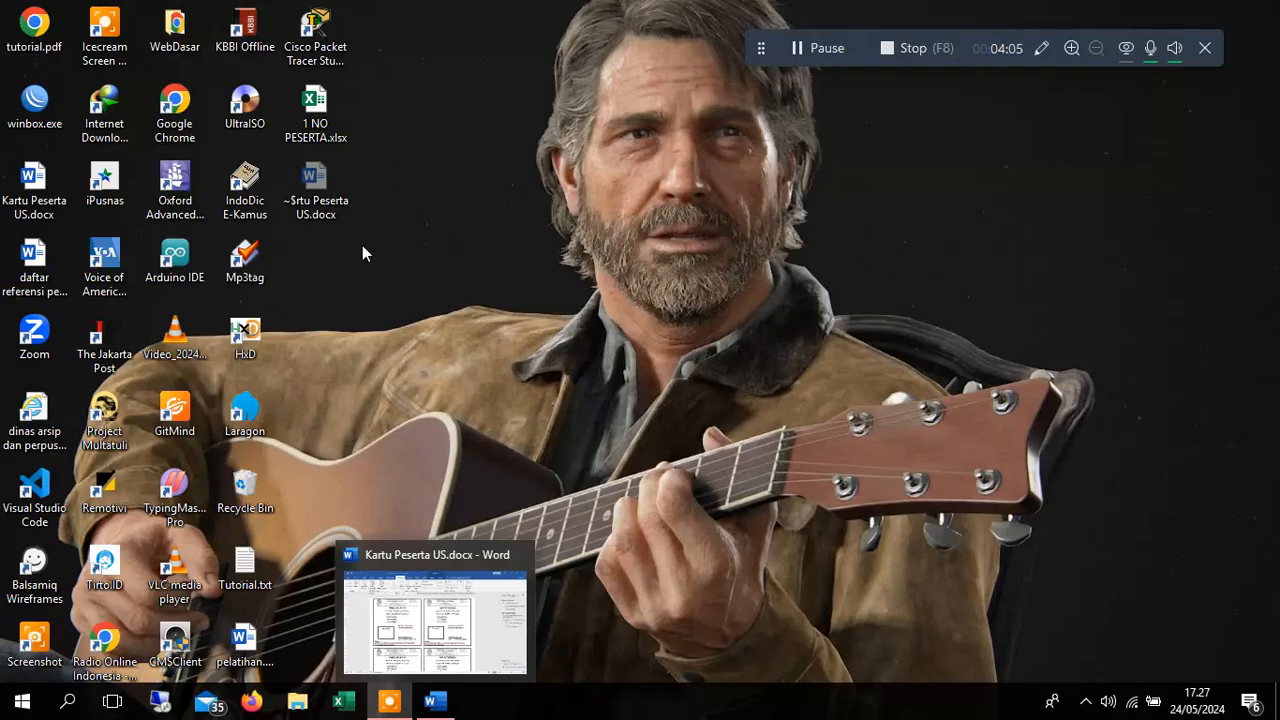
double_click(337, 128)
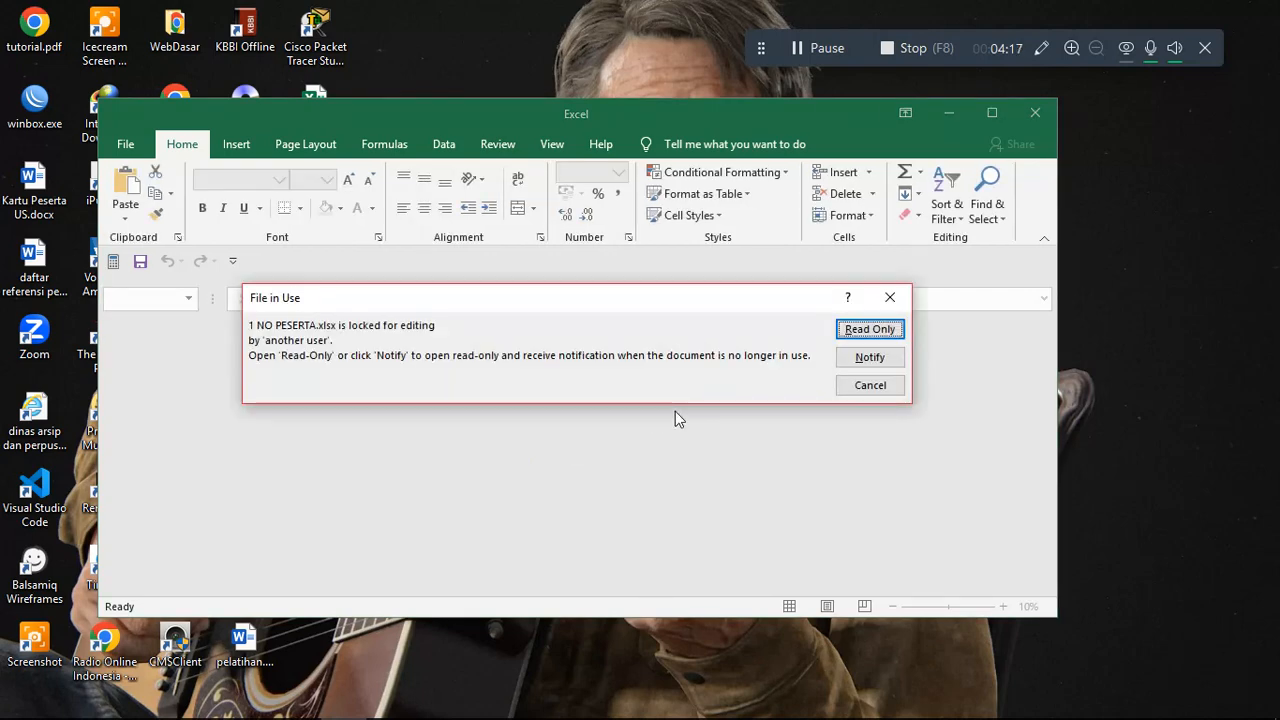
left_click(892, 298)
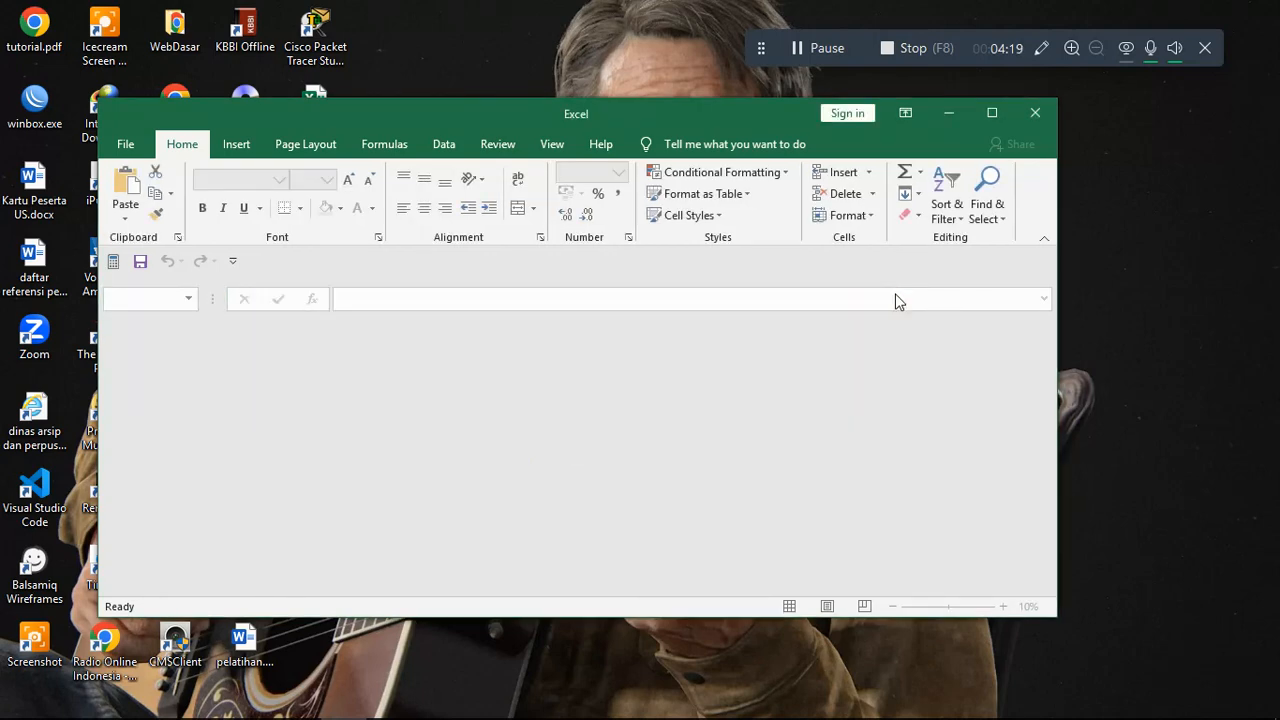
left_click(1034, 118)
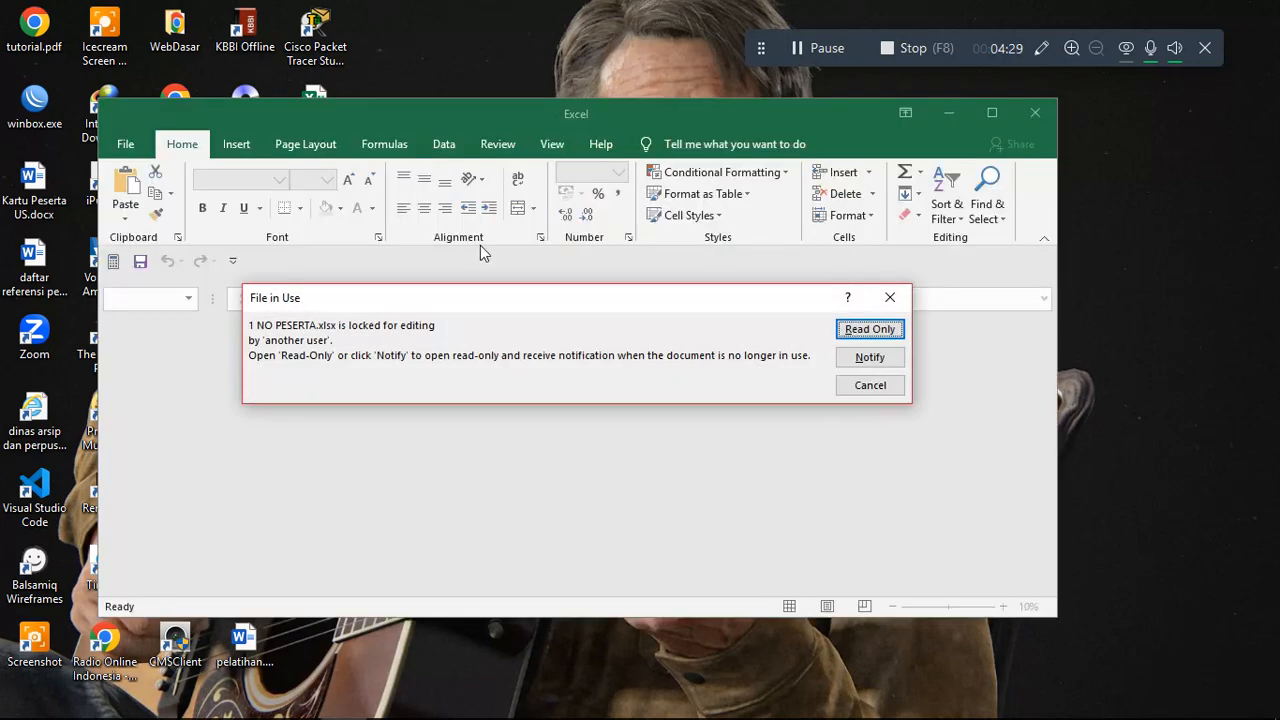
Open 1 NO PESERTA.xlsx as read-only, look through its sheets up to DAFTAR NAMA PER RUANG, and minimize the workbook.
left_click(852, 328)
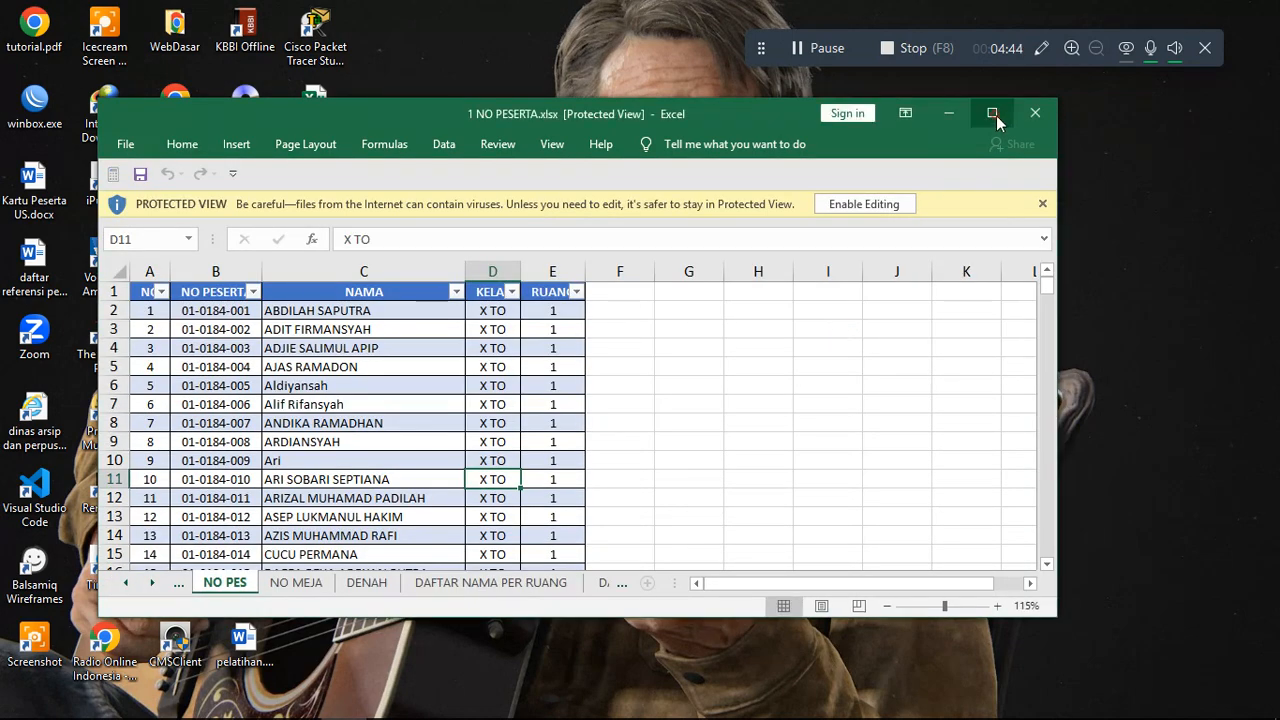
left_click(993, 114)
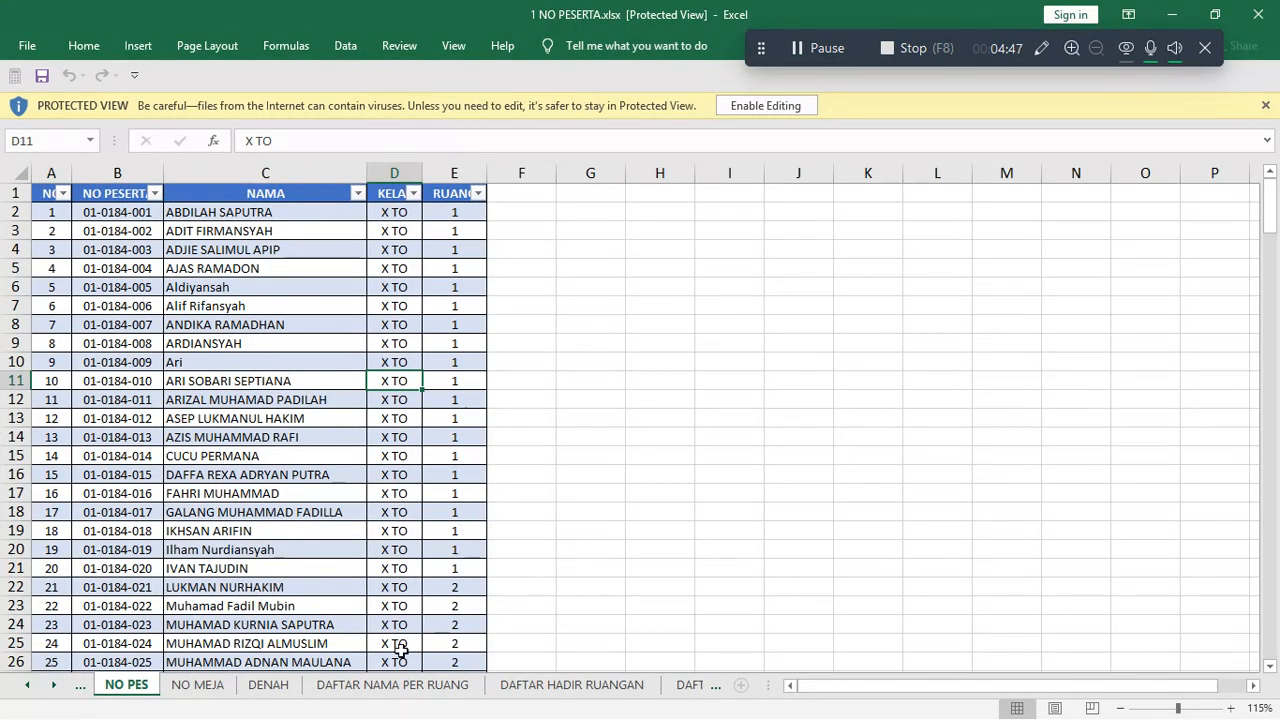
left_click(80, 684)
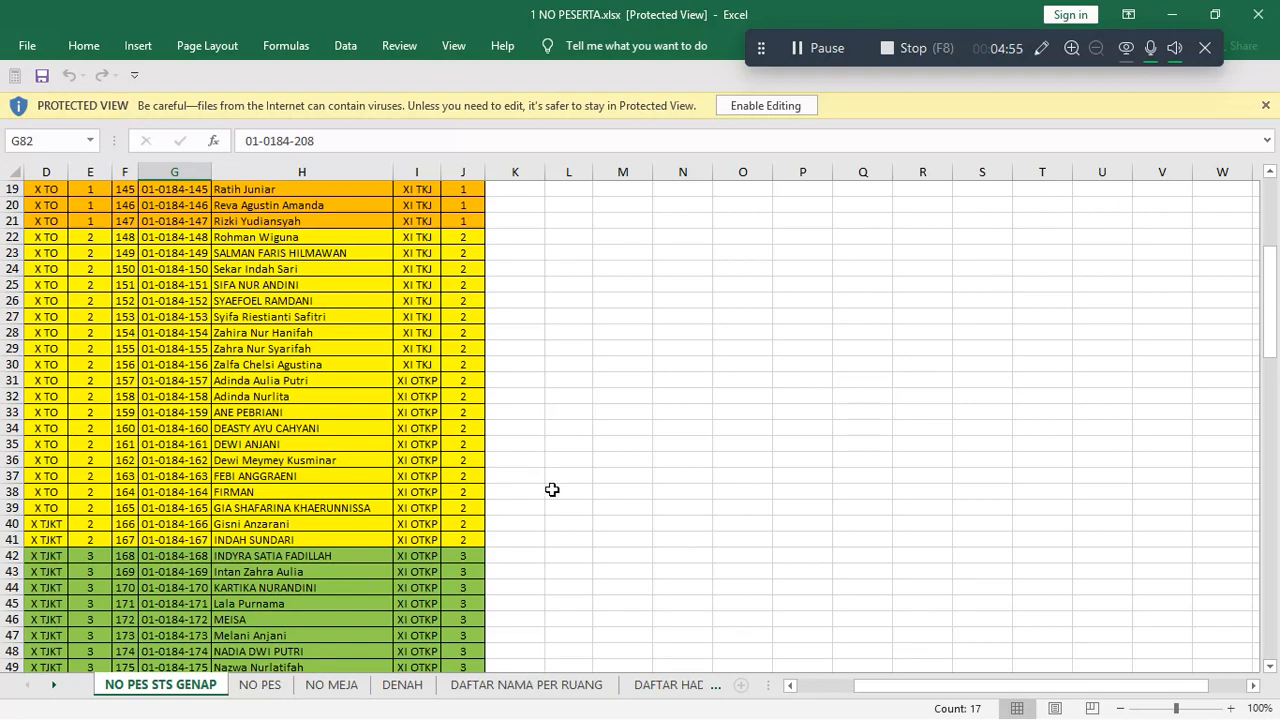
left_click(328, 684)
left_click(402, 684)
left_click(488, 688)
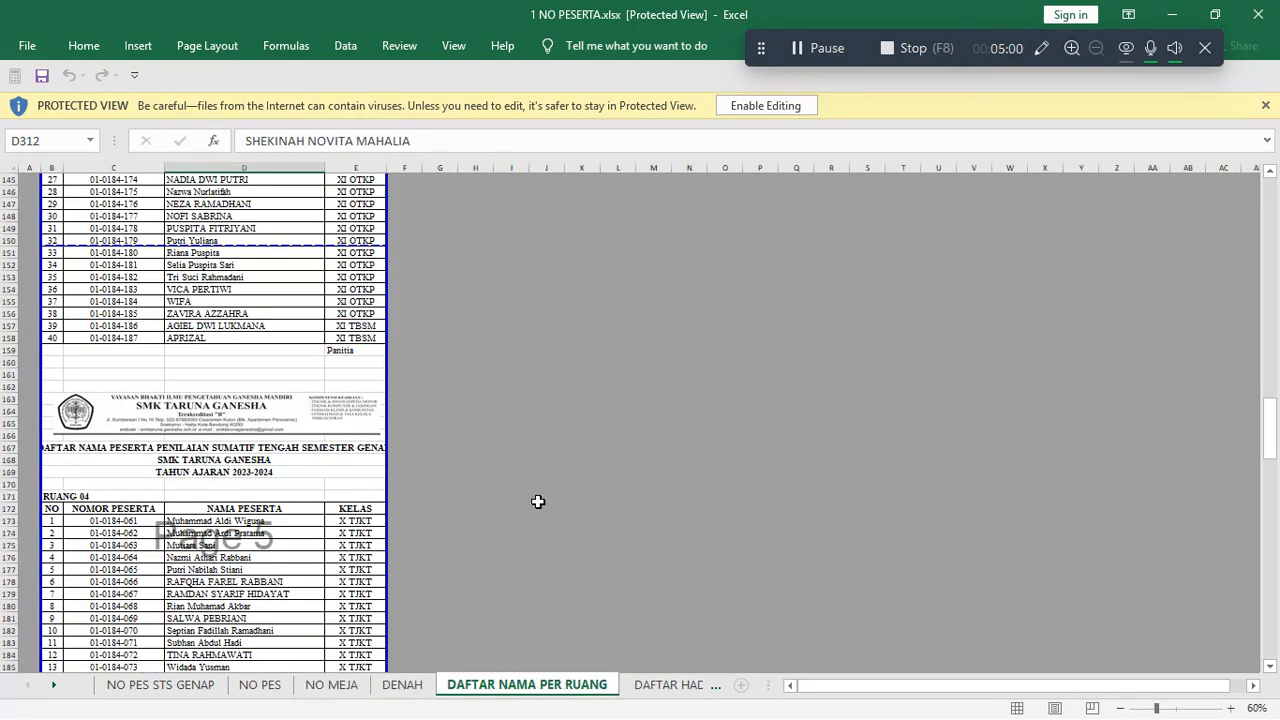
left_click(1174, 14)
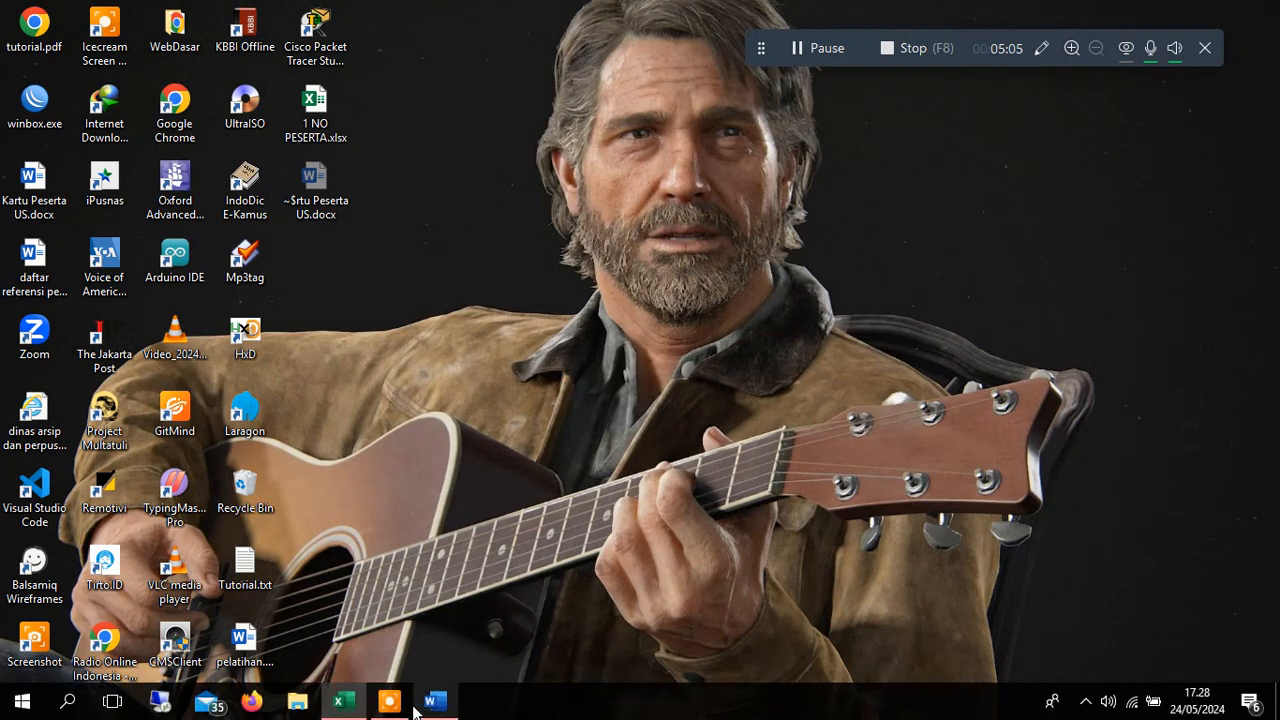
Switch to the Kartu Peserta US.docx document in Word and reselect 1 NO PESERTA.xlsx from the Desktop folder as the recipient list.
left_click(434, 700)
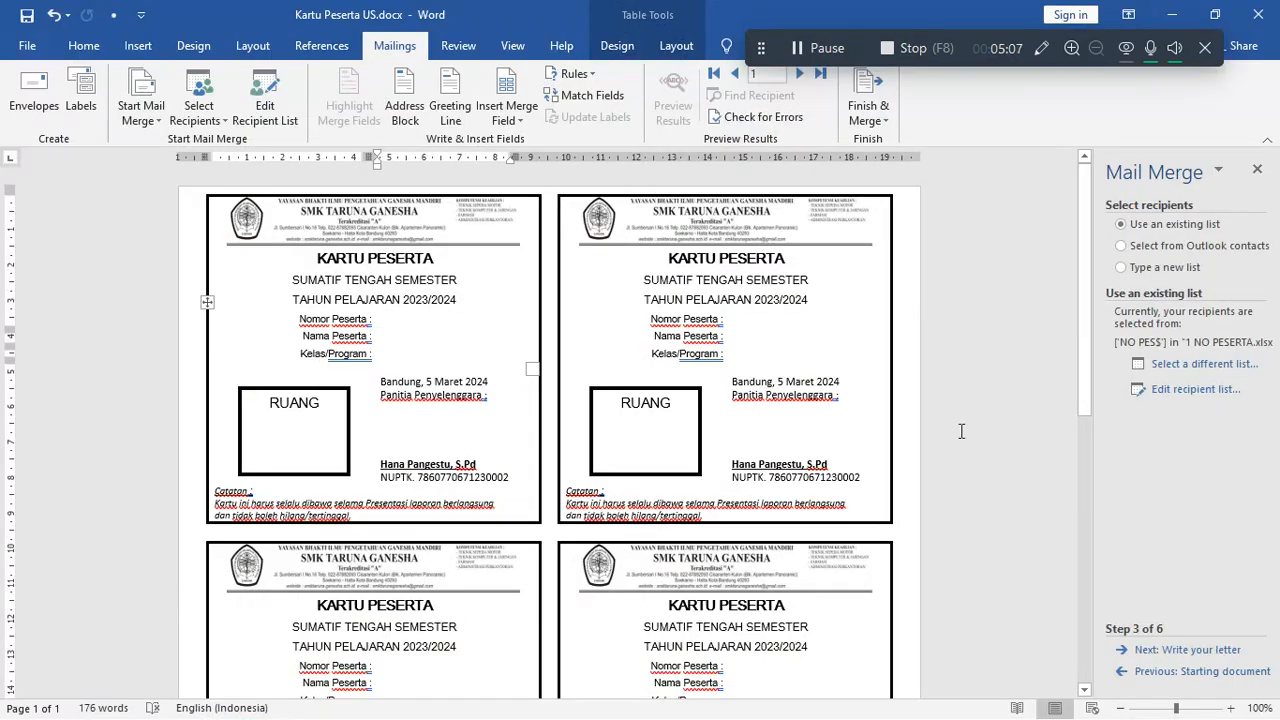
left_click(1180, 365)
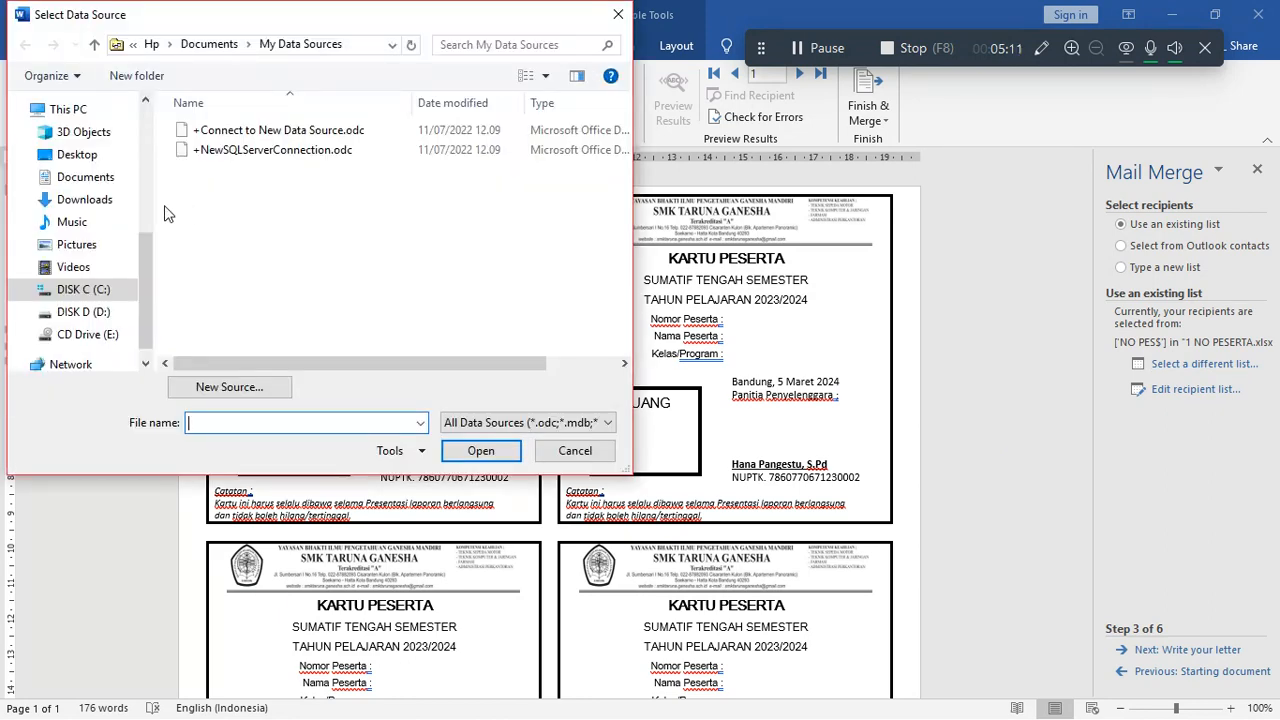
left_click(96, 157)
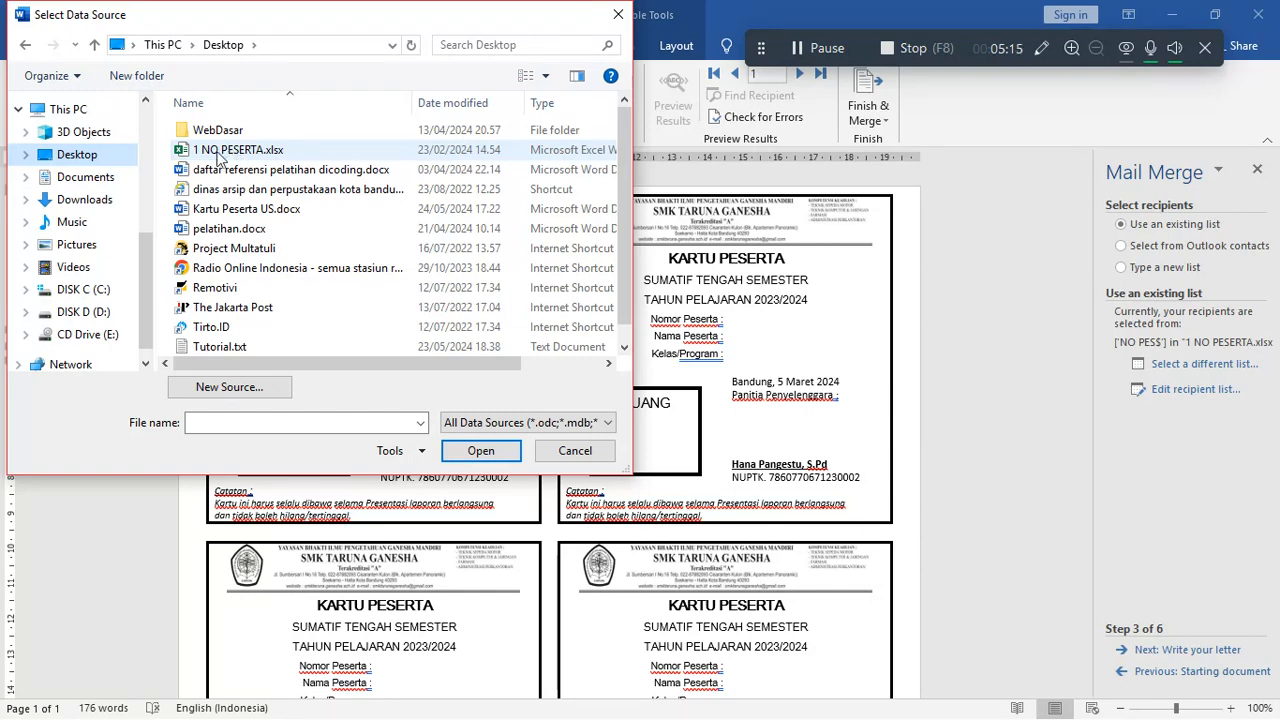
left_click(214, 153)
left_click(482, 452)
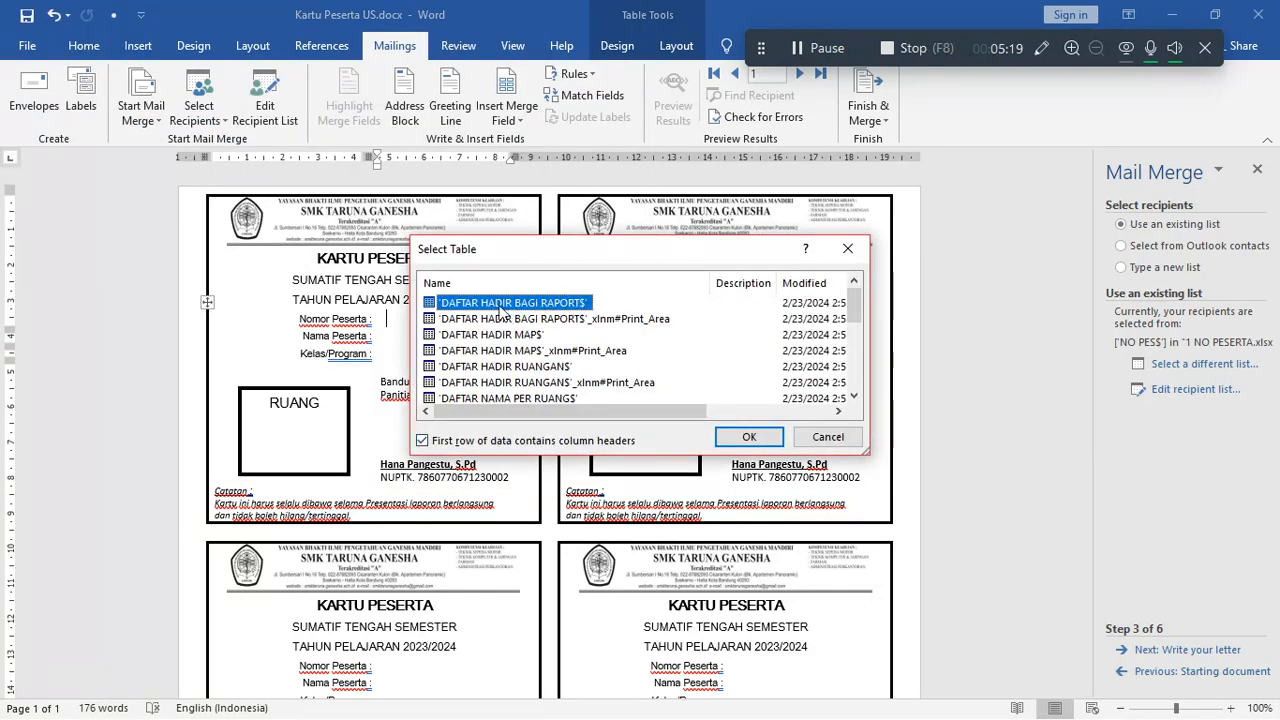
Examine the workbook's selectable tables from 'DAFTAR HADIR BAGI RAPORT$' to 'DAFTAR NILAI$', including their print-area entries.
left_click(498, 318)
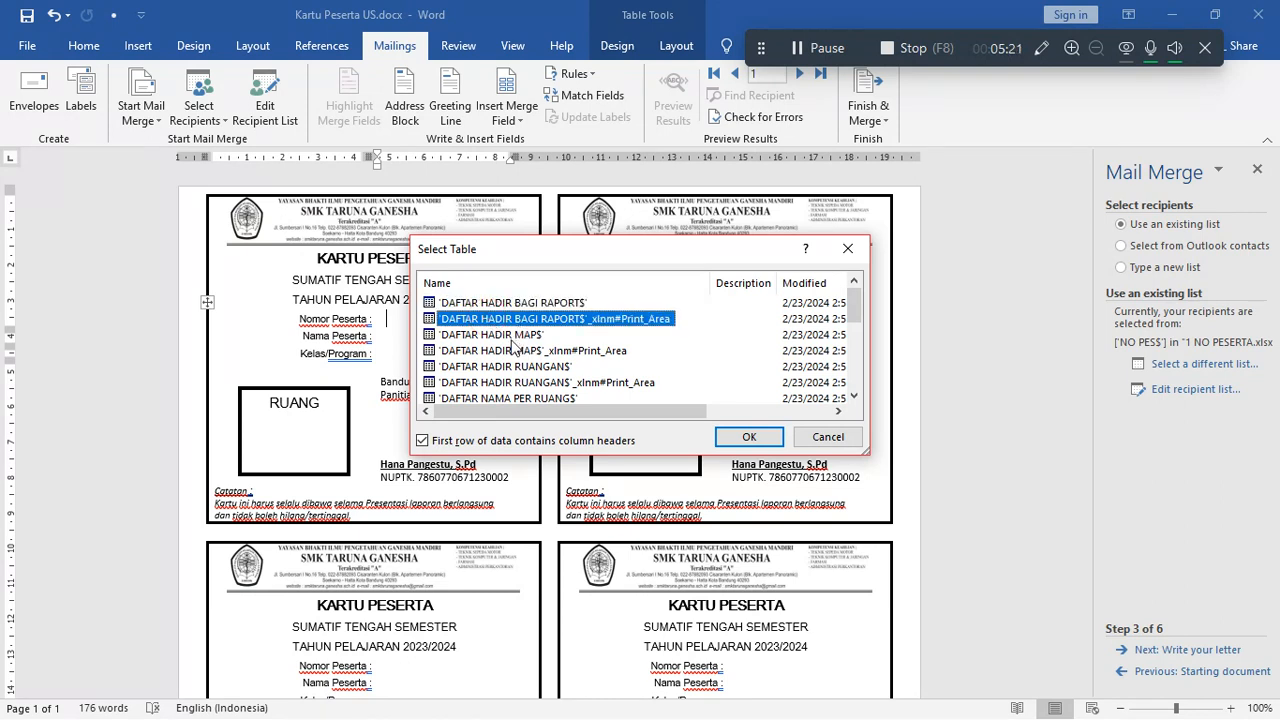
left_click(503, 335)
left_click(503, 351)
left_click(503, 367)
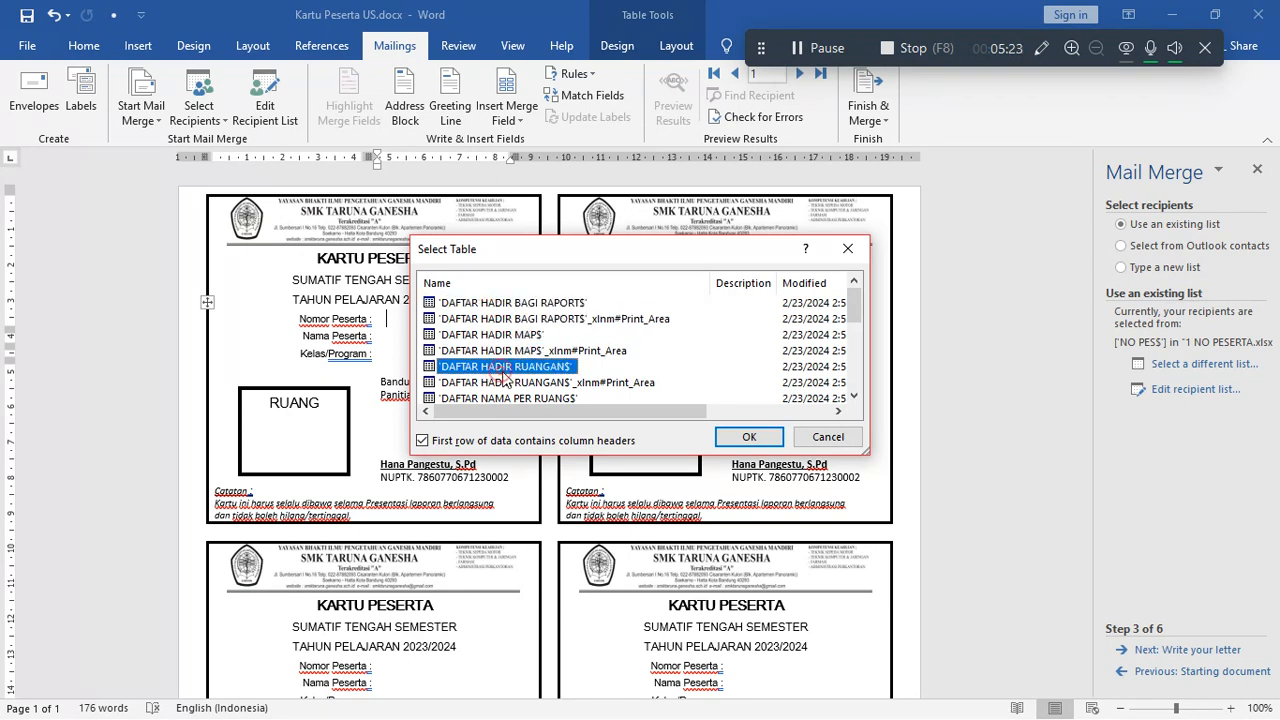
left_click(504, 383)
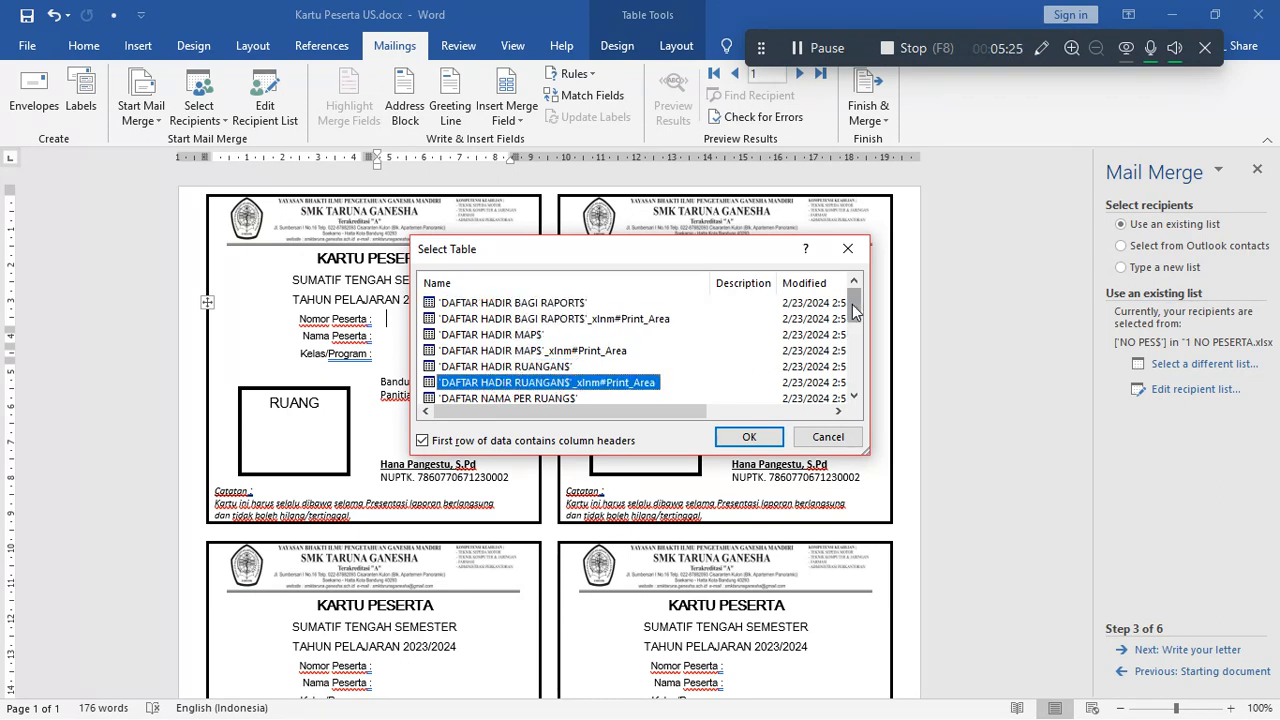
left_click_drag(852, 304, 852, 321)
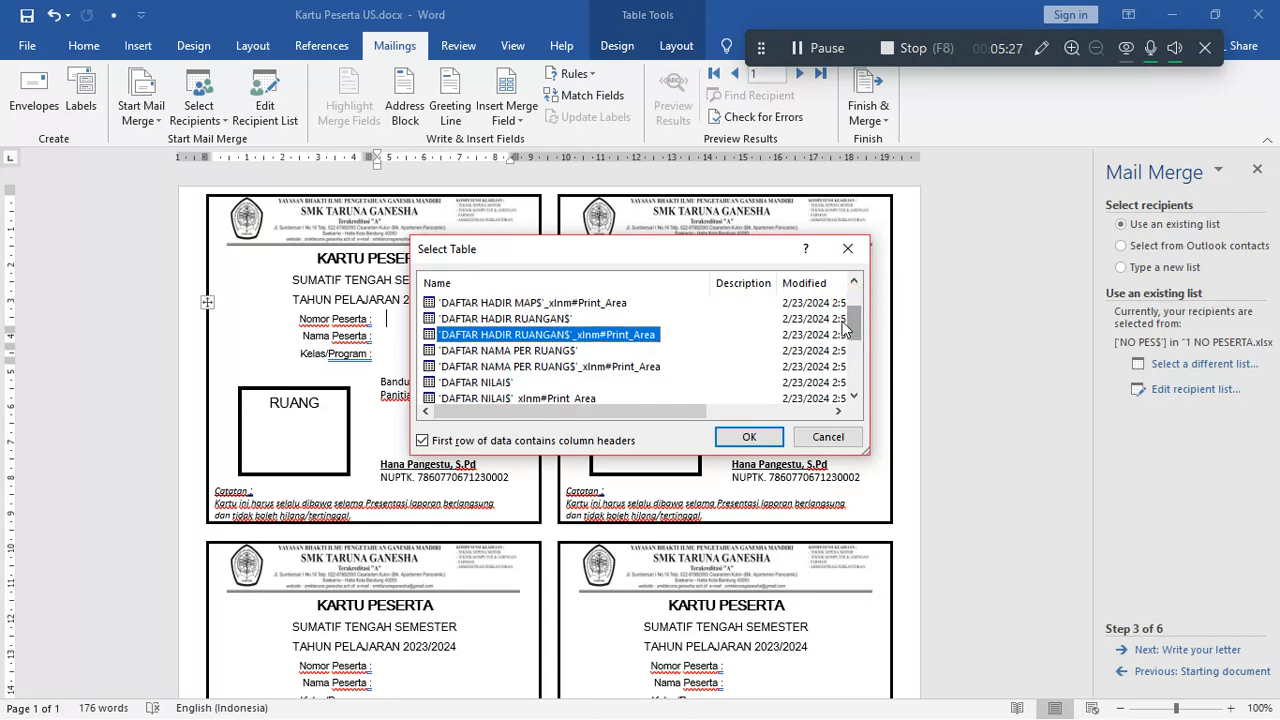
left_click(540, 351)
left_click(562, 367)
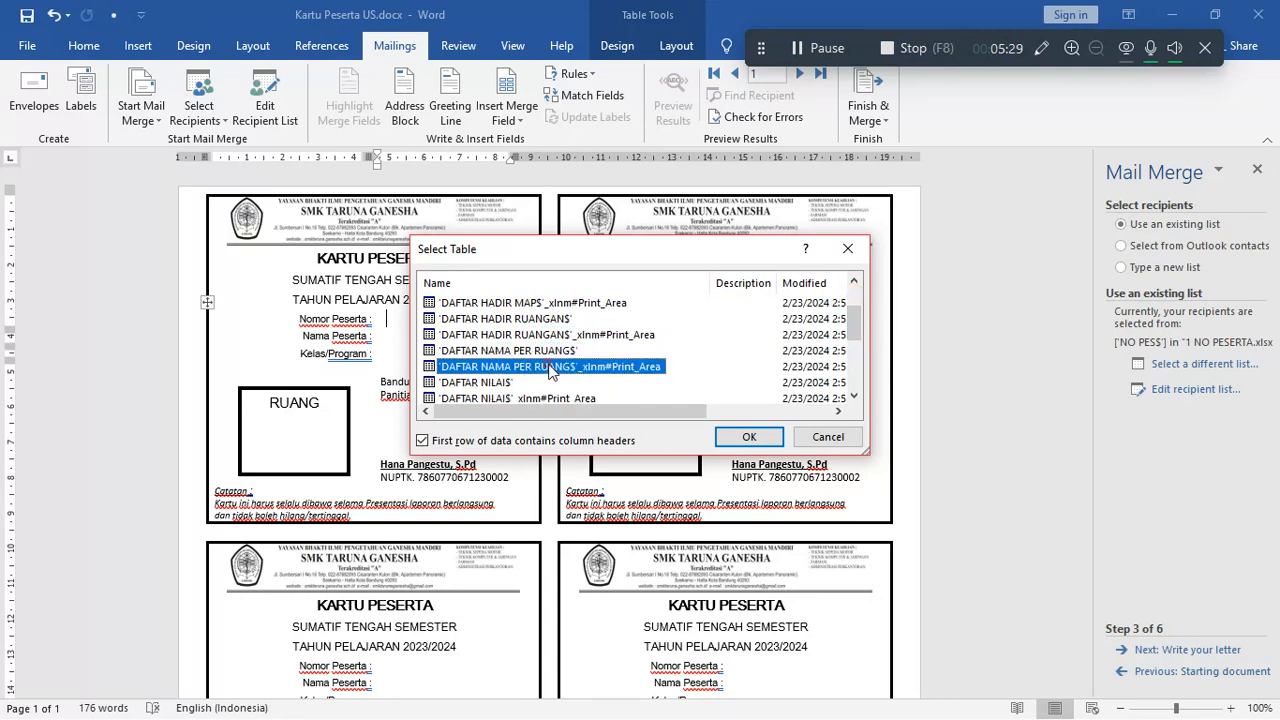
left_click(504, 384)
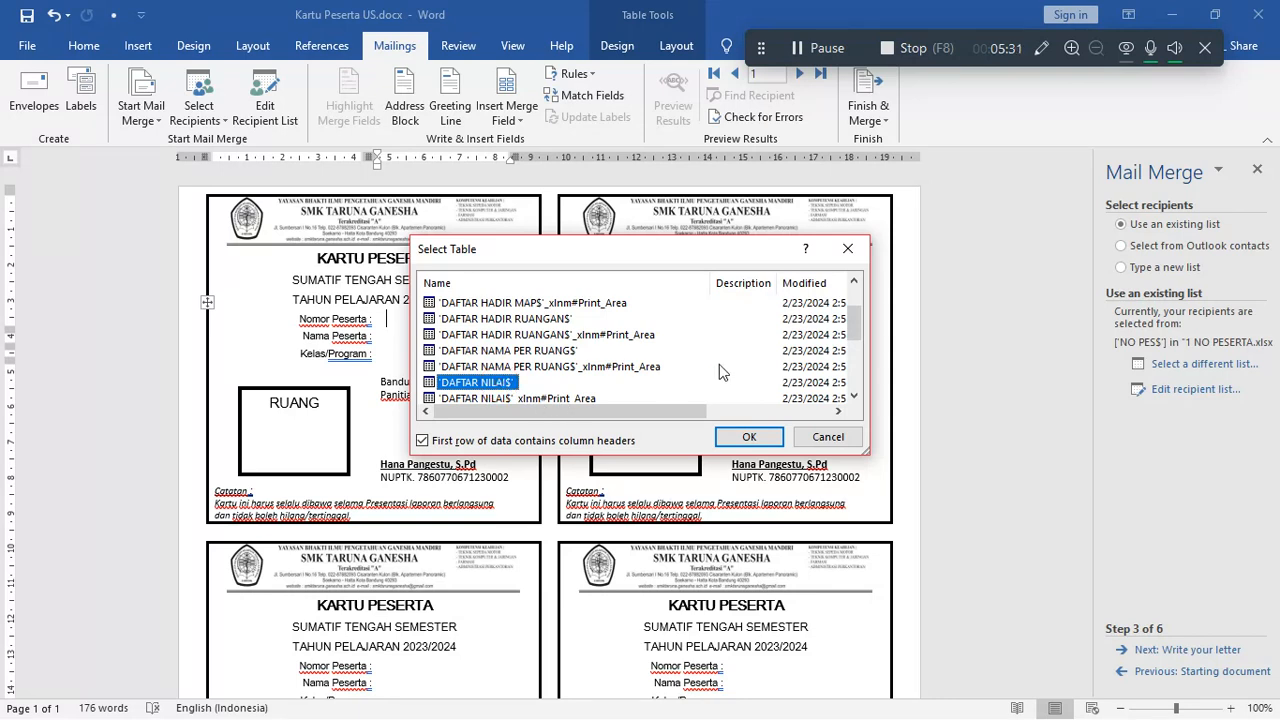
left_click_drag(858, 334, 858, 338)
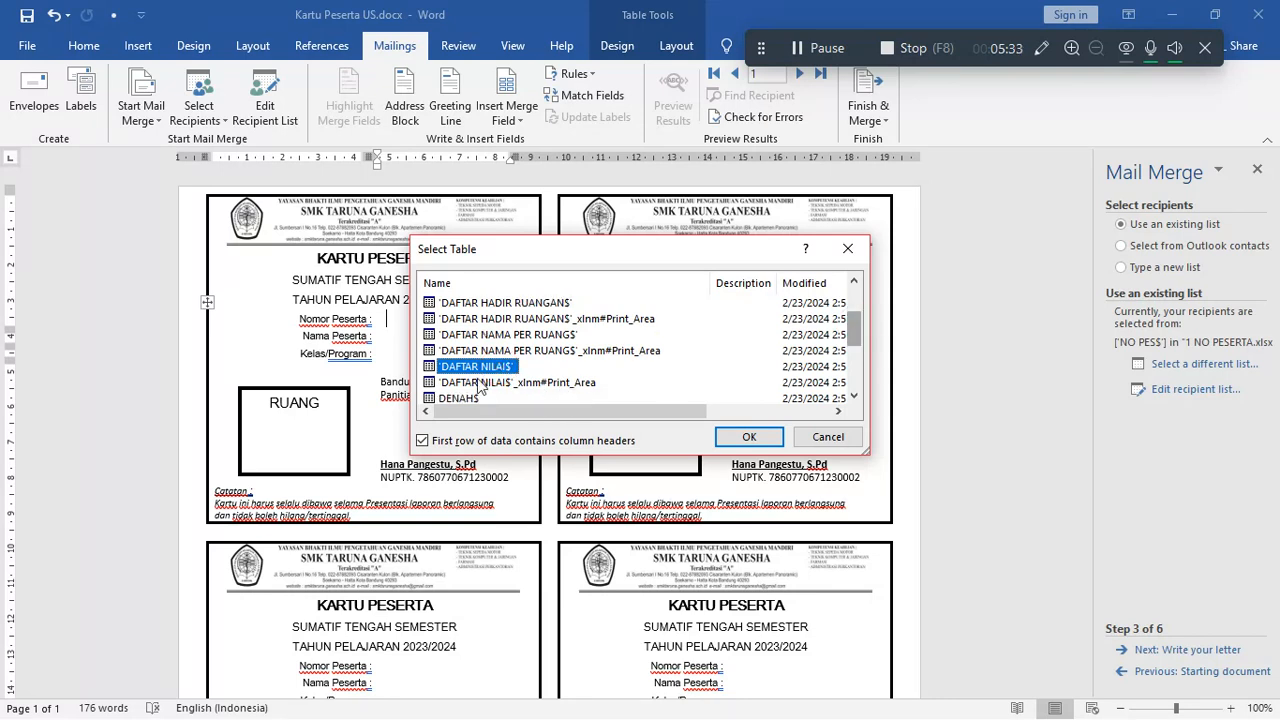
Switch to Excel to inspect the attendance and DAFTAR NILAI sheets, and compare them with the selectable tables in Word.
key("alt+Tab")
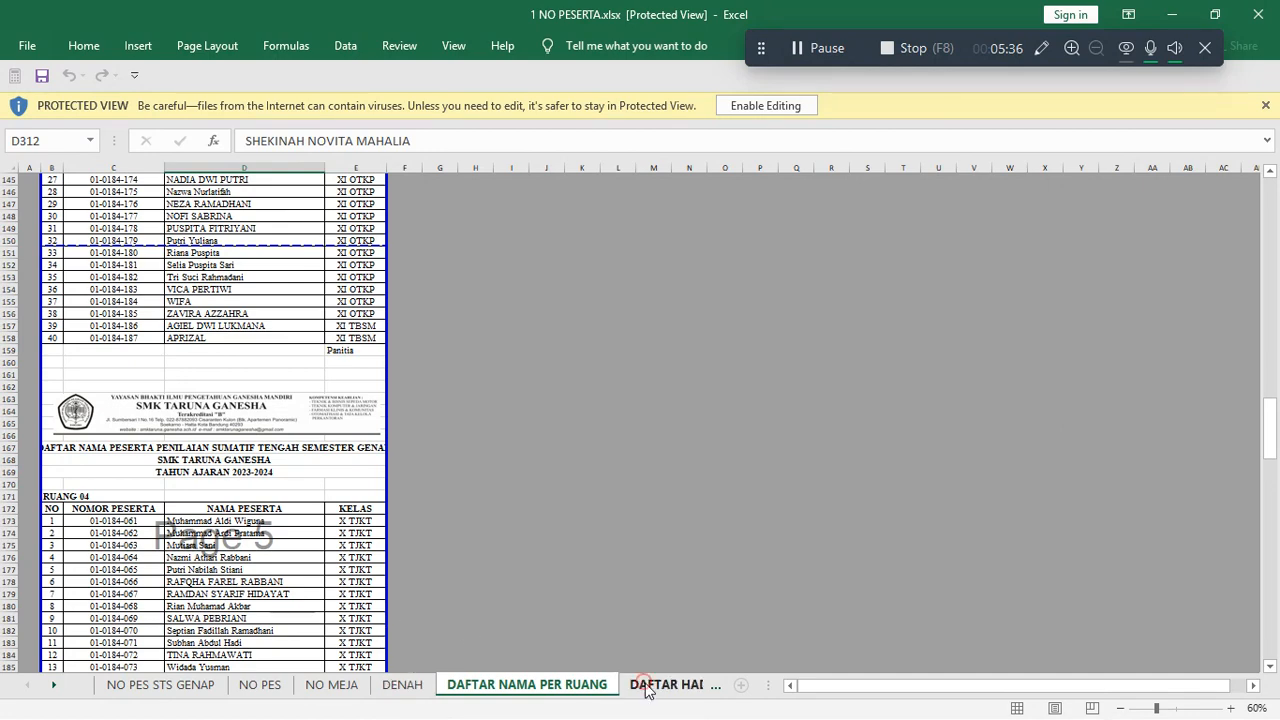
left_click(645, 688)
left_click(688, 690)
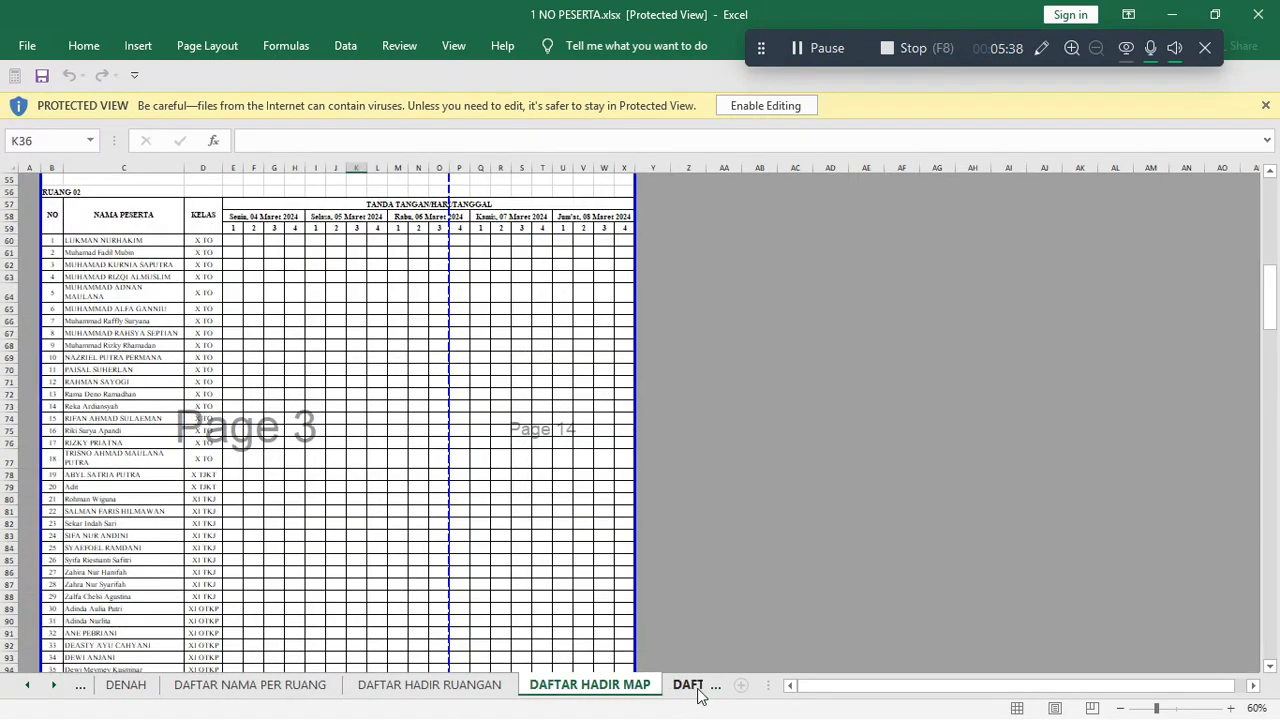
left_click(692, 688)
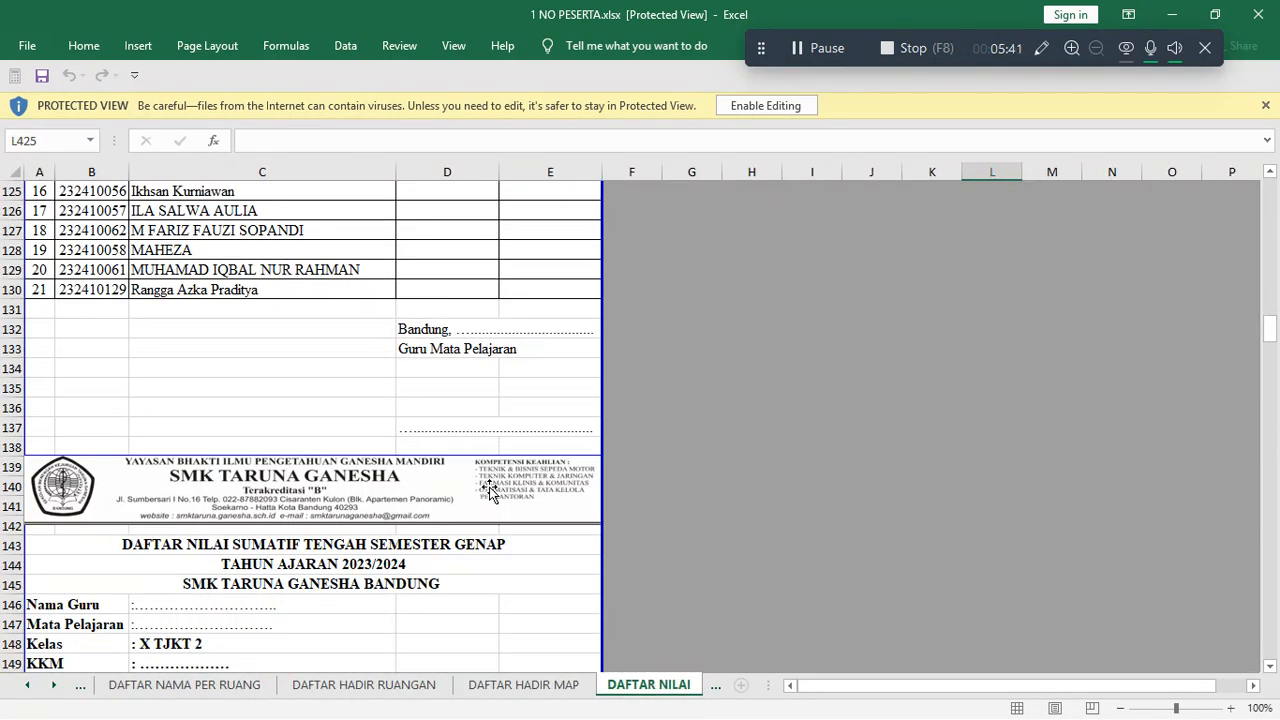
key("alt+Tab")
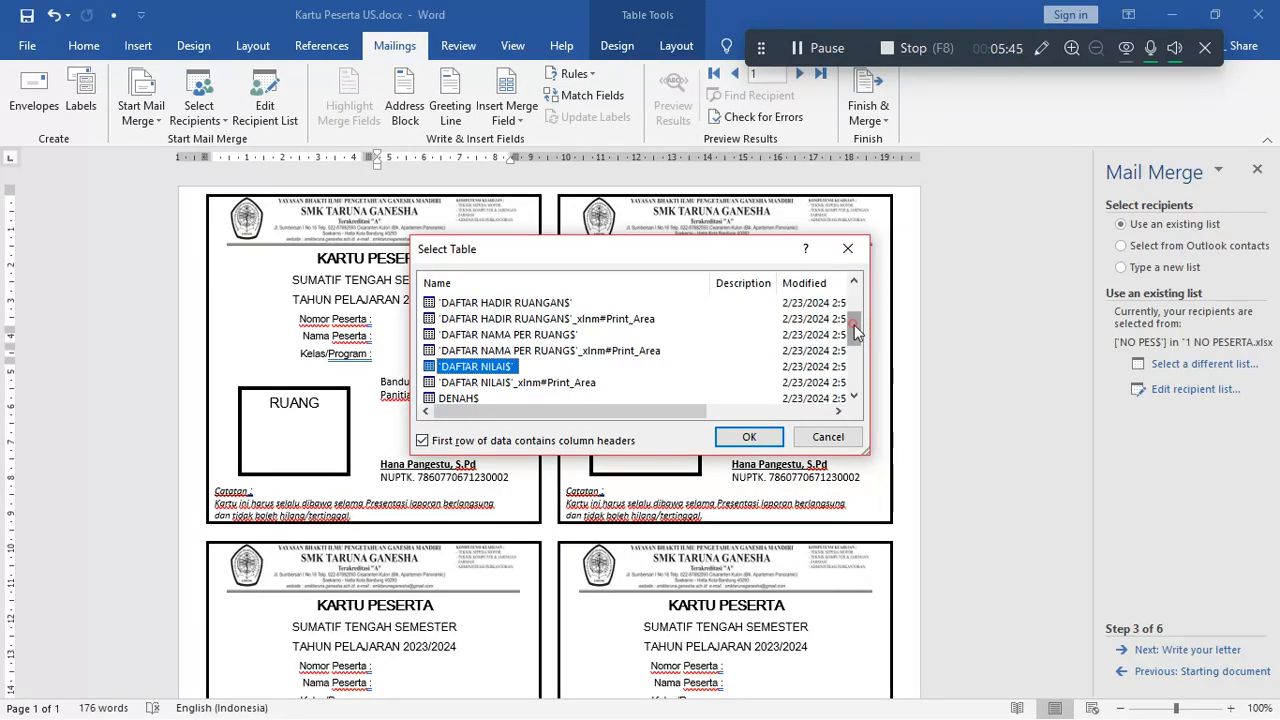
left_click_drag(855, 325, 855, 330)
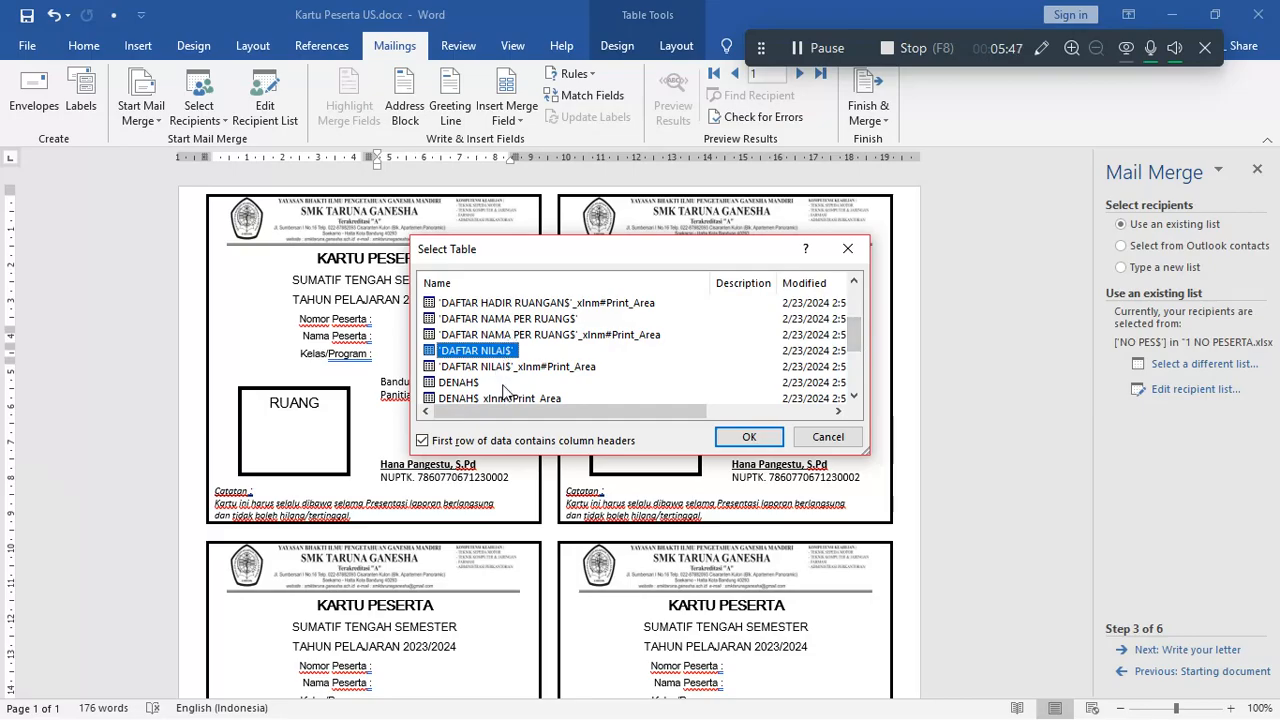
Switch to Excel and go back through the earlier sheets to examine the participant data on NO PES.
key("alt+Tab")
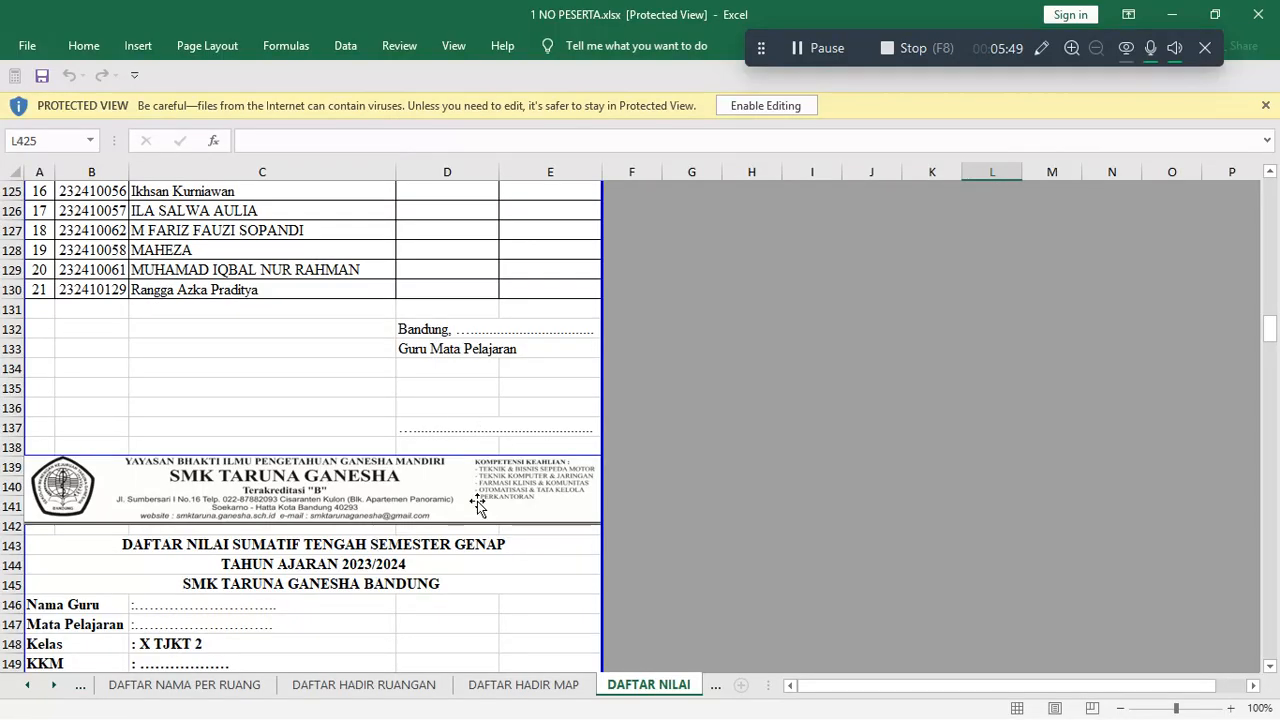
left_click(370, 688)
left_click(245, 686)
left_click(81, 685)
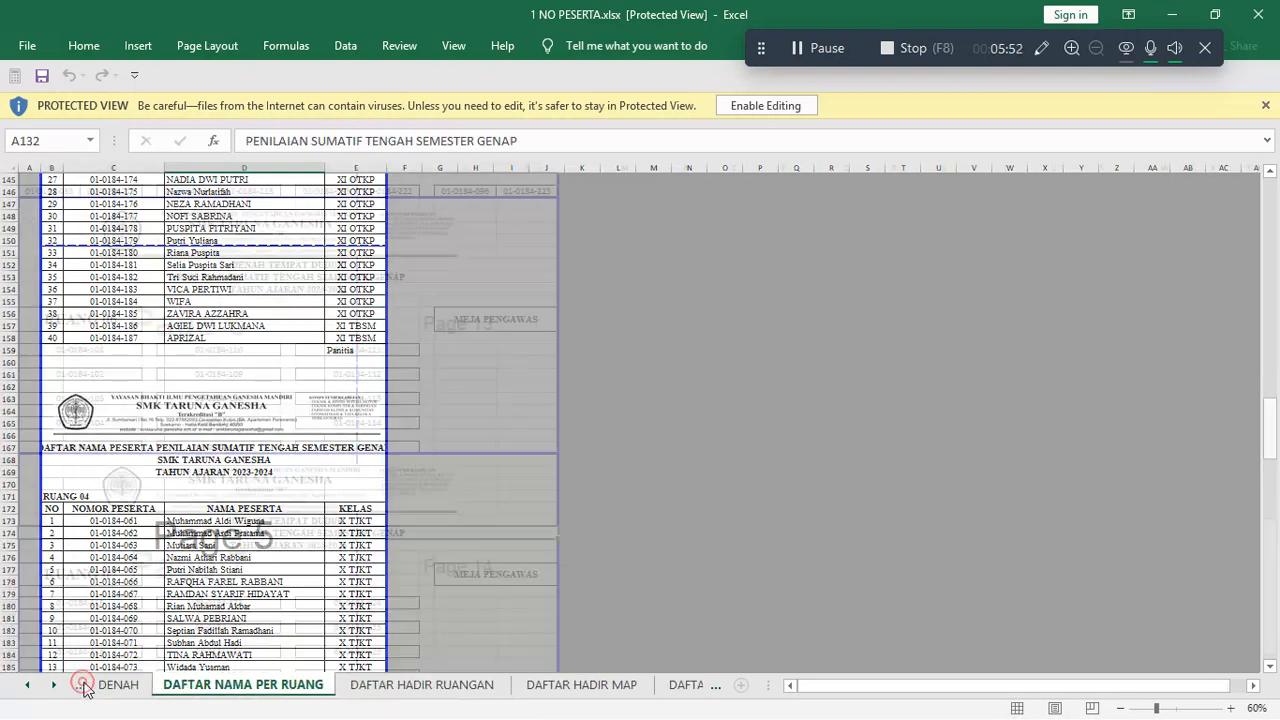
left_click(86, 688)
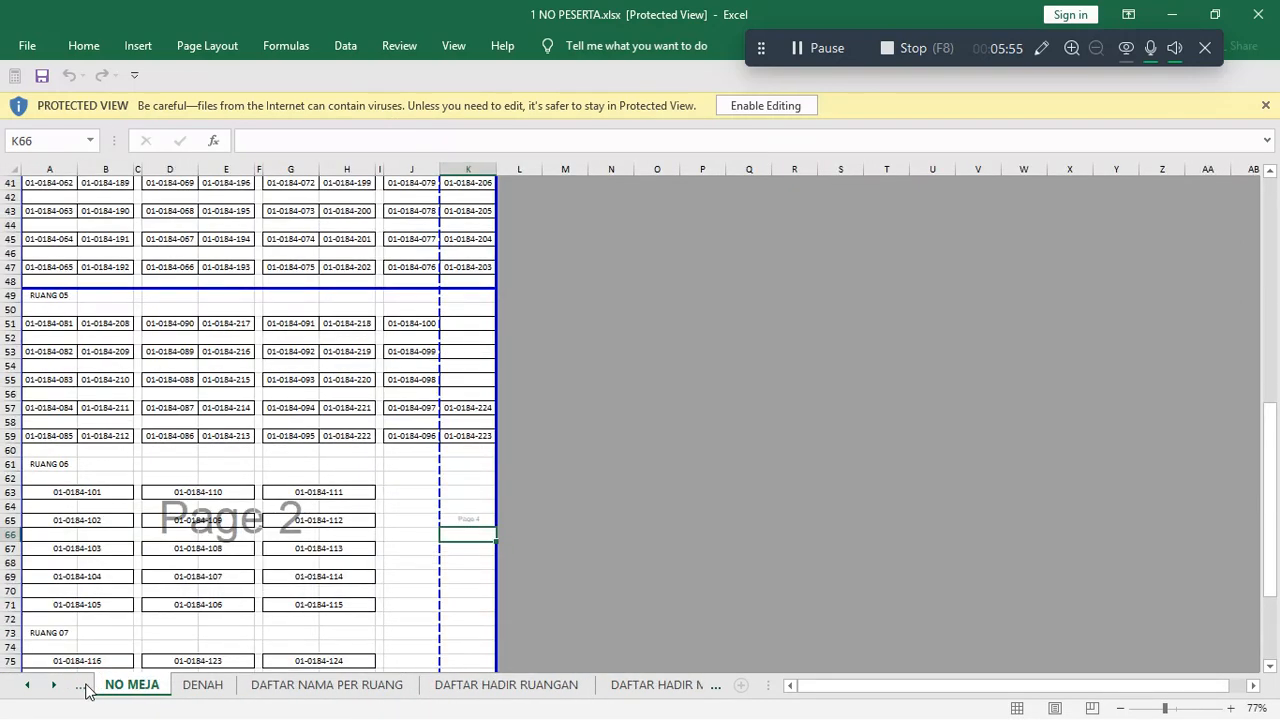
left_click(86, 688)
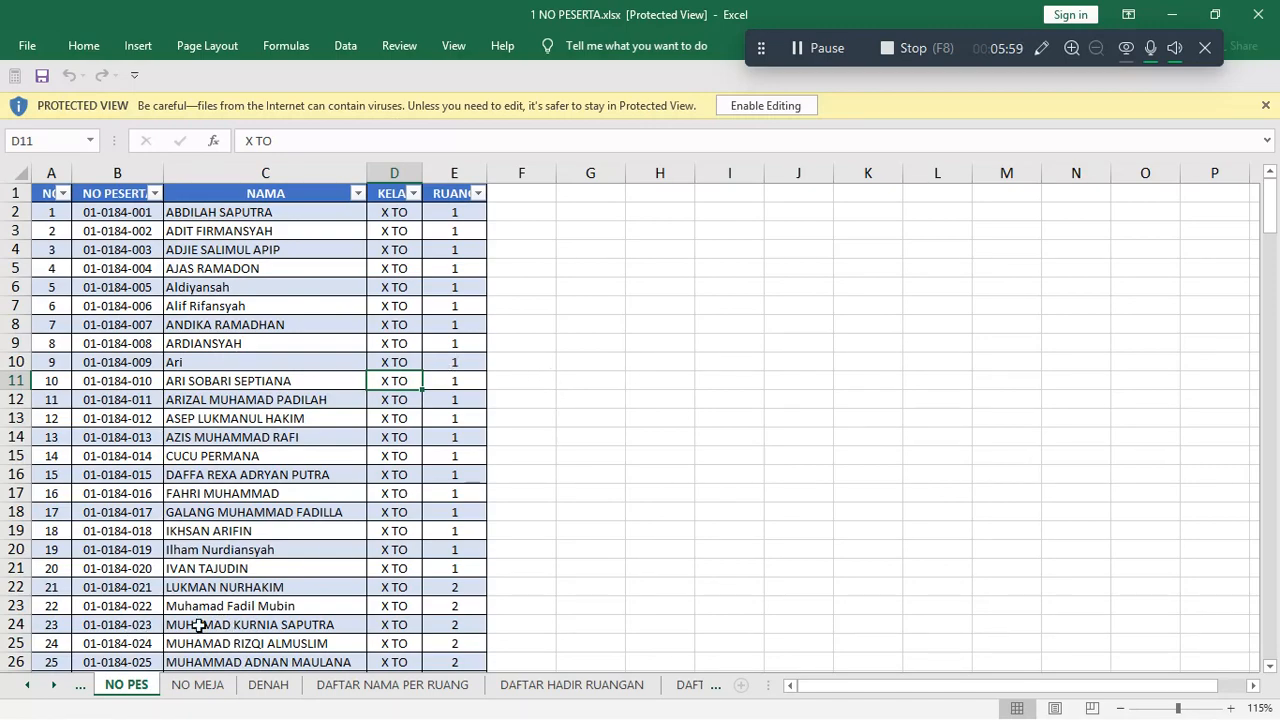
Switch to Word and choose the 'NO PES$' table as the recipient source, keeping its first row as column headers.
key("alt+Tab")
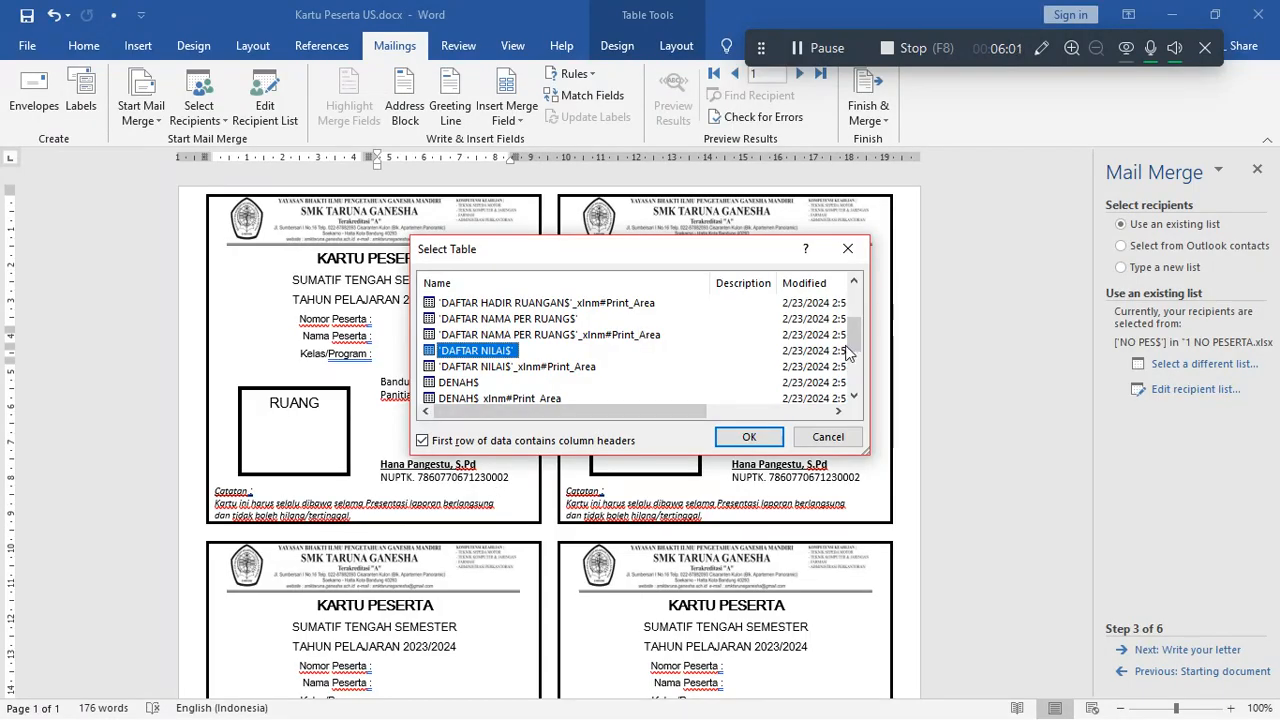
left_click_drag(854, 337, 849, 376)
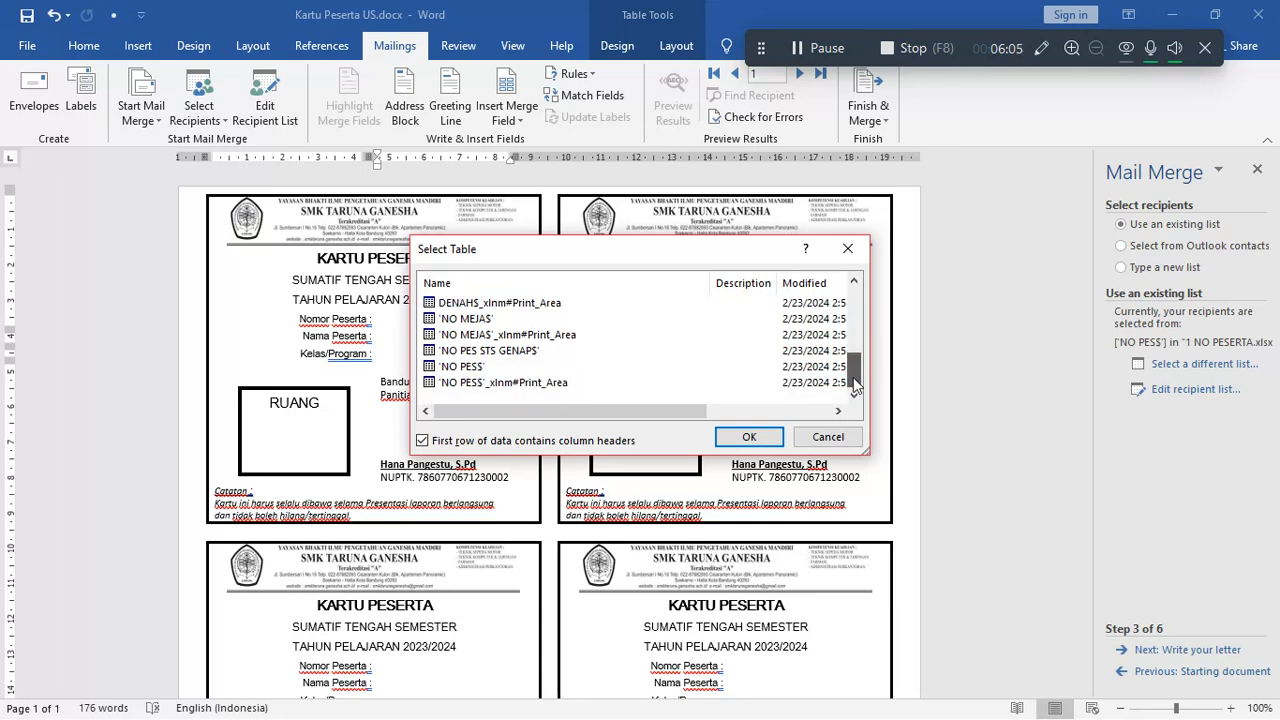
left_click(462, 367)
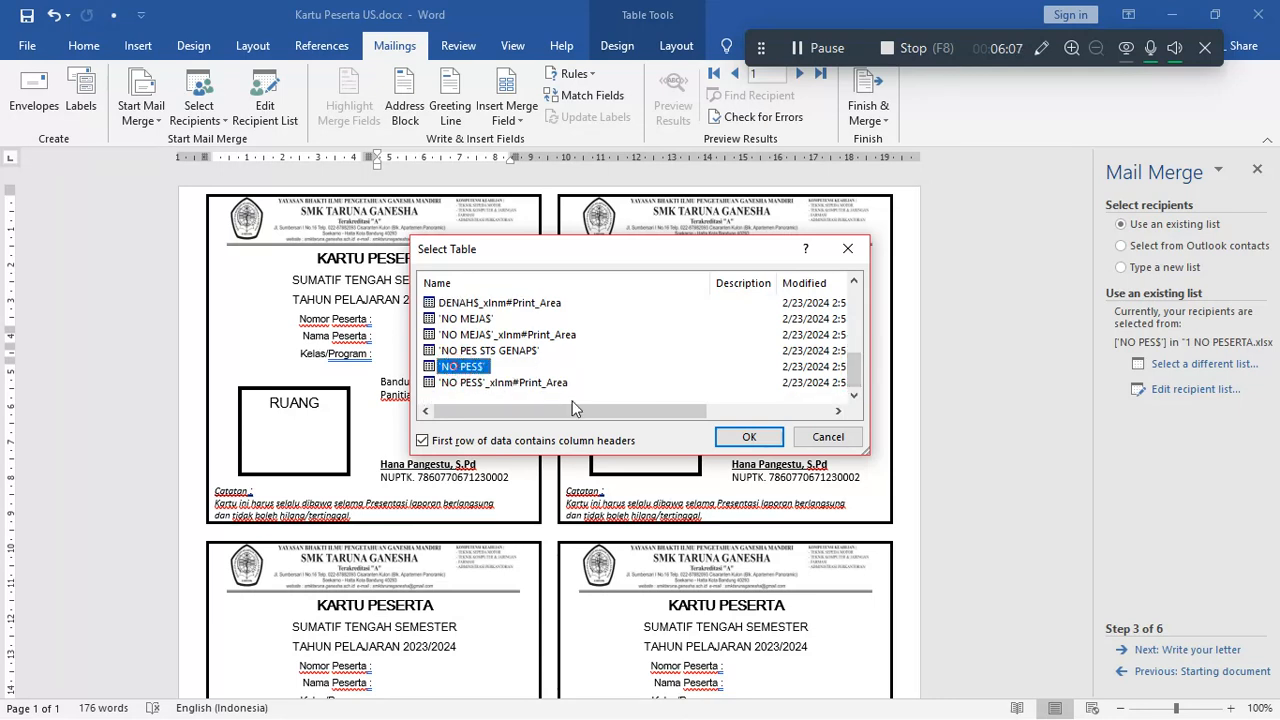
left_click(750, 438)
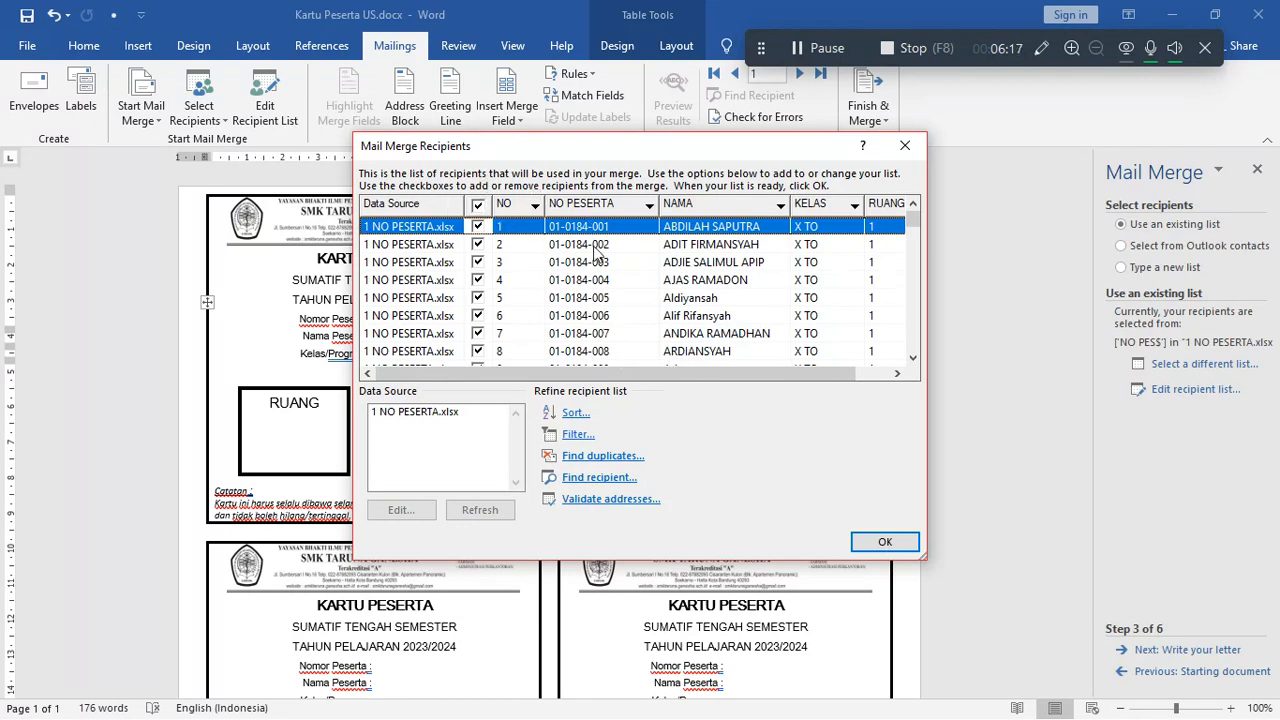
Compare the merge recipients with the NO PES sheet in Excel, and accept the list with every recipient included.
key("alt+Tab")
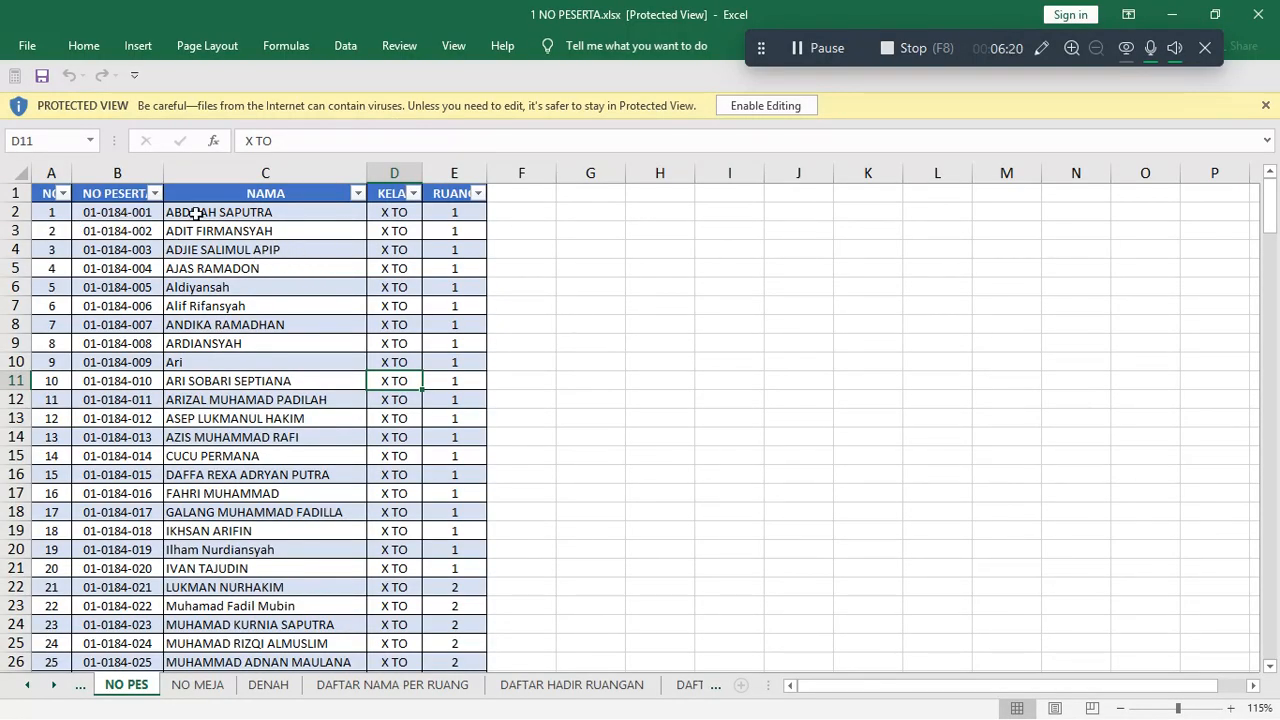
key("alt+Tab")
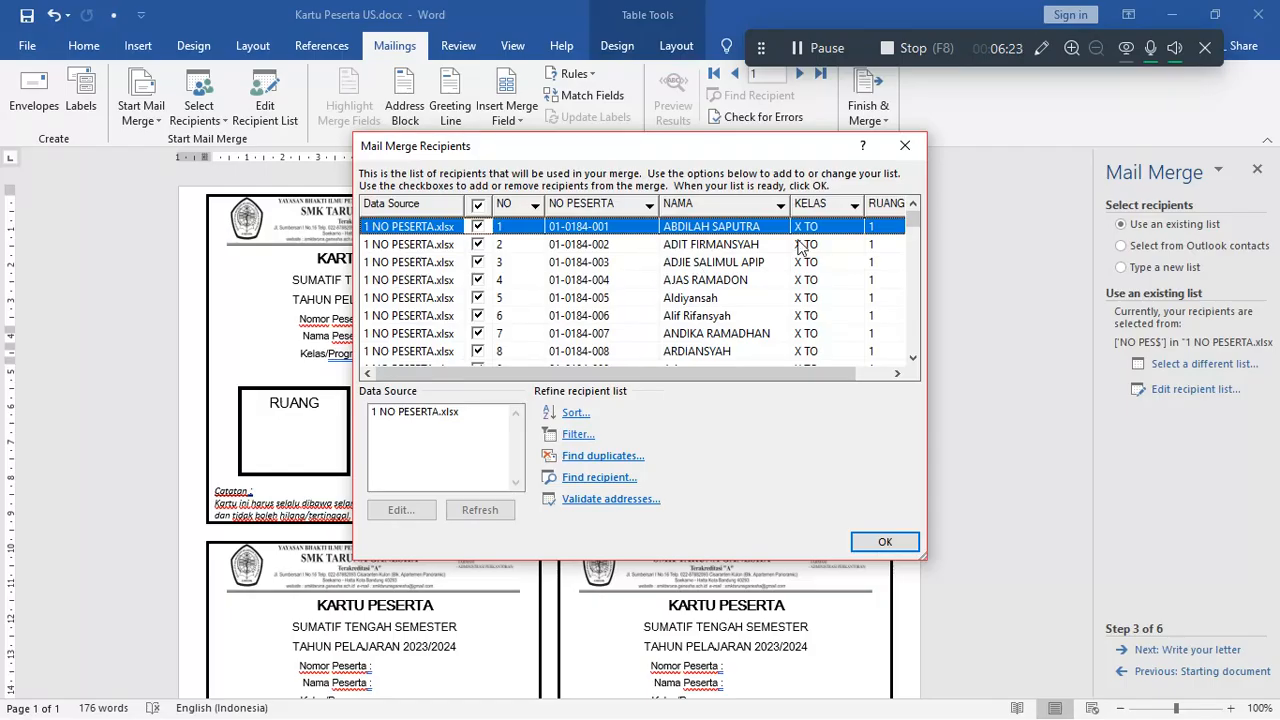
left_click(895, 546)
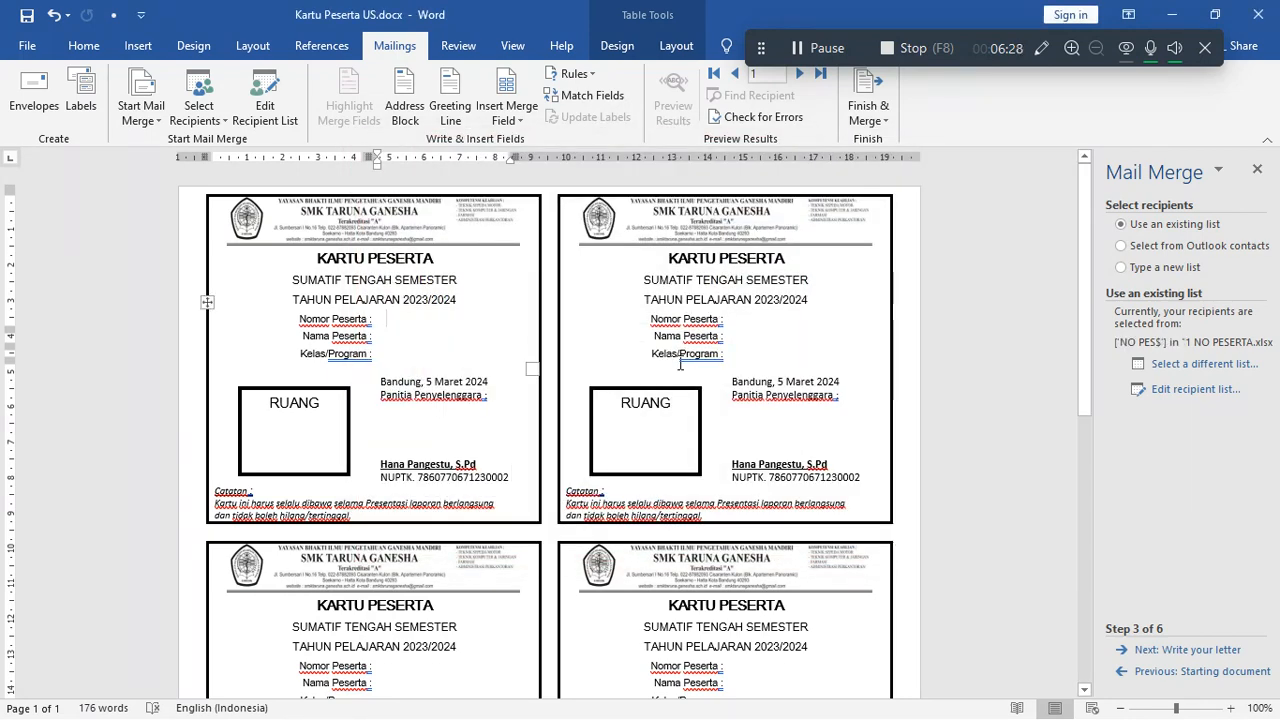
Place the cursor after Nomor Peserta on the first card and view the merge fields available for insertion.
left_click(492, 316)
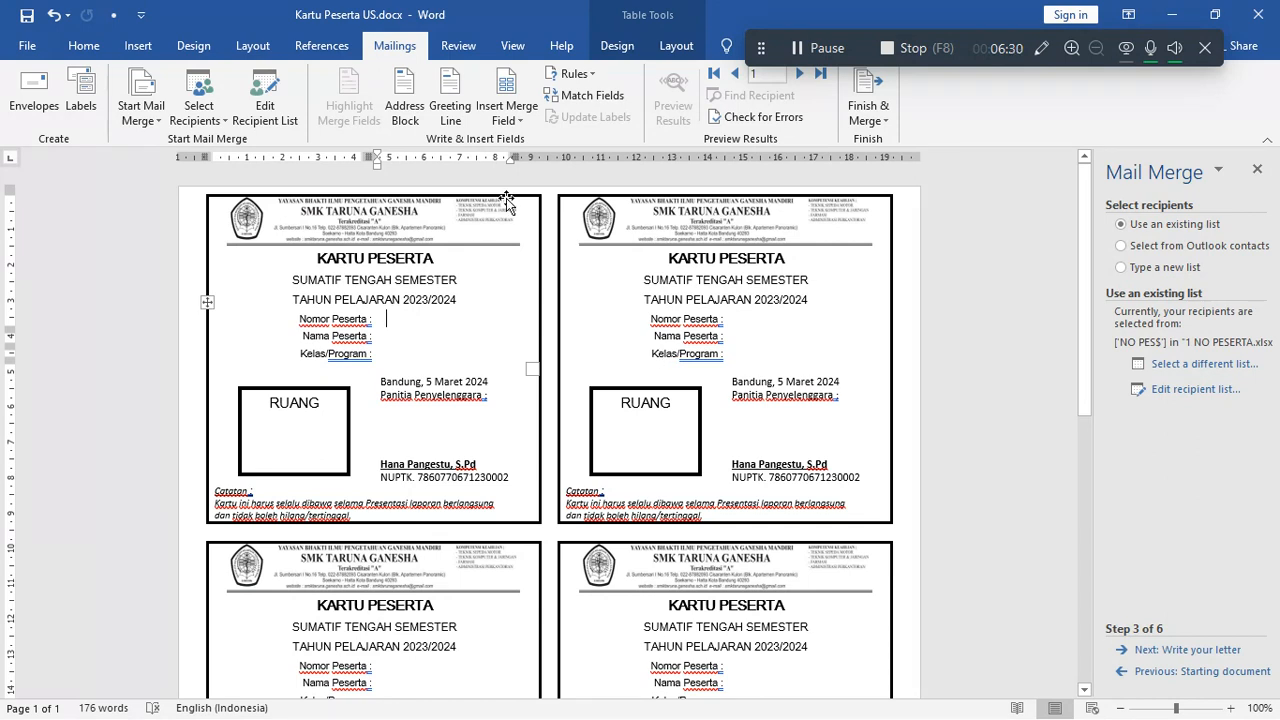
left_click(517, 121)
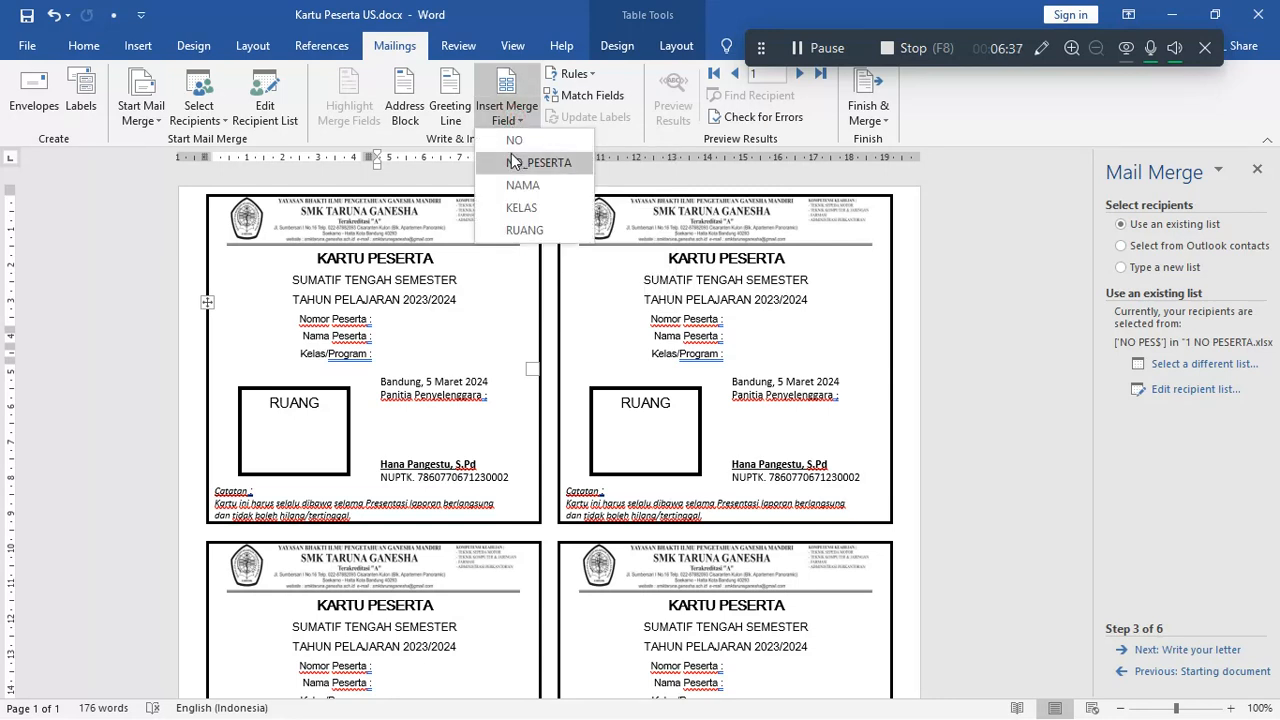
left_click(391, 345)
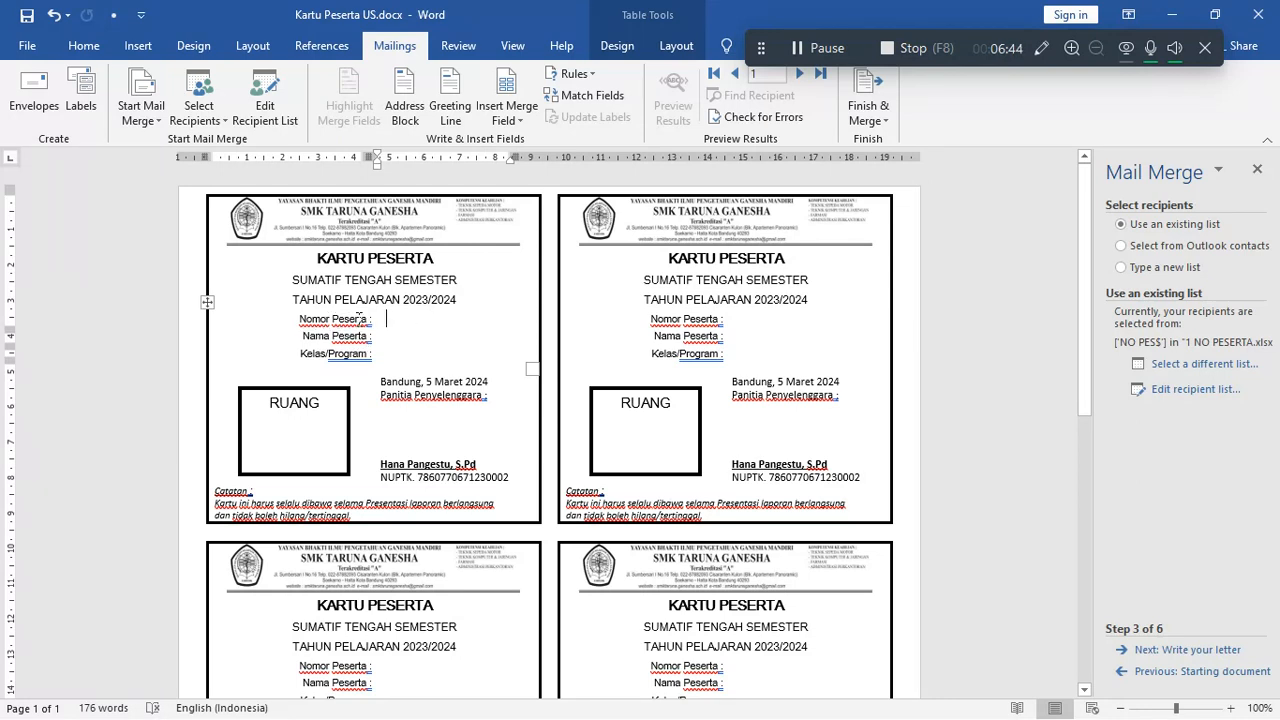
Insert the NO_PESERTA field after Nomor Peserta and the NAMA field after Nama Peserta on the first card.
left_click(510, 117)
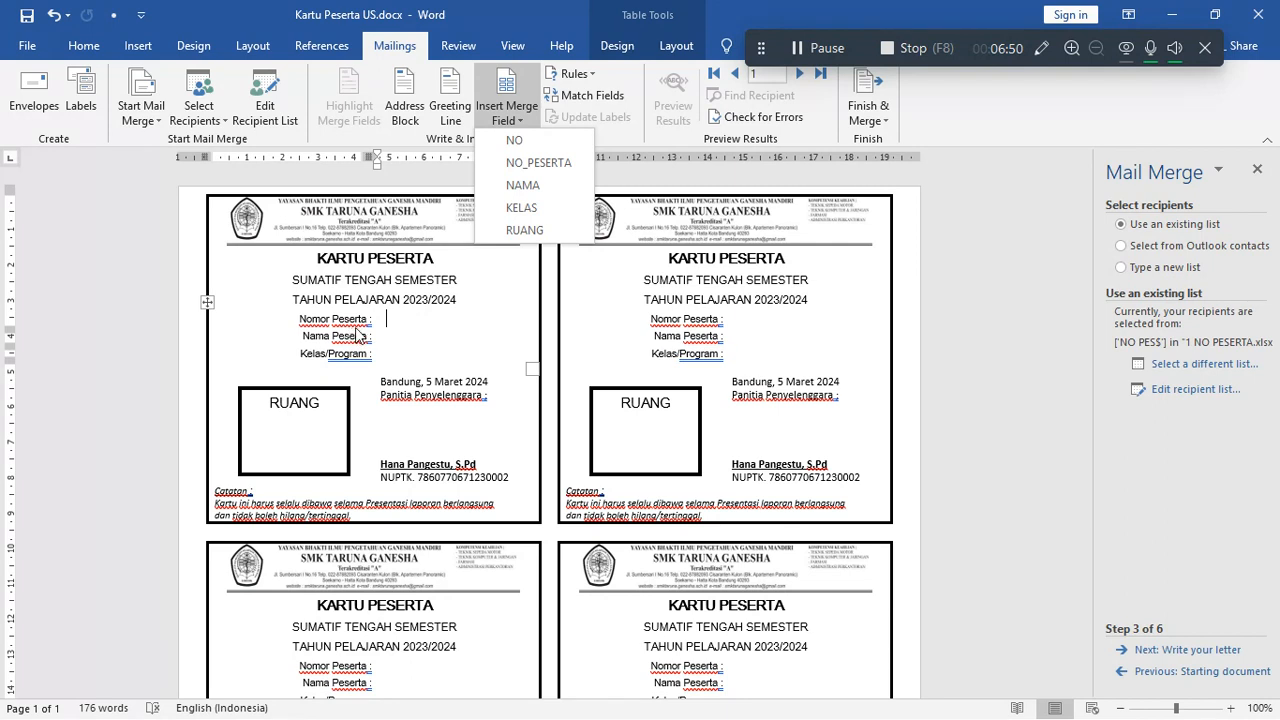
left_click(539, 163)
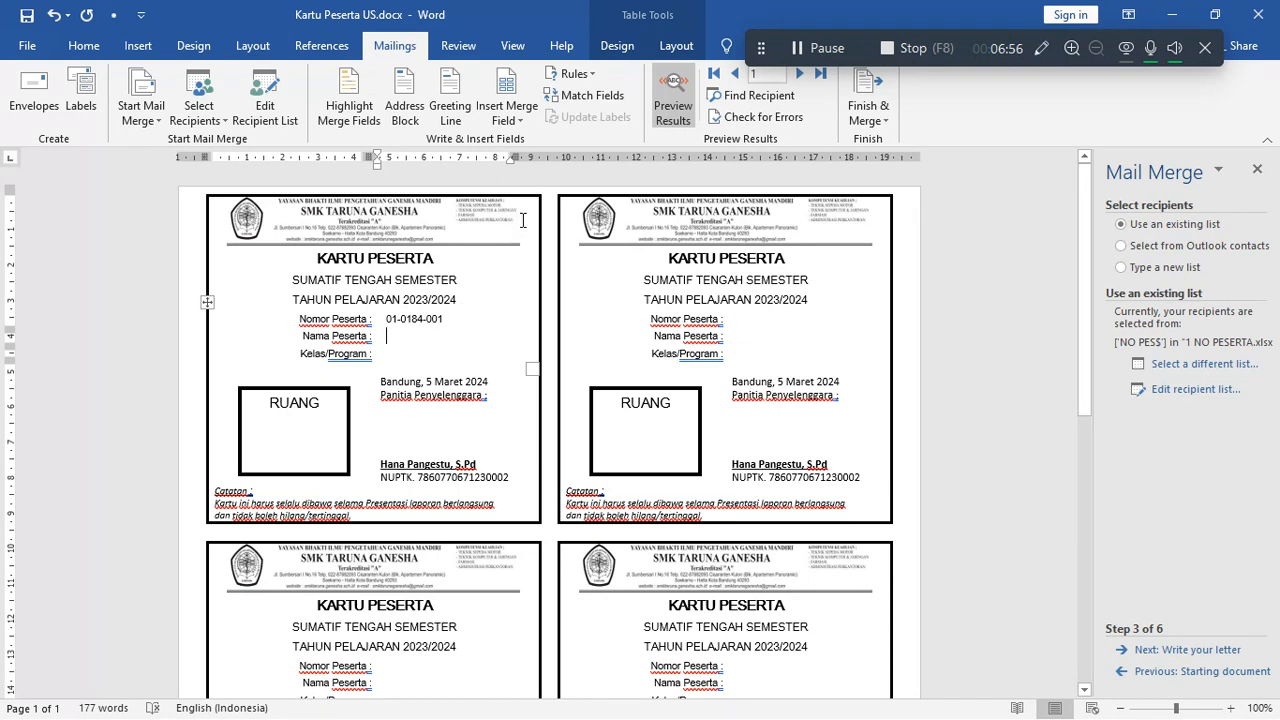
left_click(507, 118)
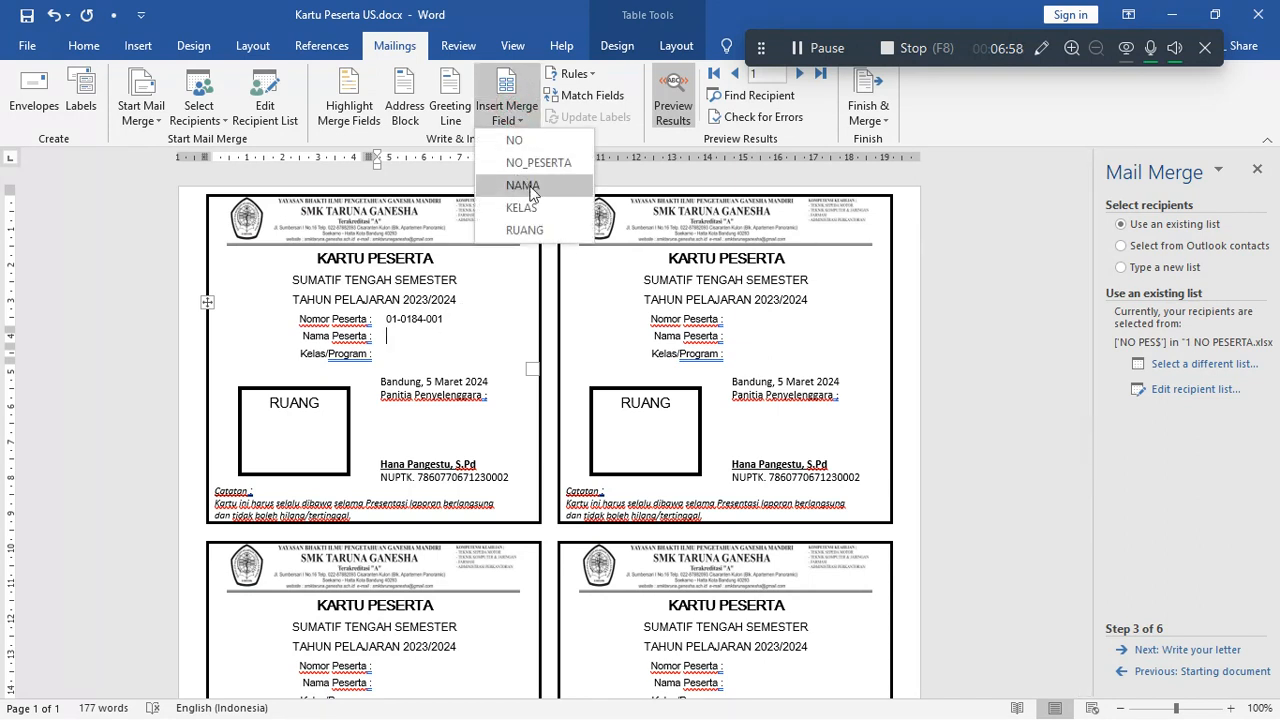
left_click(530, 188)
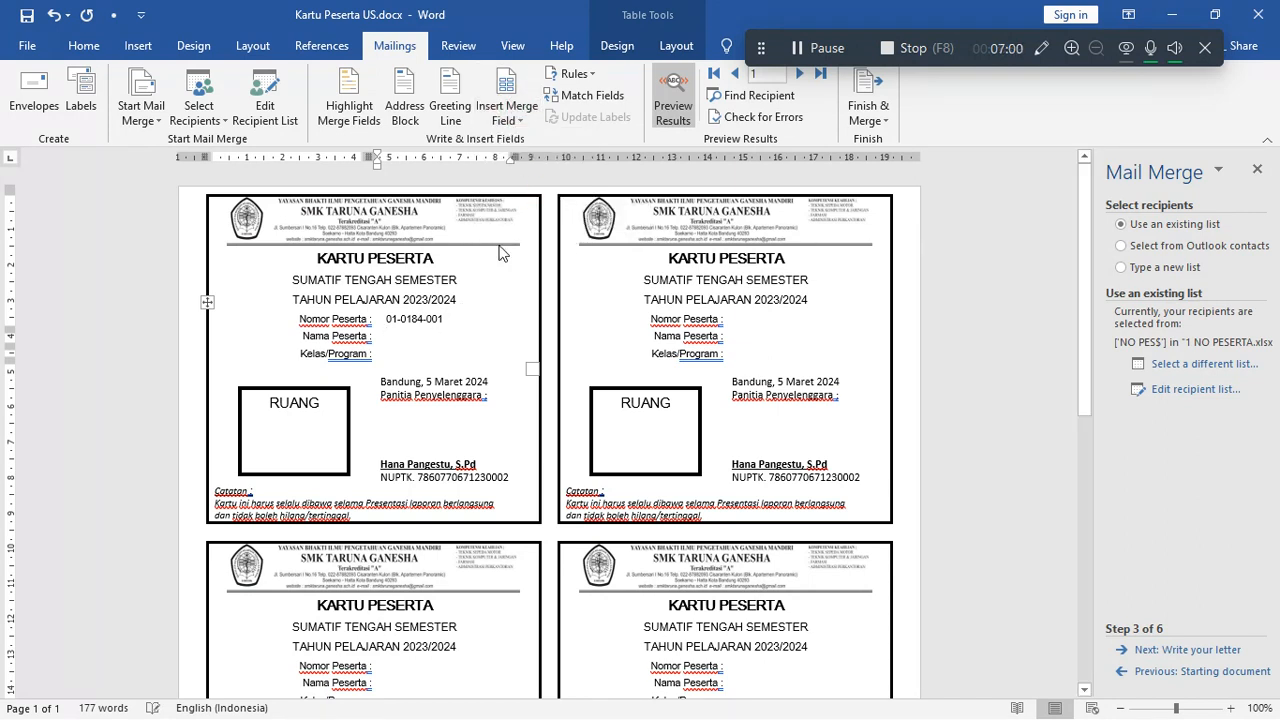
Insert the KELAS field after Kelas/Program and the RUANG field under RUANG in the first card's box.
left_click(412, 351)
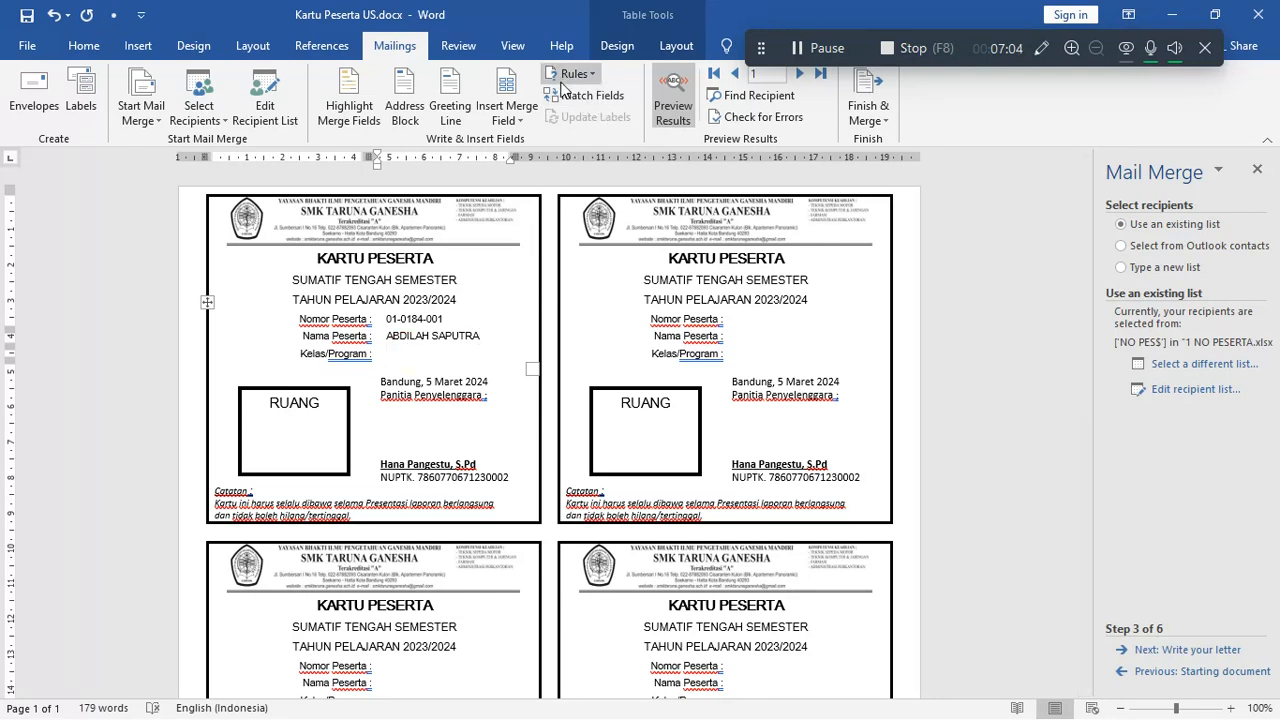
left_click(508, 118)
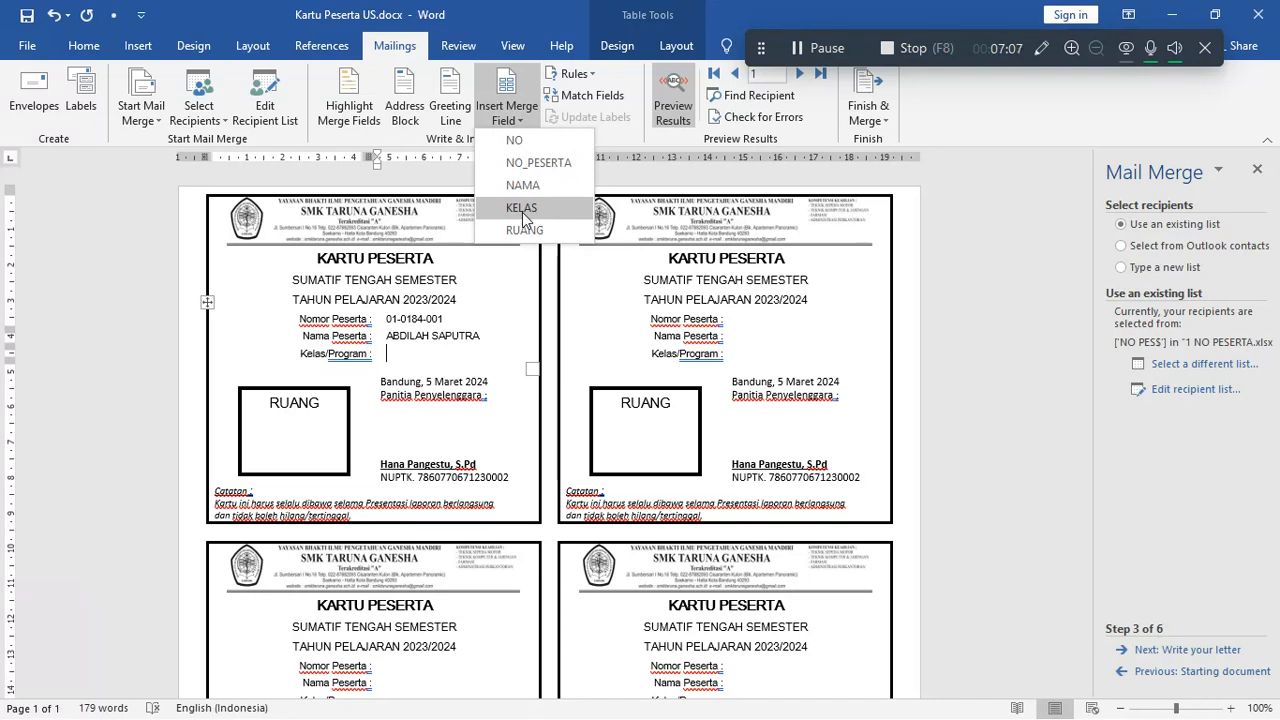
left_click(521, 208)
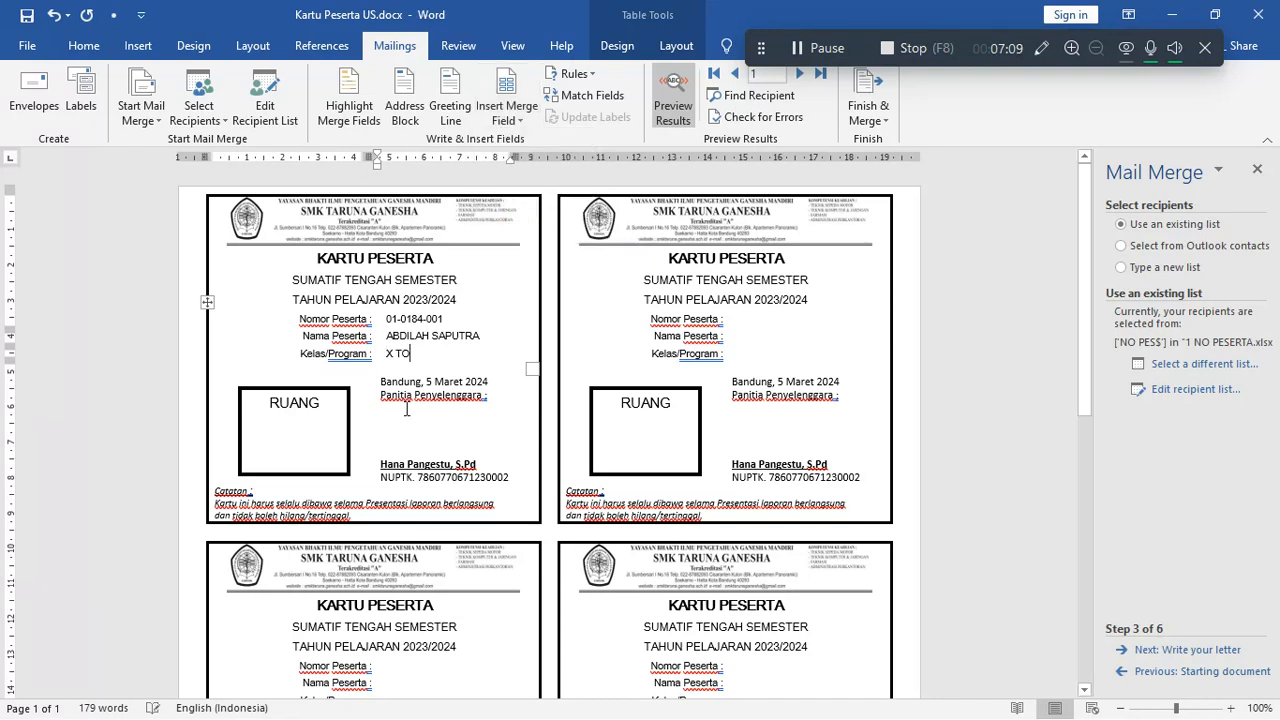
left_click(308, 428)
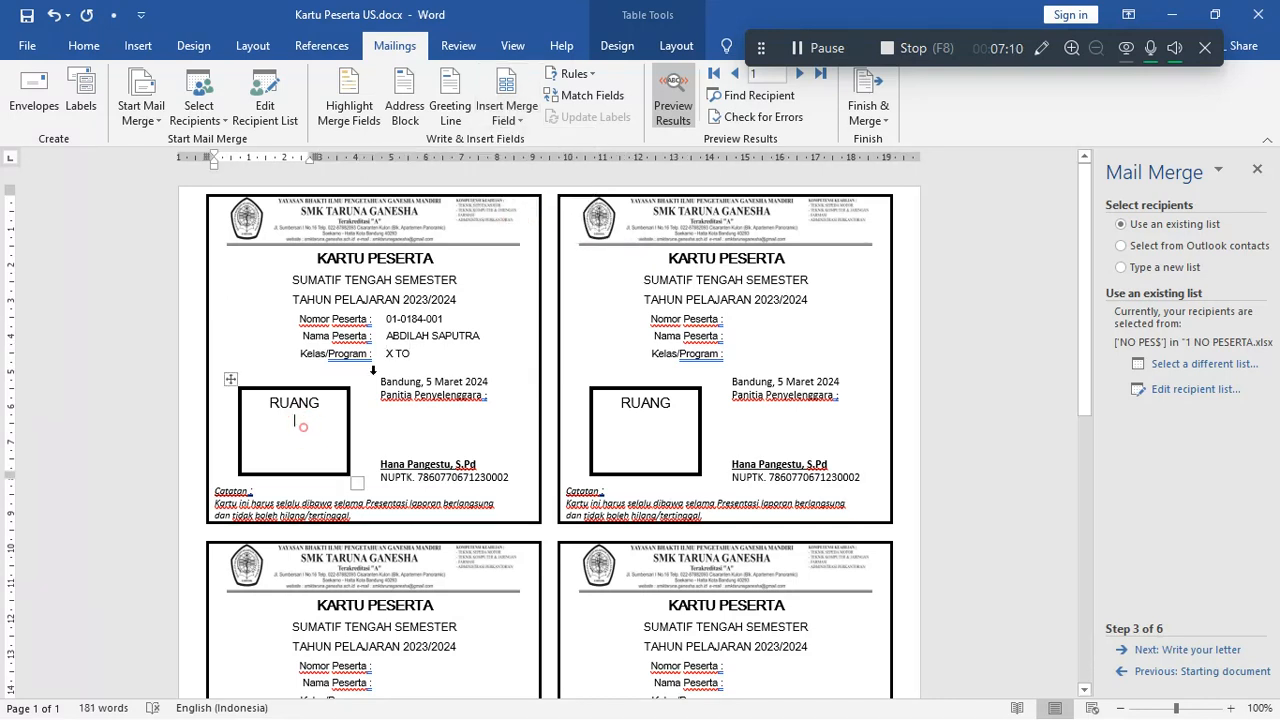
left_click(515, 122)
left_click(524, 230)
Check the first card against the first participant row on NO PES in Excel, and advance Word's merge wizard to writing the letter.
key("alt+Tab")
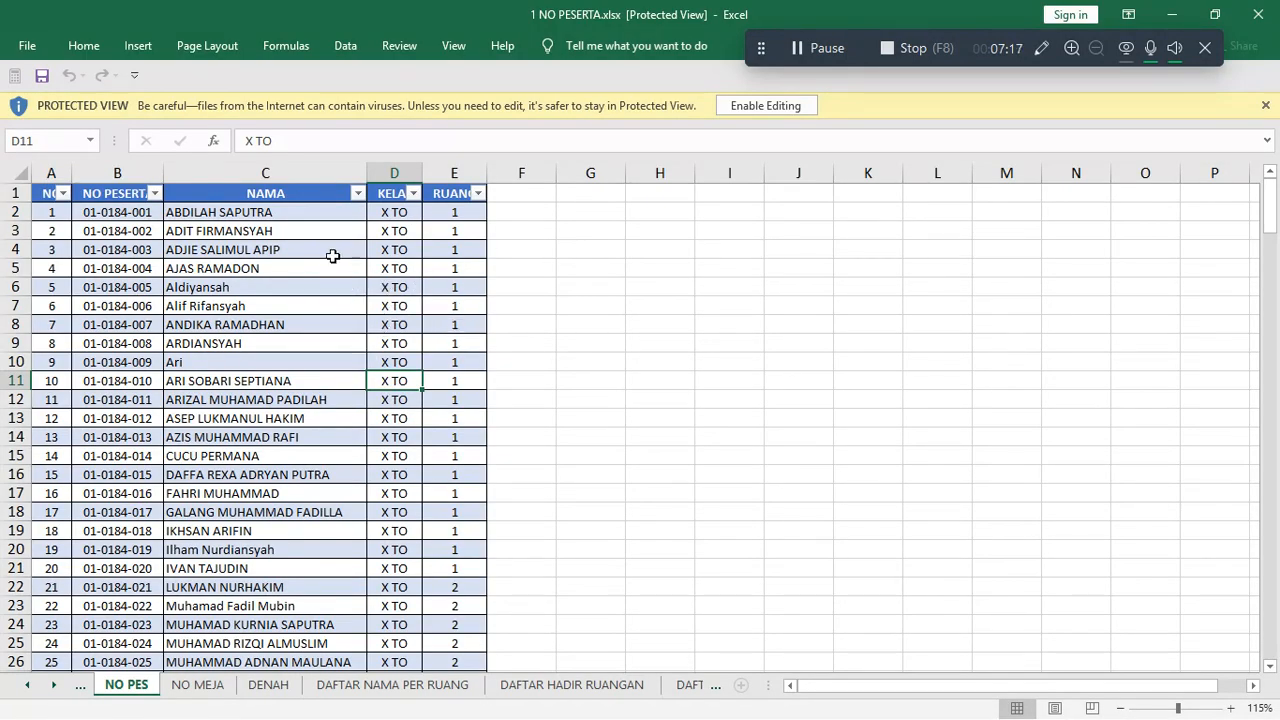
left_click(345, 217)
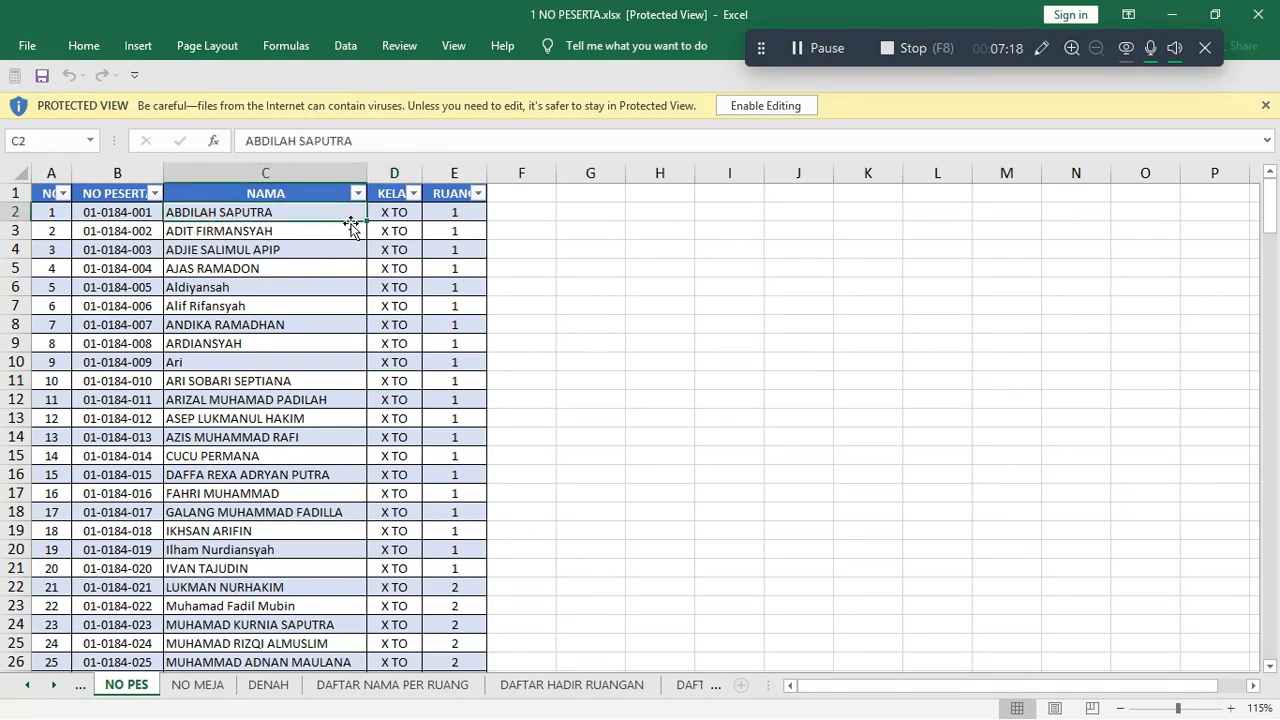
key("alt+Tab")
key("alt+Tab")
key("alt+Tab")
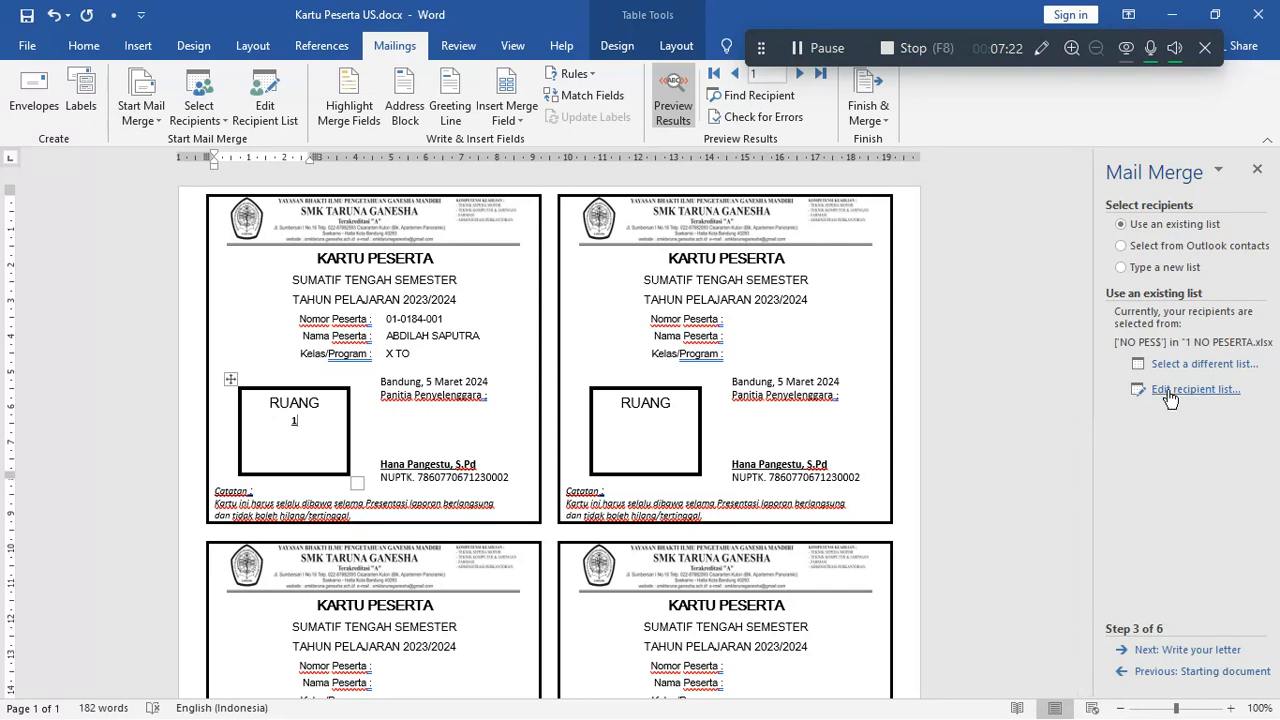
left_click(1184, 652)
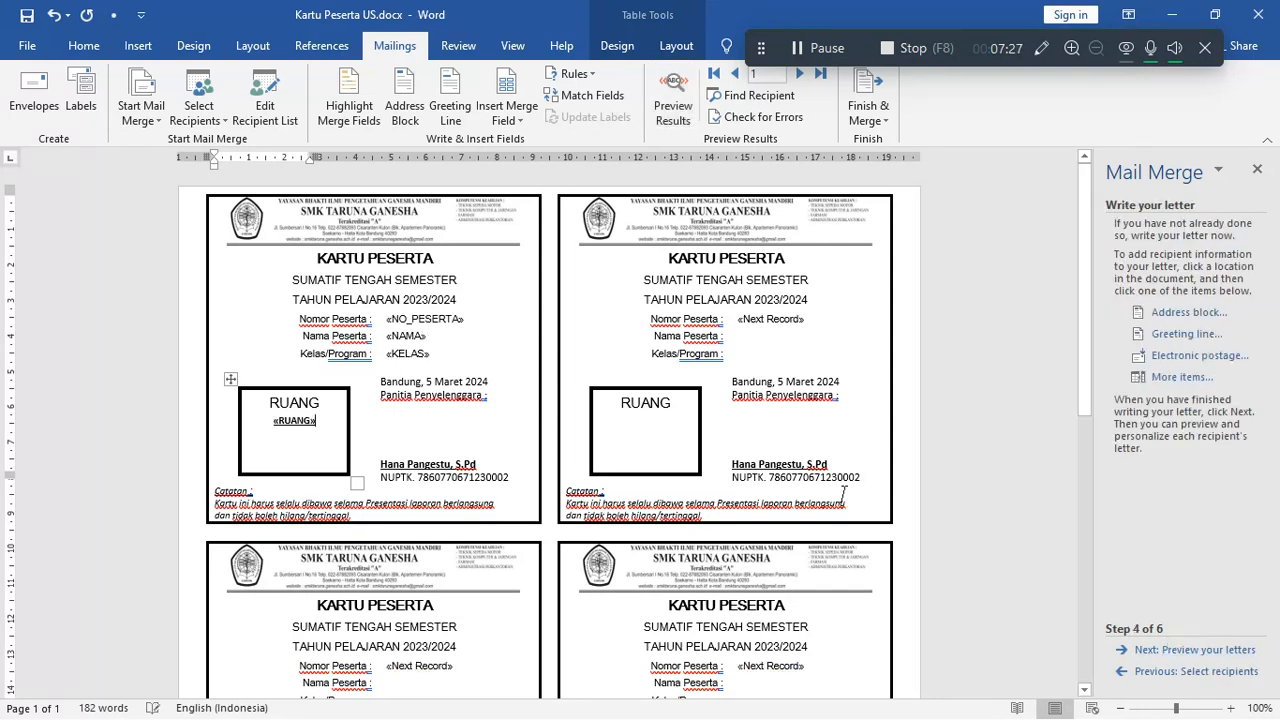
Switch between Excel and Word to compare the NO PES column headers with the merge fields on the first card.
key("alt+Tab")
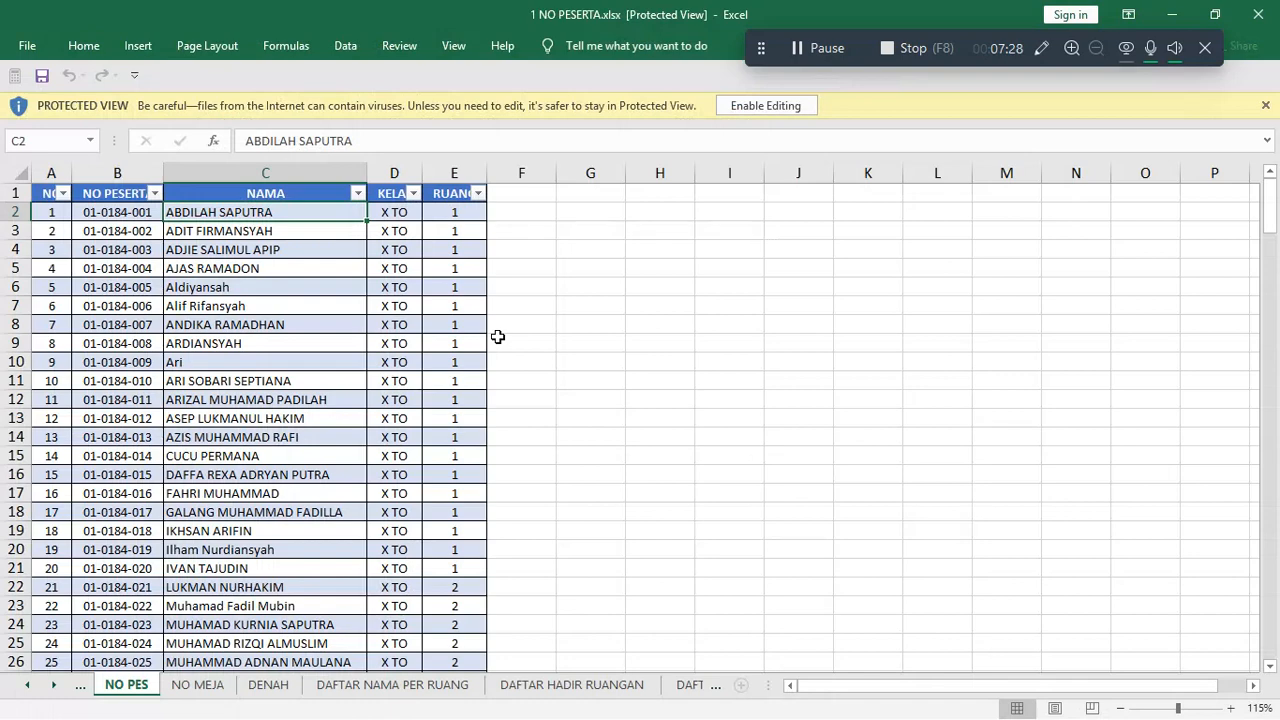
left_click(271, 192)
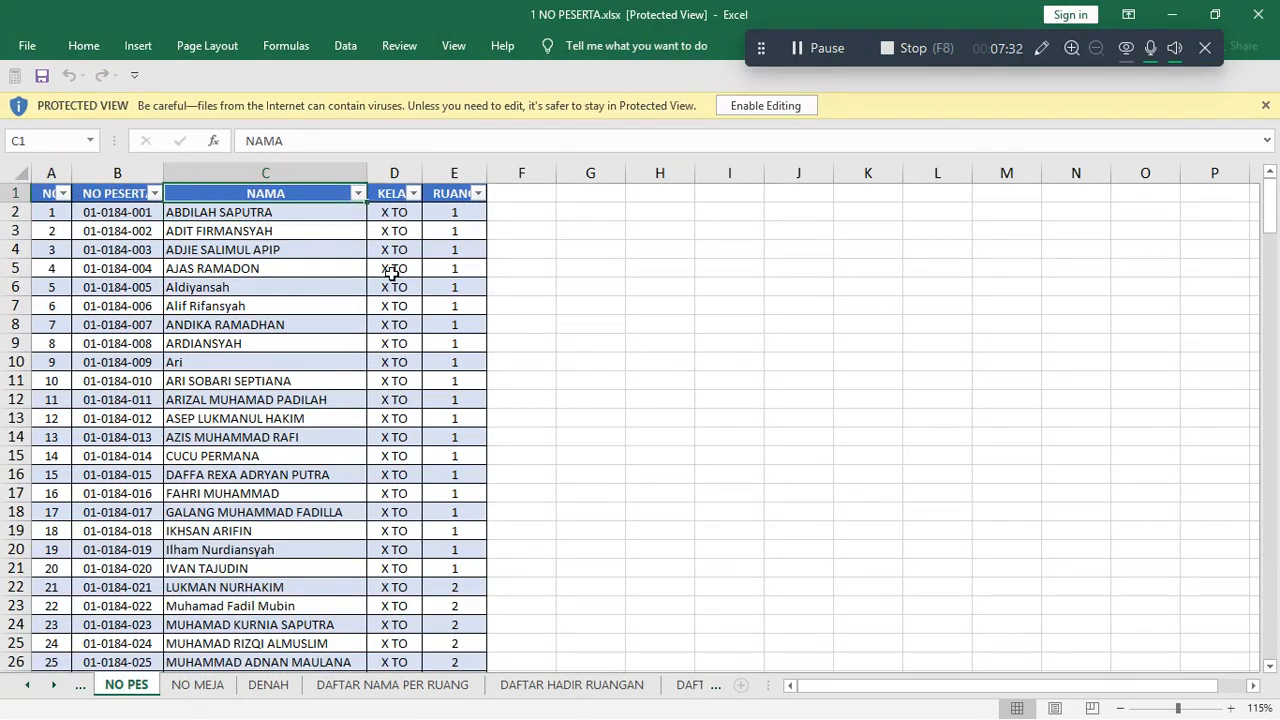
key("alt+Tab")
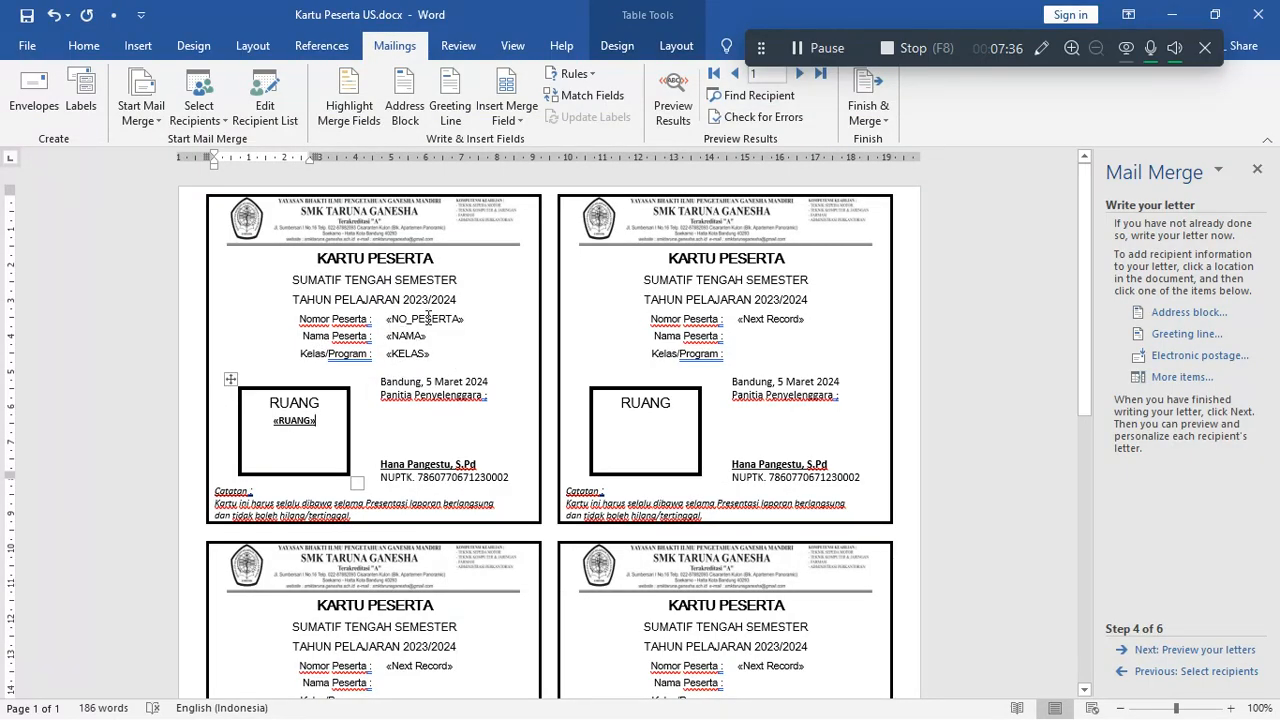
key("alt+Tab")
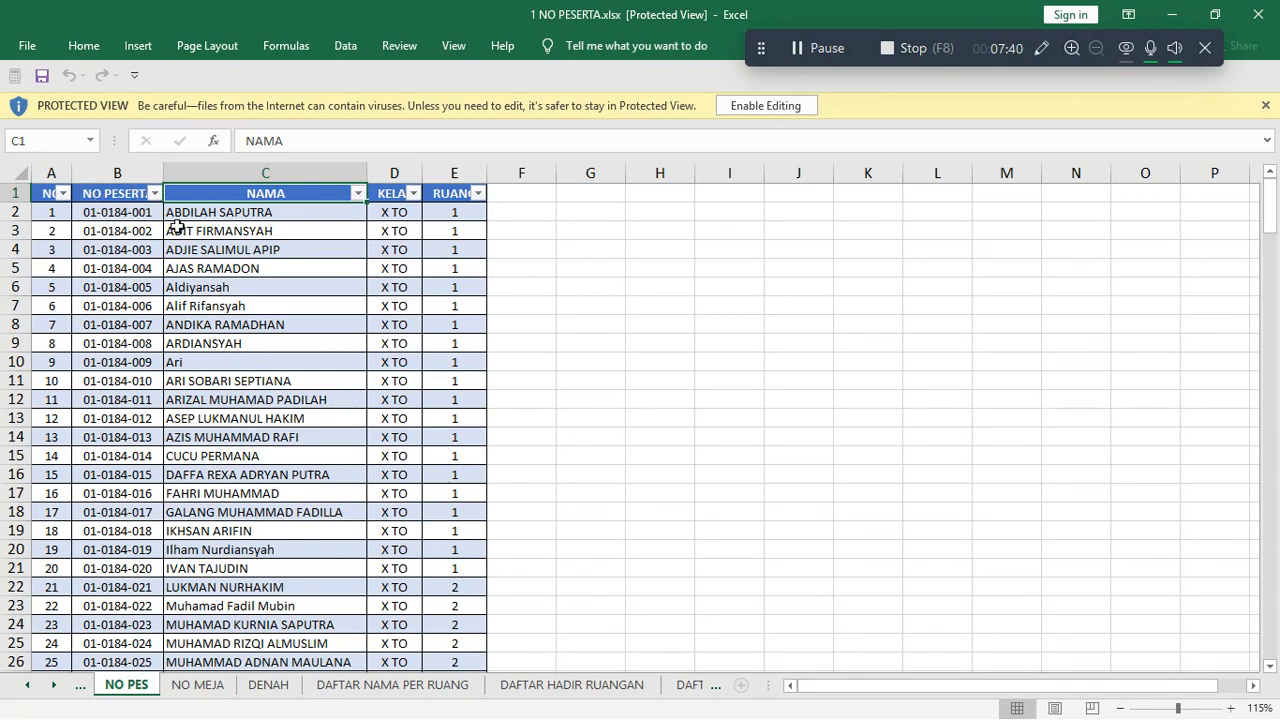
key("alt+Tab")
key("alt+Tab")
key("alt+Tab")
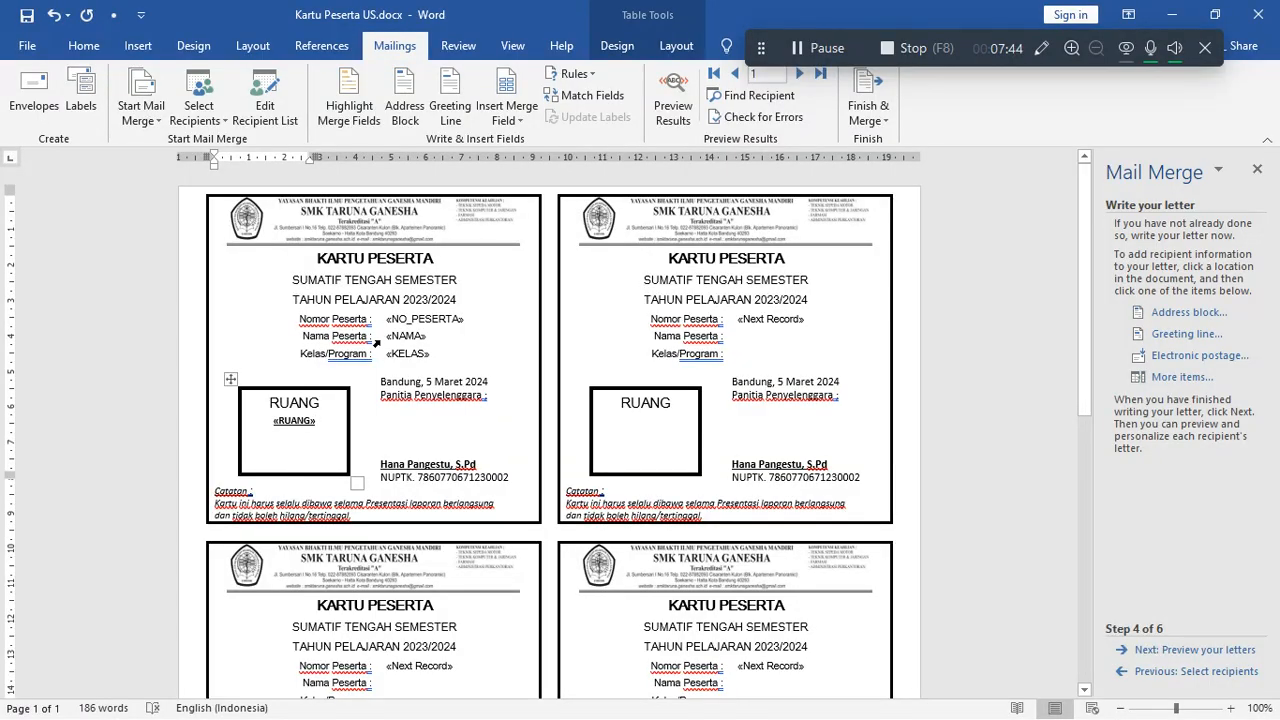
key("alt+Tab")
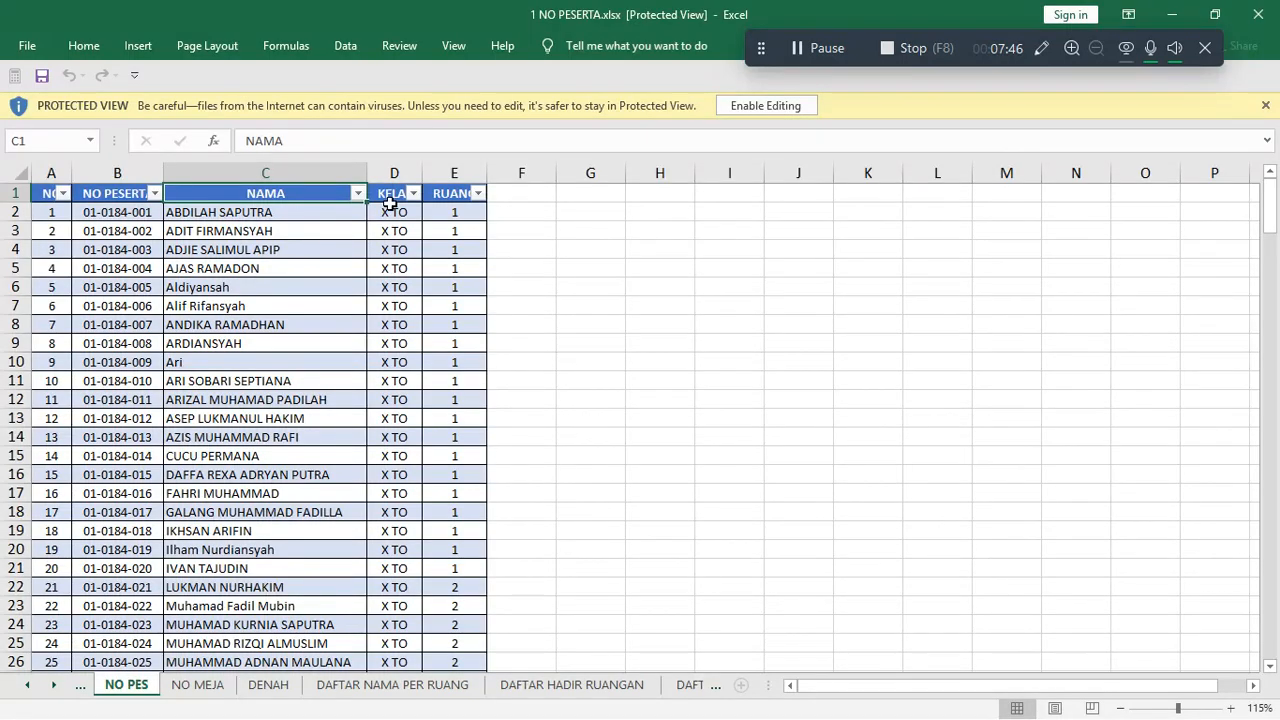
left_click(391, 206)
key("alt+Tab")
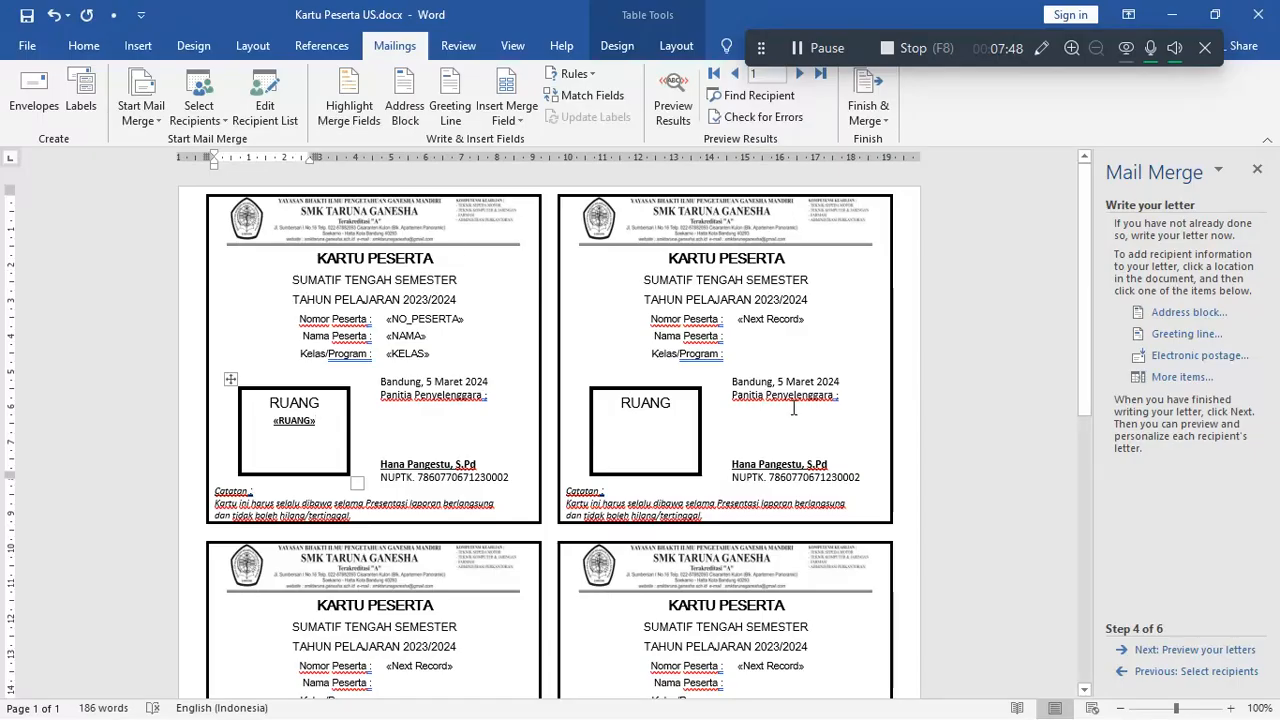
Delete the Next Record field after Nomor Peserta on the second card and insert the Next Record rule there again.
double_click(742, 324)
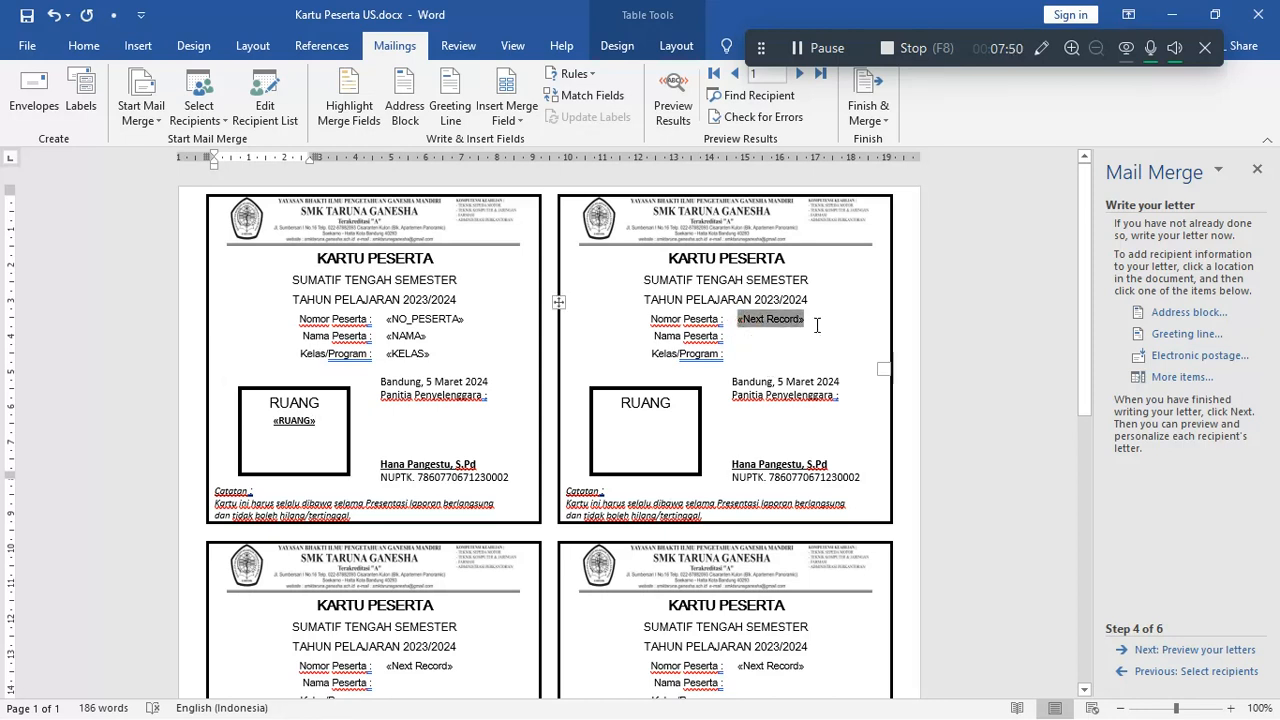
key("Delete")
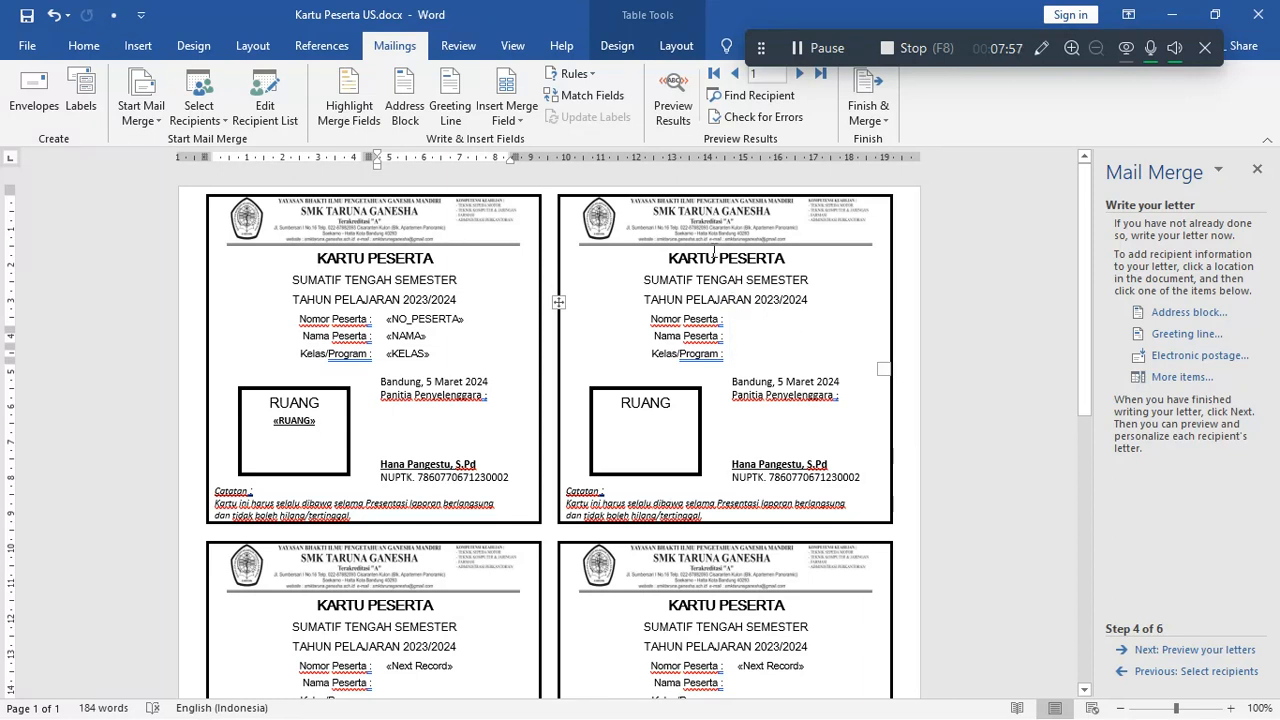
left_click(590, 76)
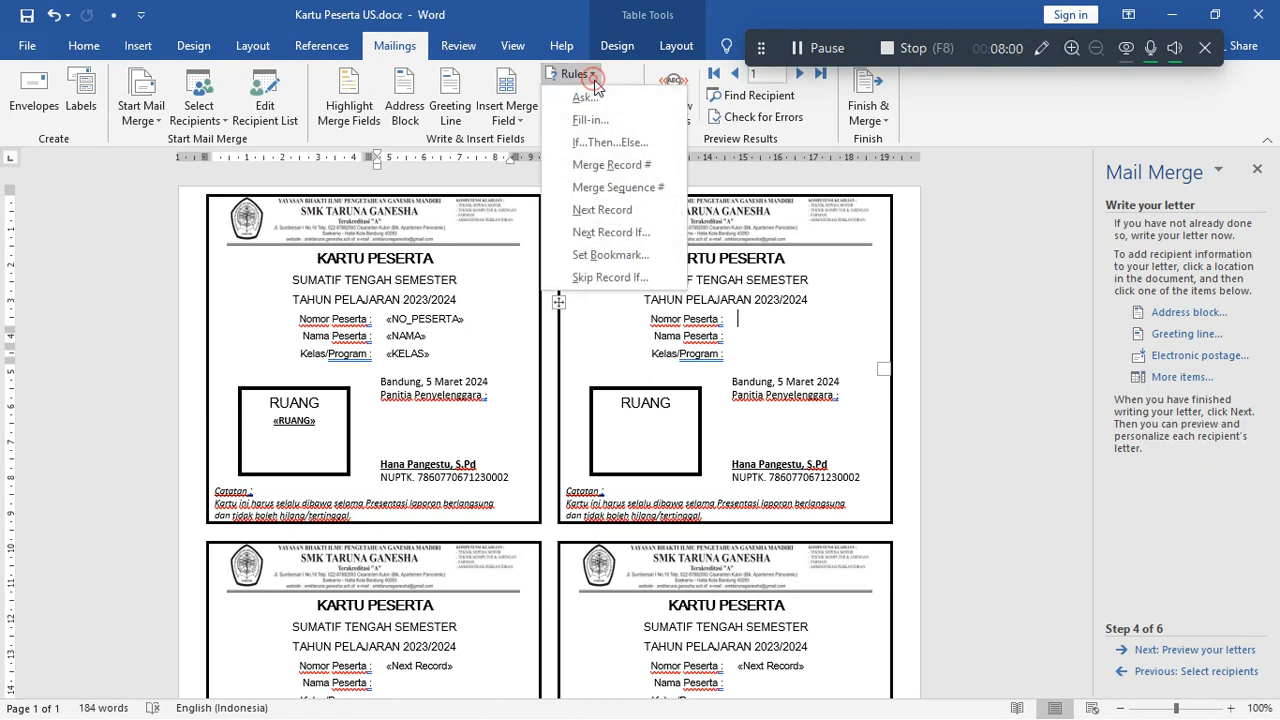
left_click(603, 210)
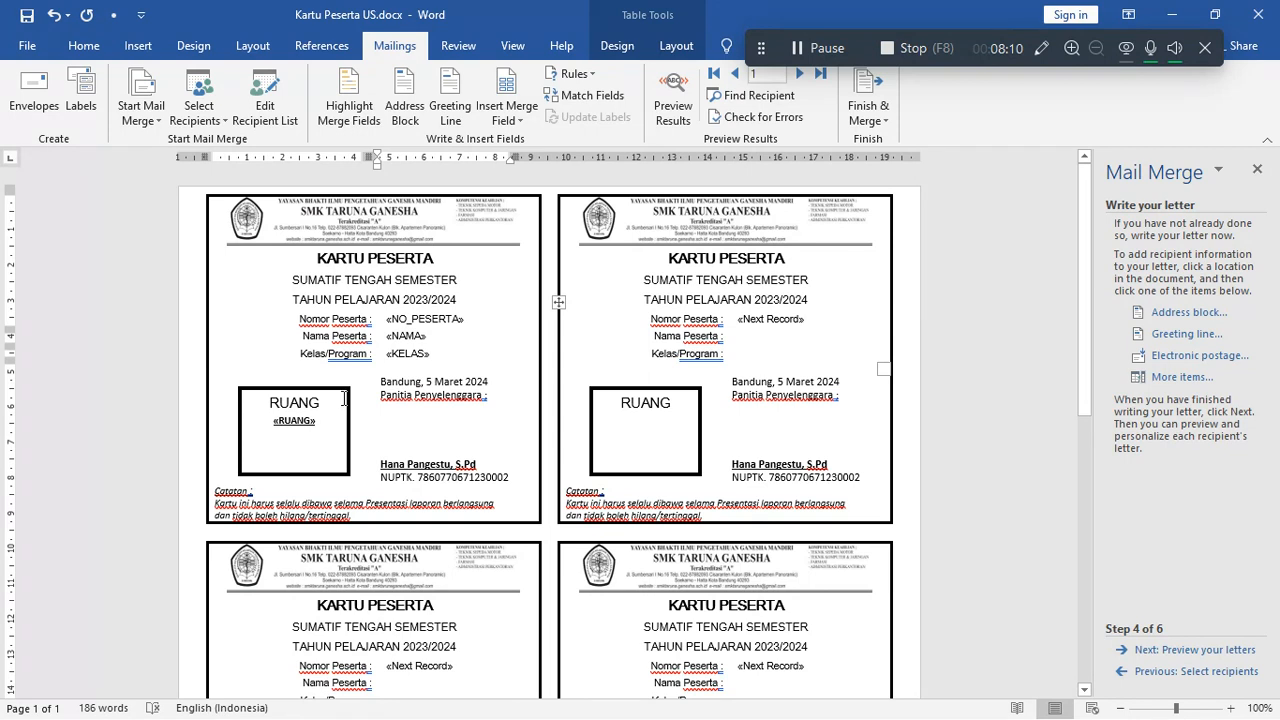
Insert the NO_PESERTA field directly after the Next Record field on the second card.
left_click(755, 299)
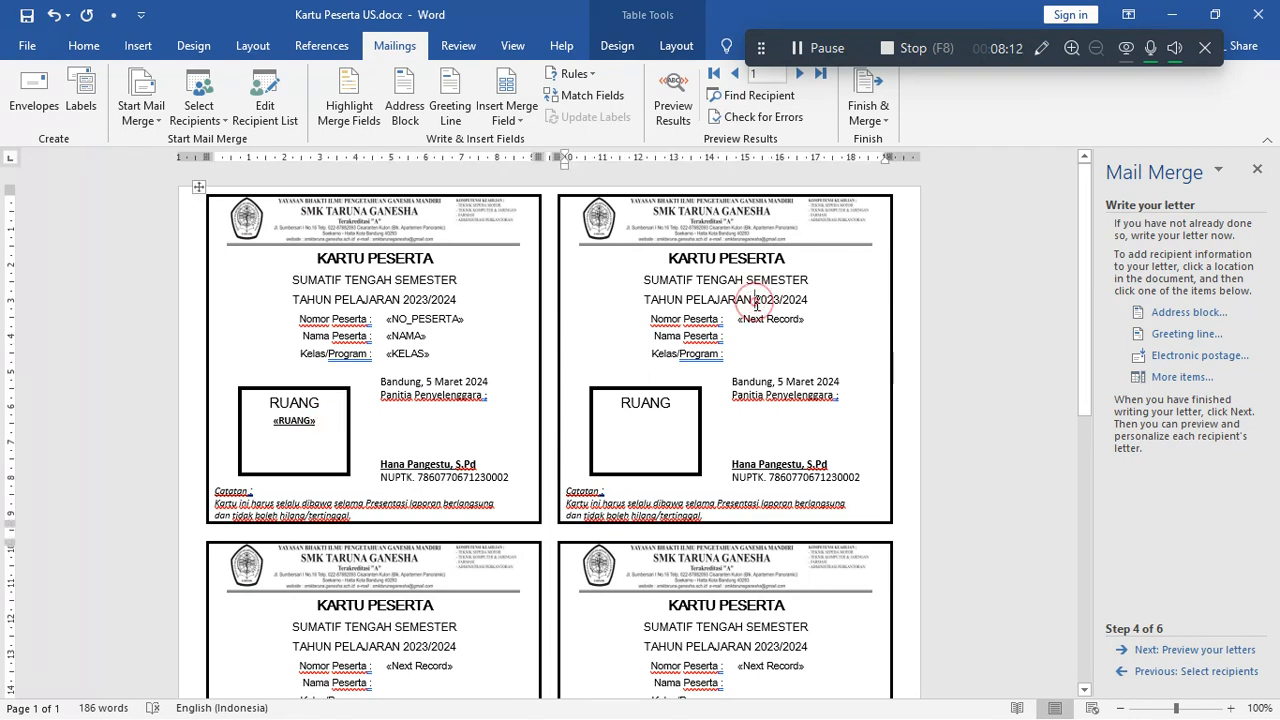
left_click(740, 319)
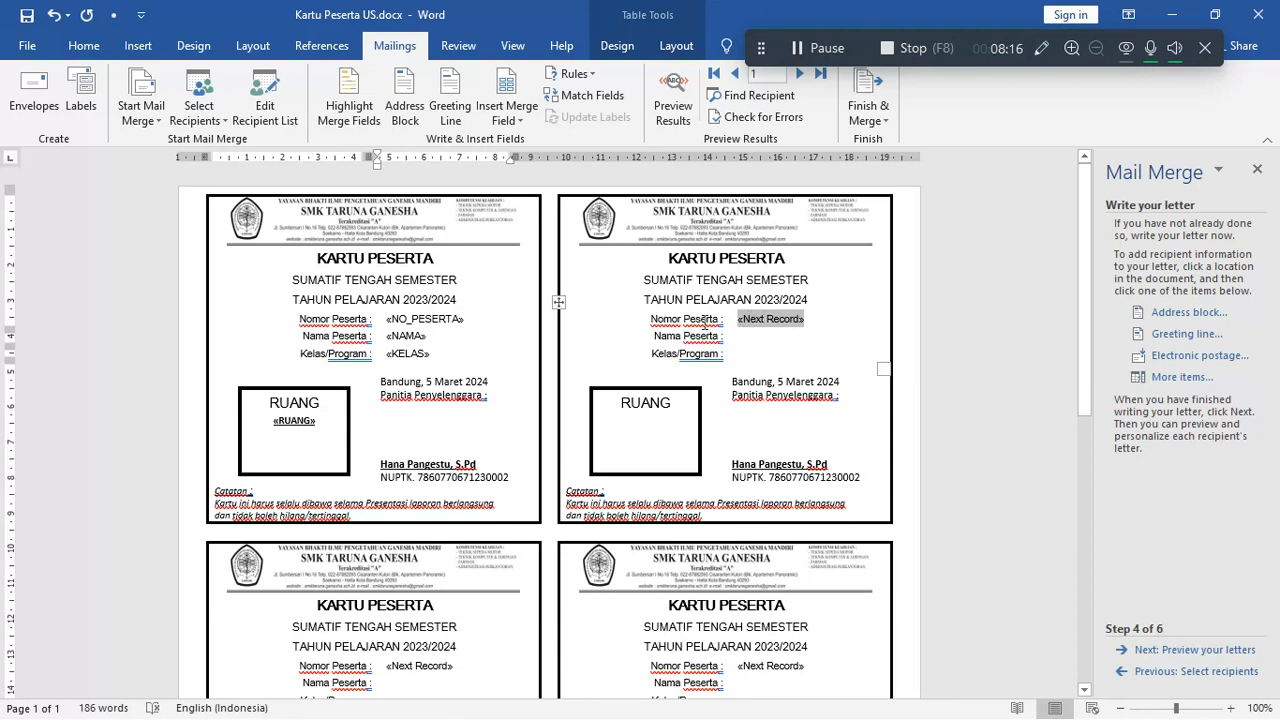
left_click(815, 319)
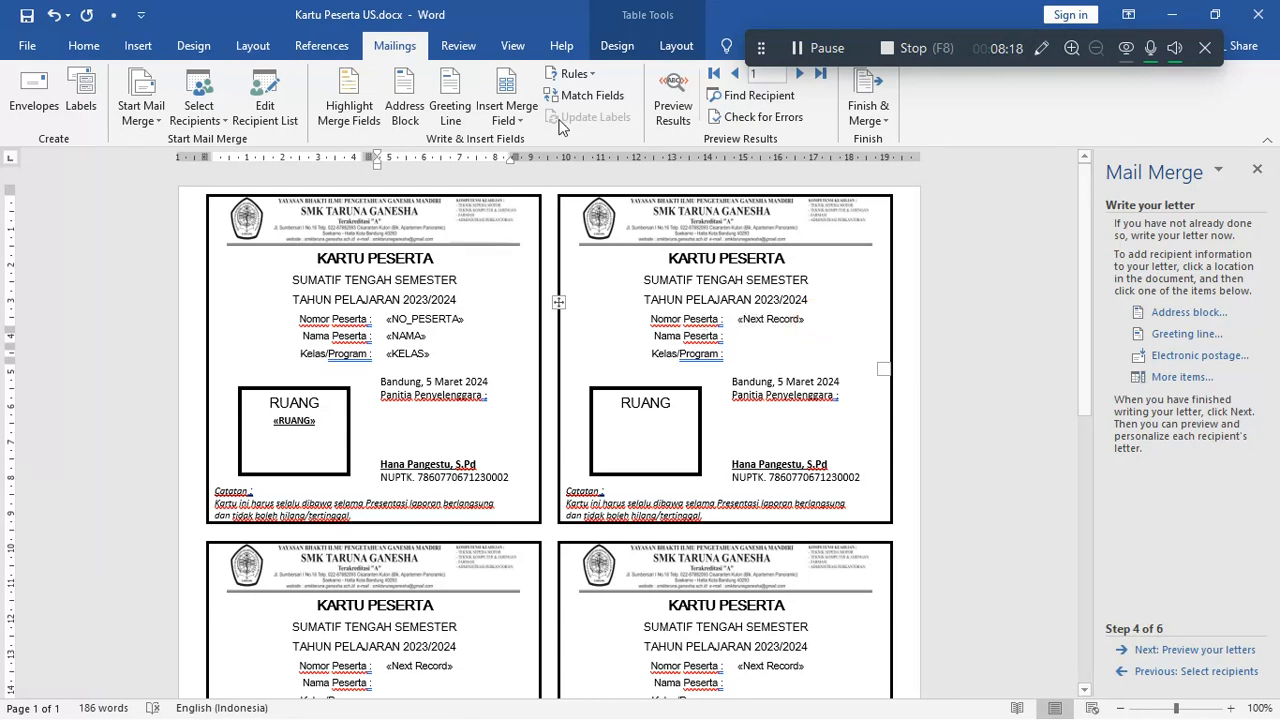
left_click(507, 114)
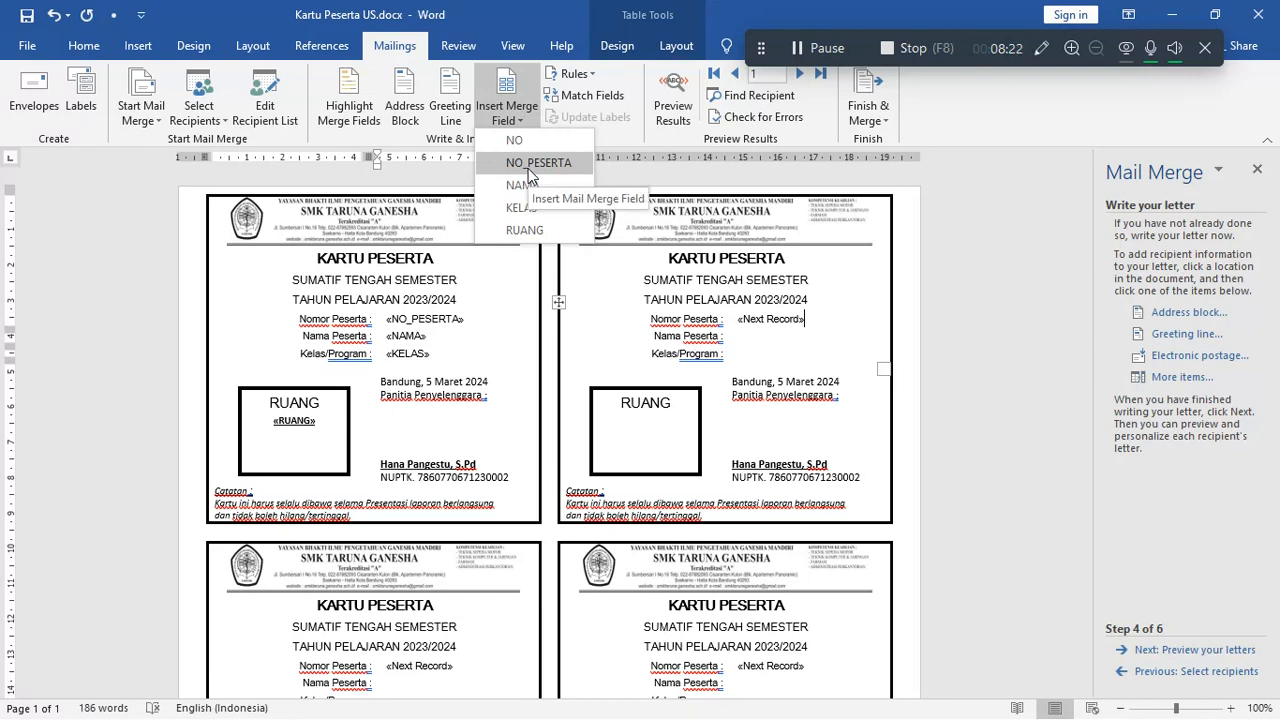
left_click(530, 163)
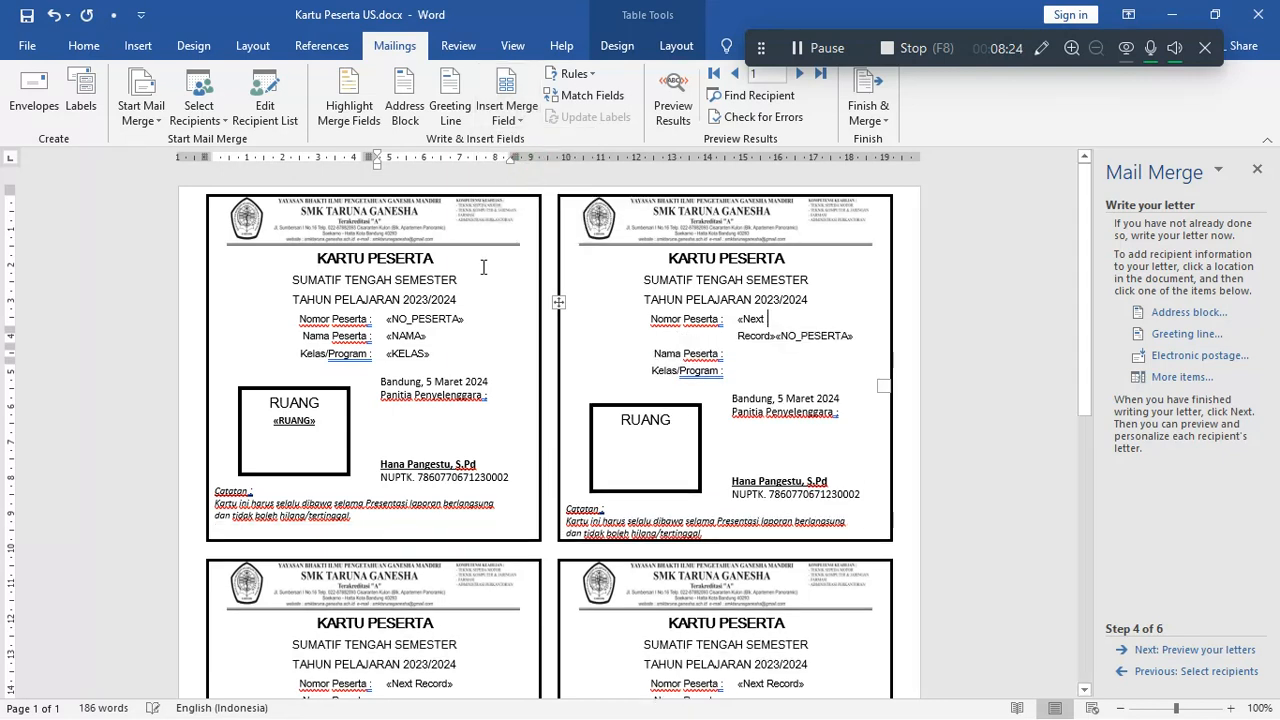
Insert the NAMA field after Nama Peserta and the KELAS field after Kelas/Program on the second card.
left_click(750, 355)
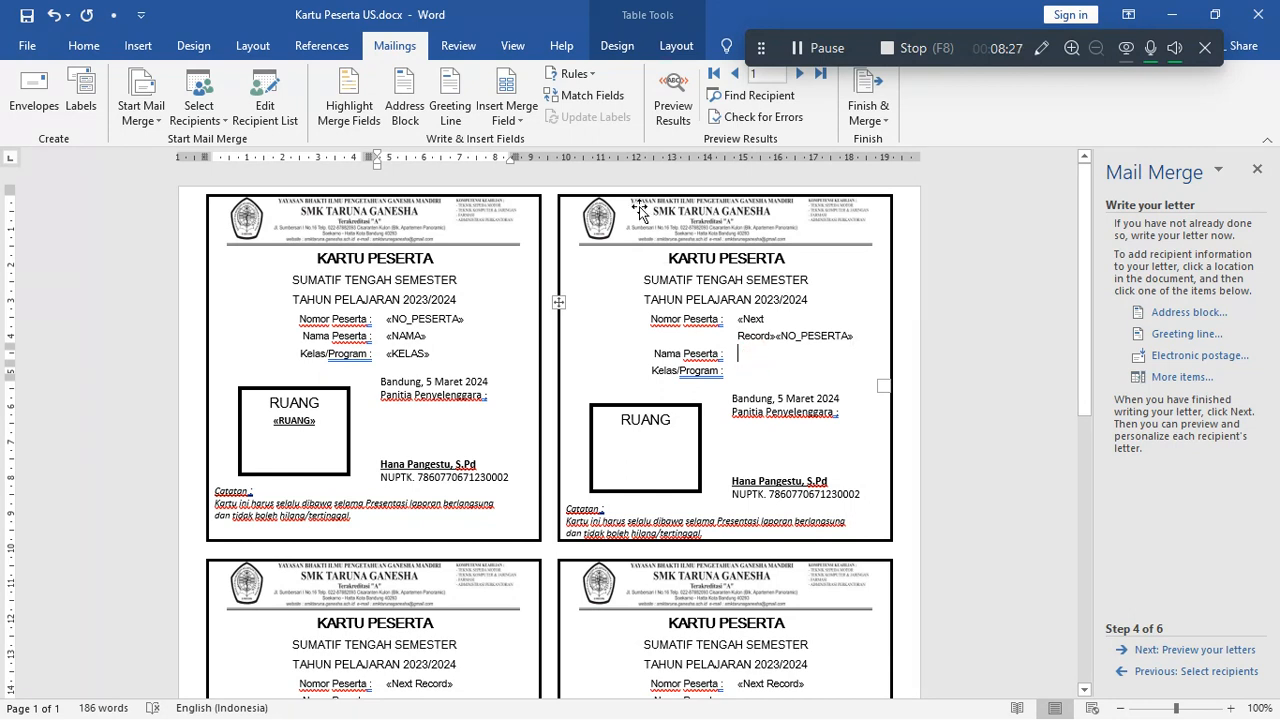
left_click(576, 73)
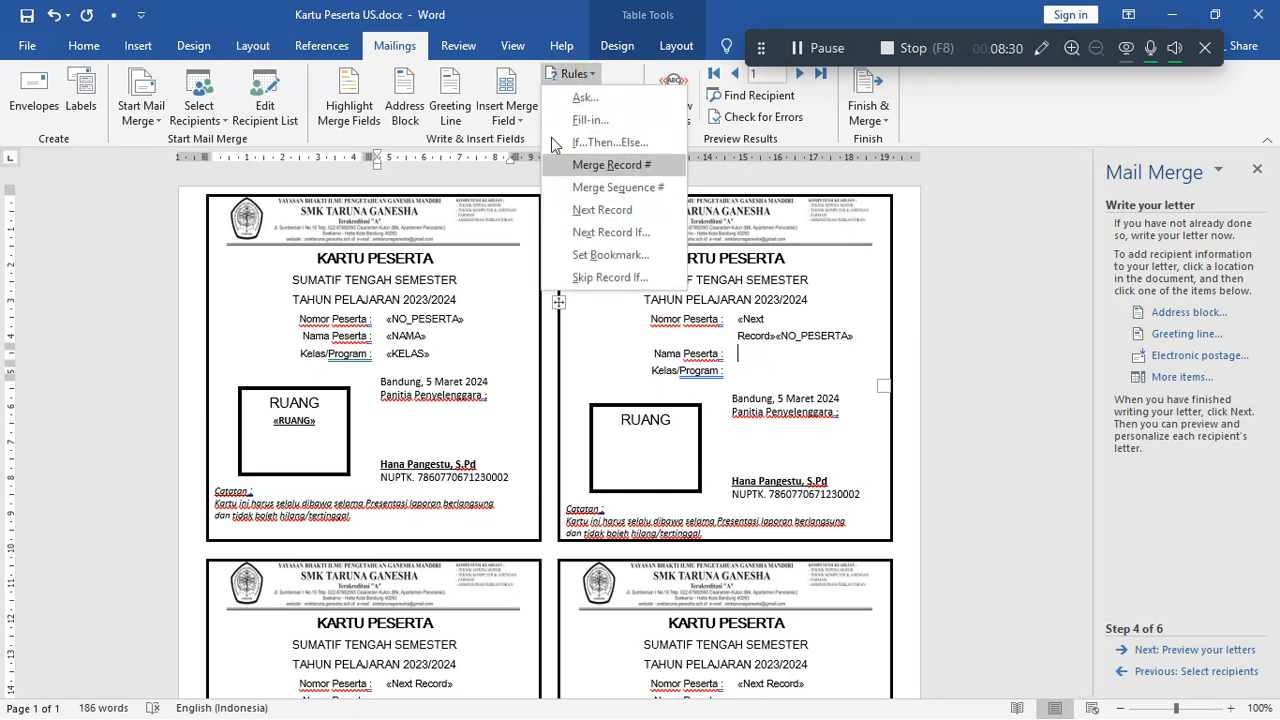
left_click(528, 104)
left_click(524, 184)
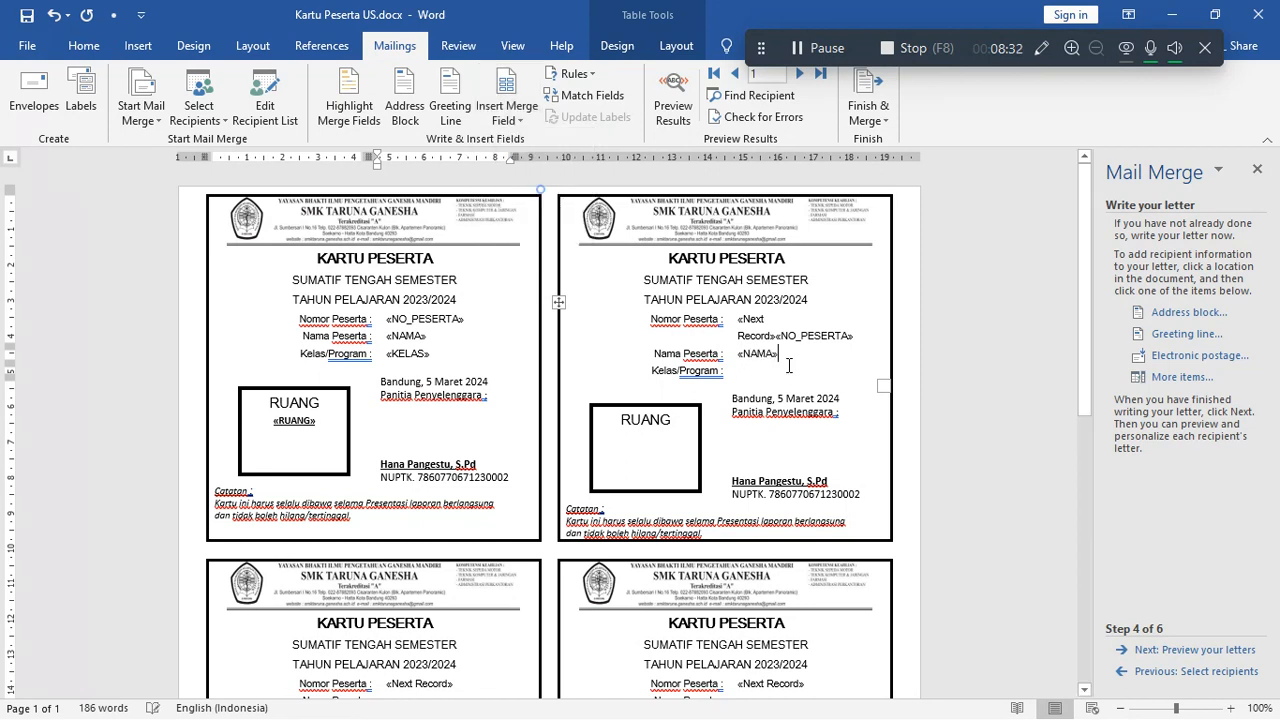
left_click(755, 368)
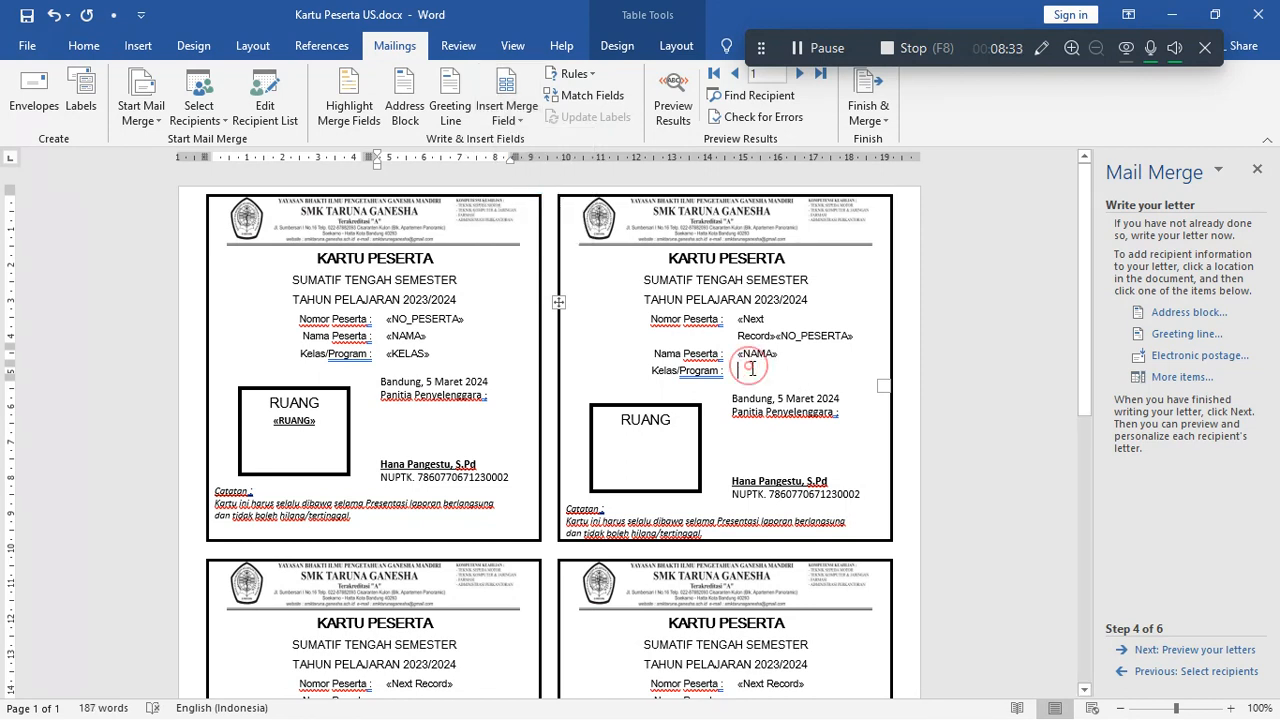
left_click(505, 118)
left_click(521, 206)
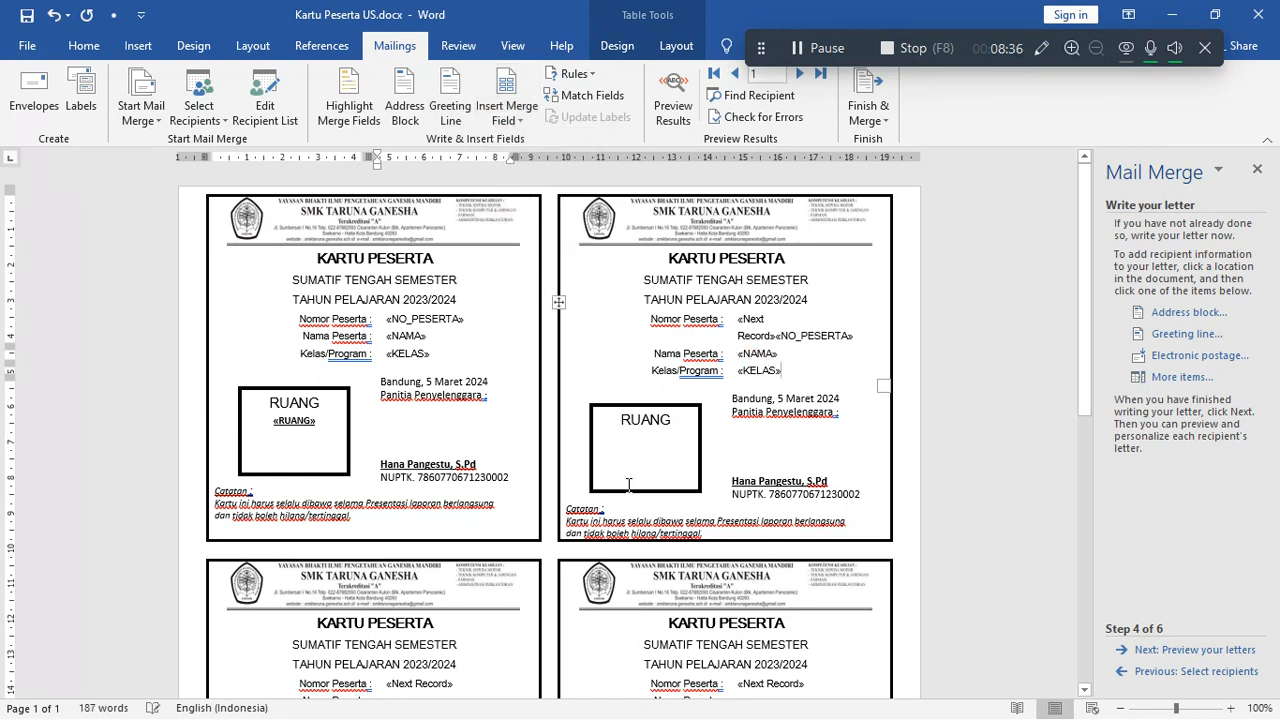
Insert the RUANG field under the RUANG heading in the second card's box.
left_click(634, 446)
left_click(505, 118)
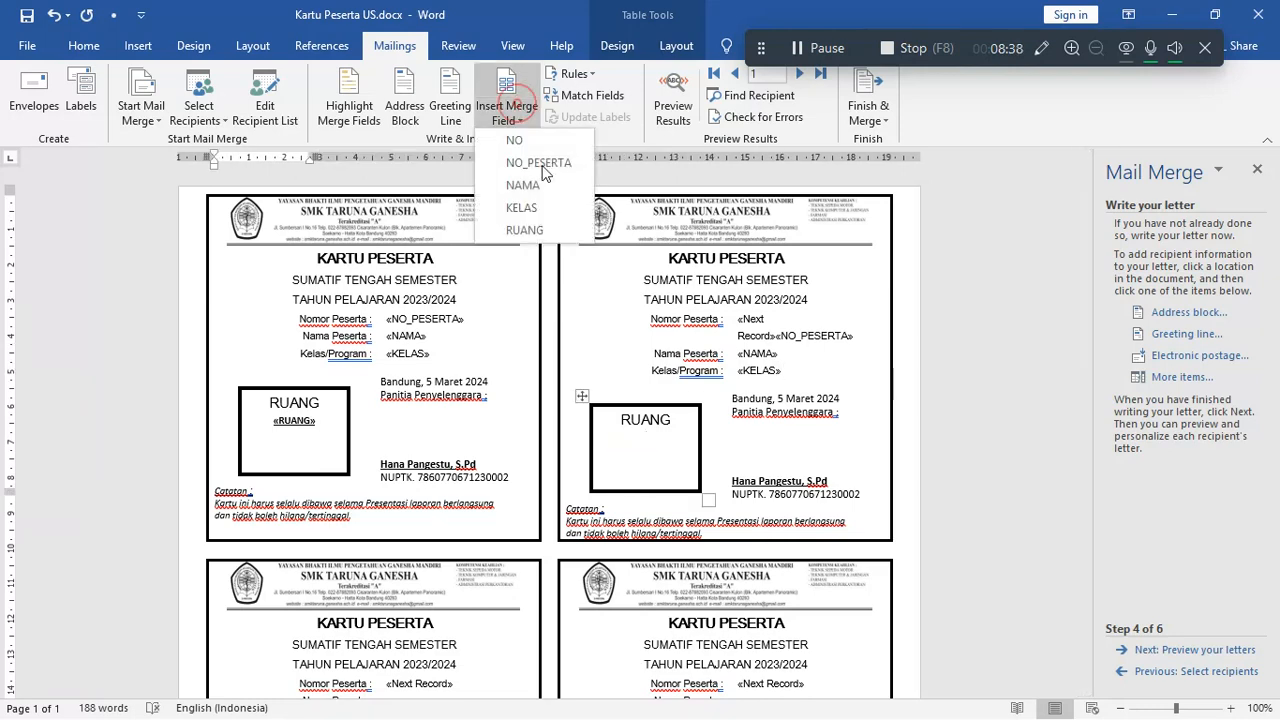
left_click(530, 230)
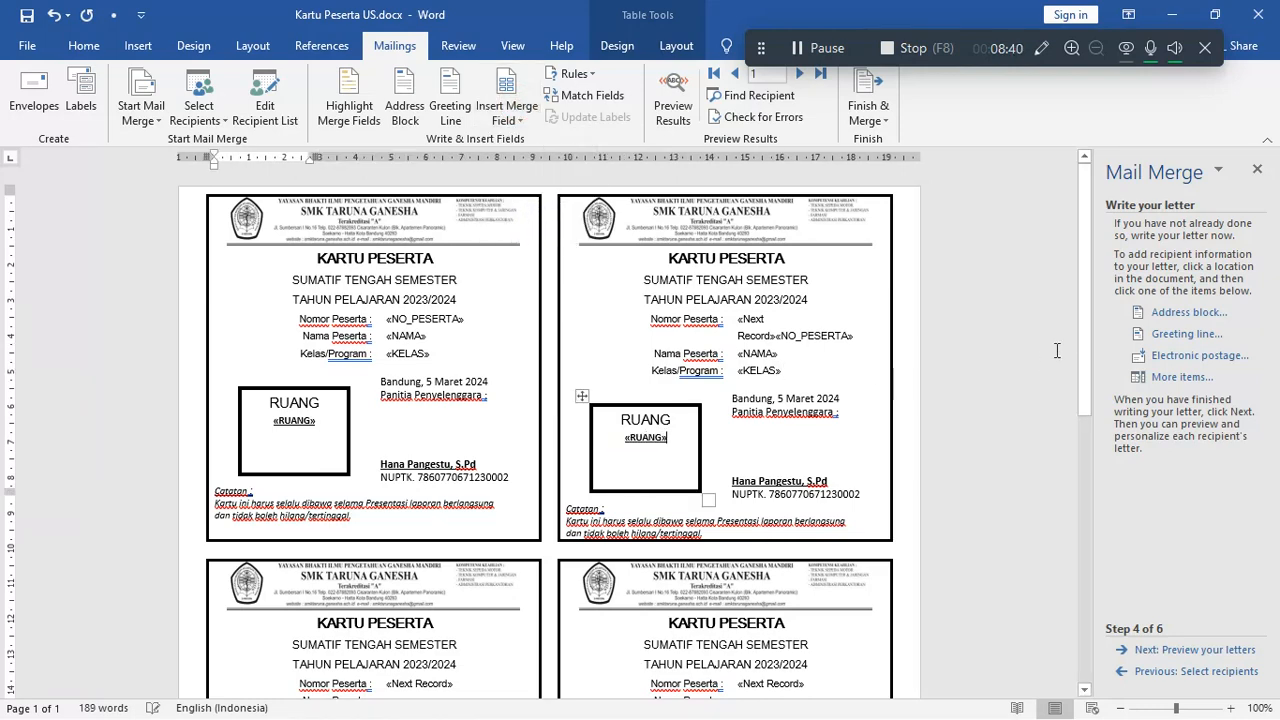
Copy the second card's contents, including the Next Record rule and merge fields, and paste them over the third and fourth cards' contents.
scroll(1082, 322, "down", 2)
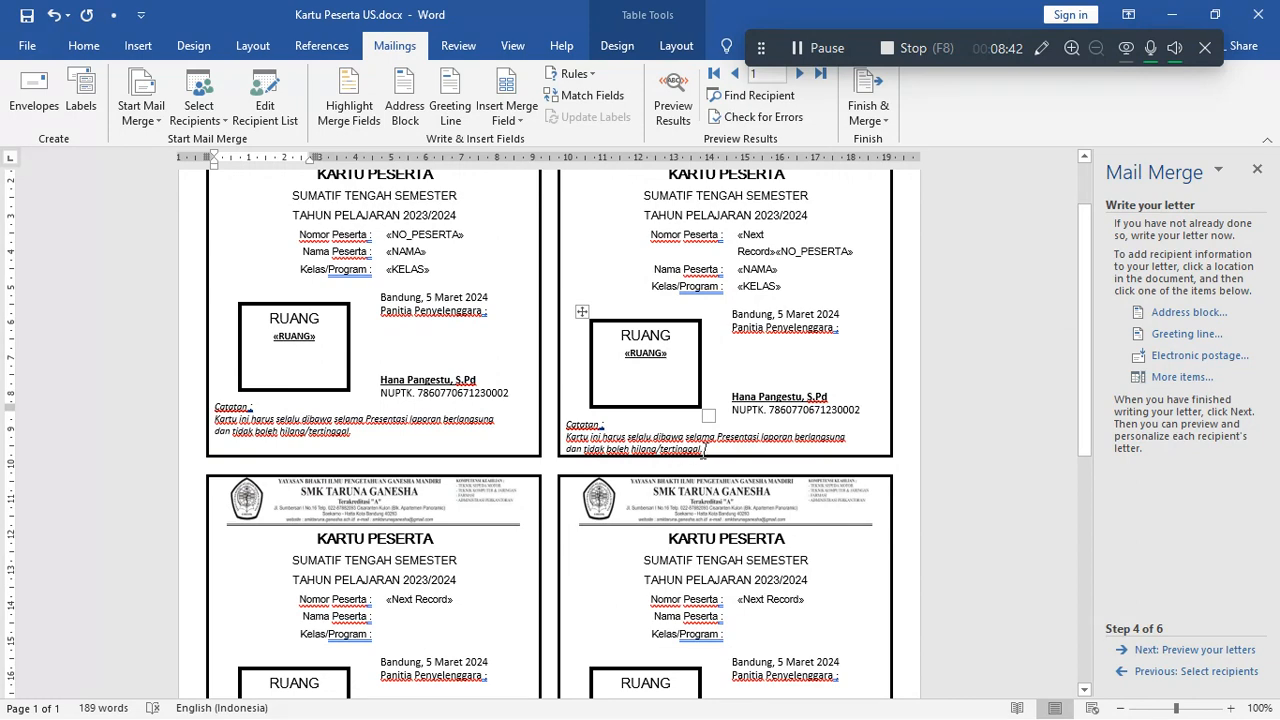
left_click_drag(712, 450, 636, 226)
key("ctrl+c")
key("Down")
key("Down")
key("Down")
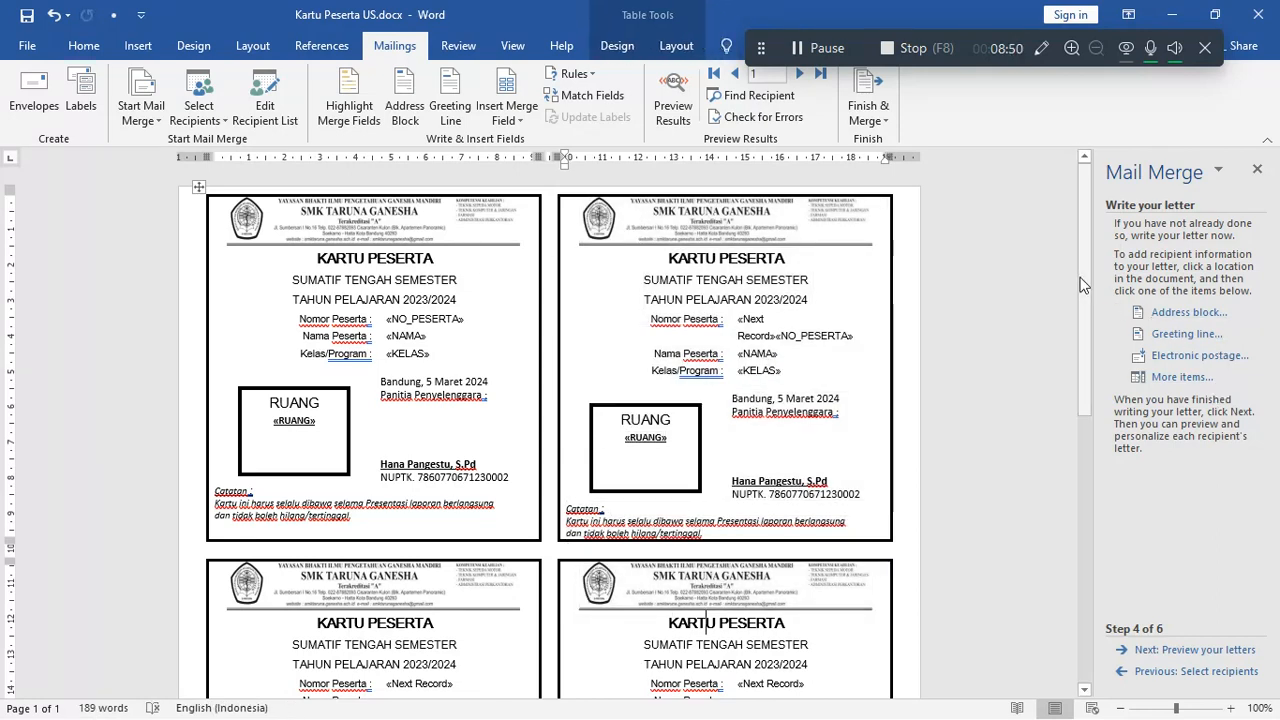
left_click_drag(1082, 271, 1083, 380)
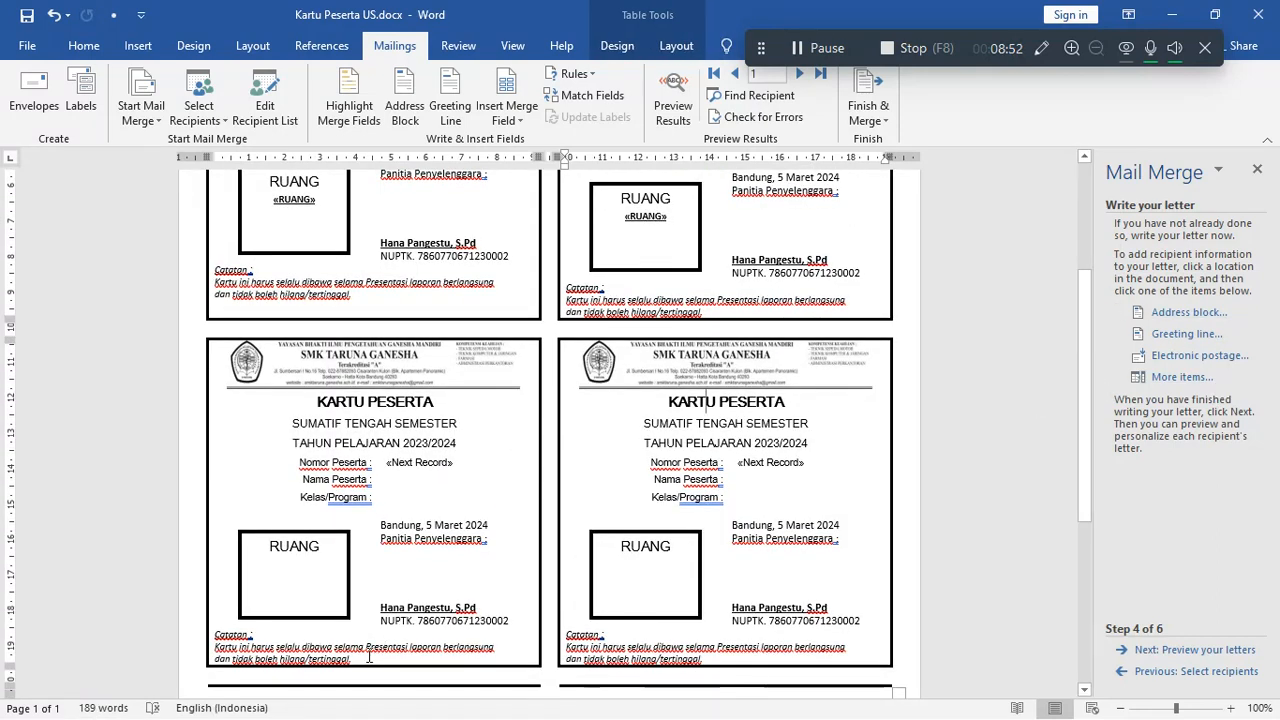
left_click_drag(366, 654, 296, 372)
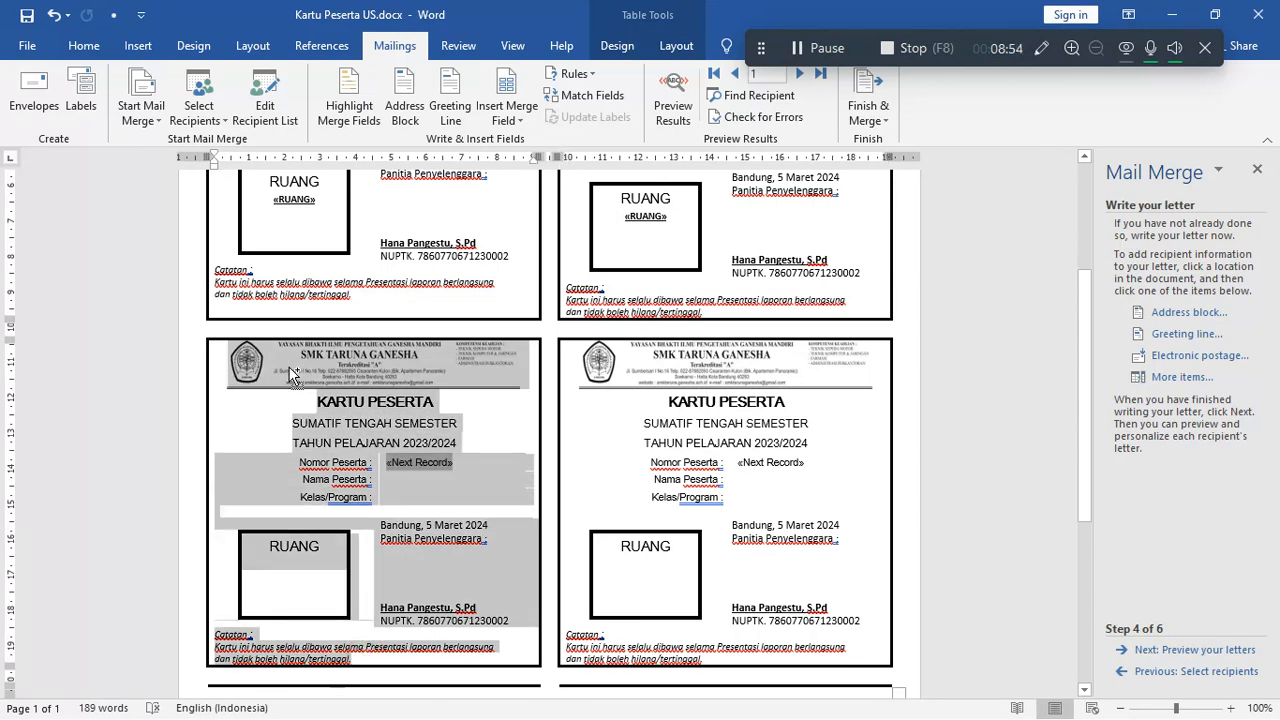
left_click(534, 451)
key("ctrl+v")
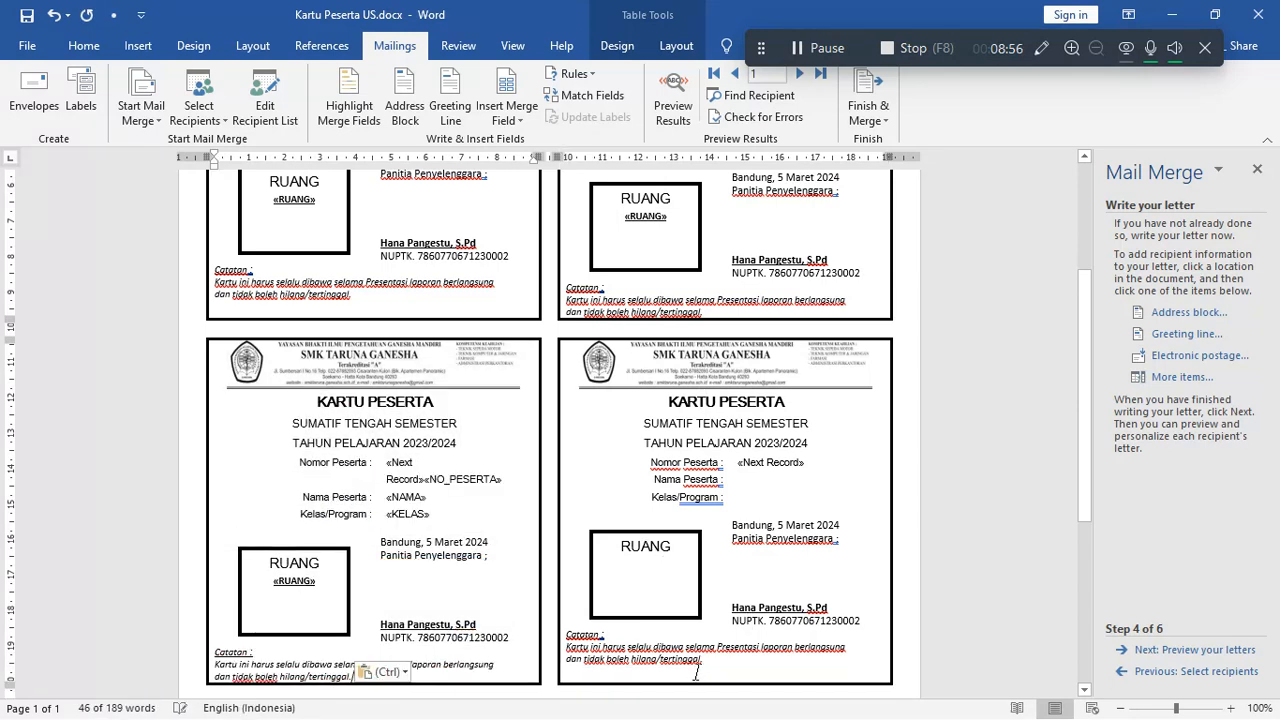
left_click_drag(695, 672, 632, 372)
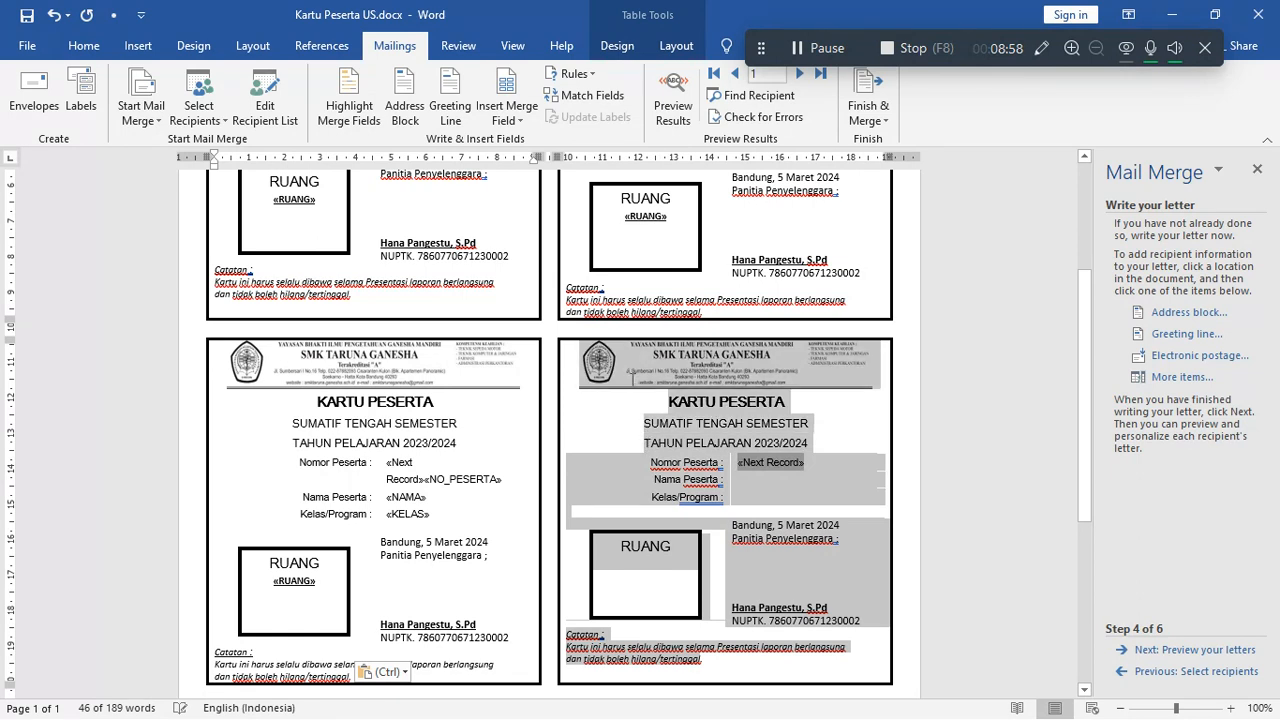
key("ctrl+v")
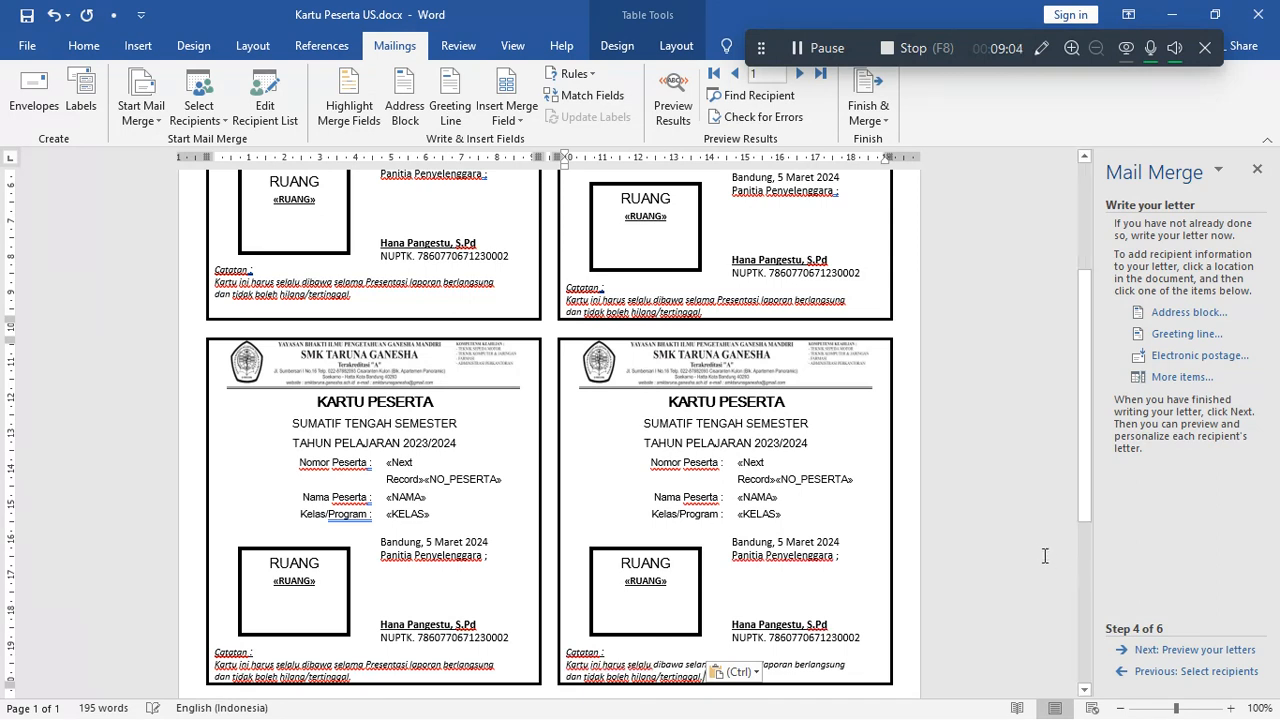
Preview the merged letters and check the participant data filled into all four cards on the page.
left_click(1150, 652)
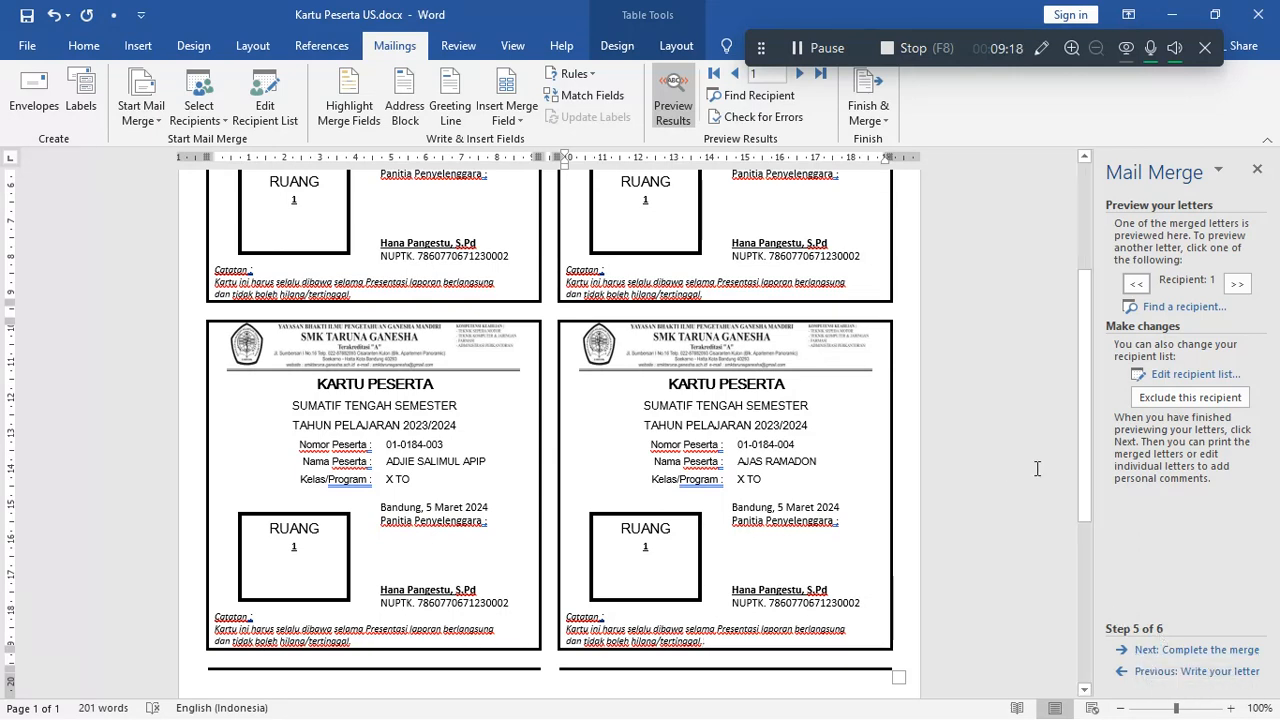
left_click_drag(1079, 476, 1097, 362)
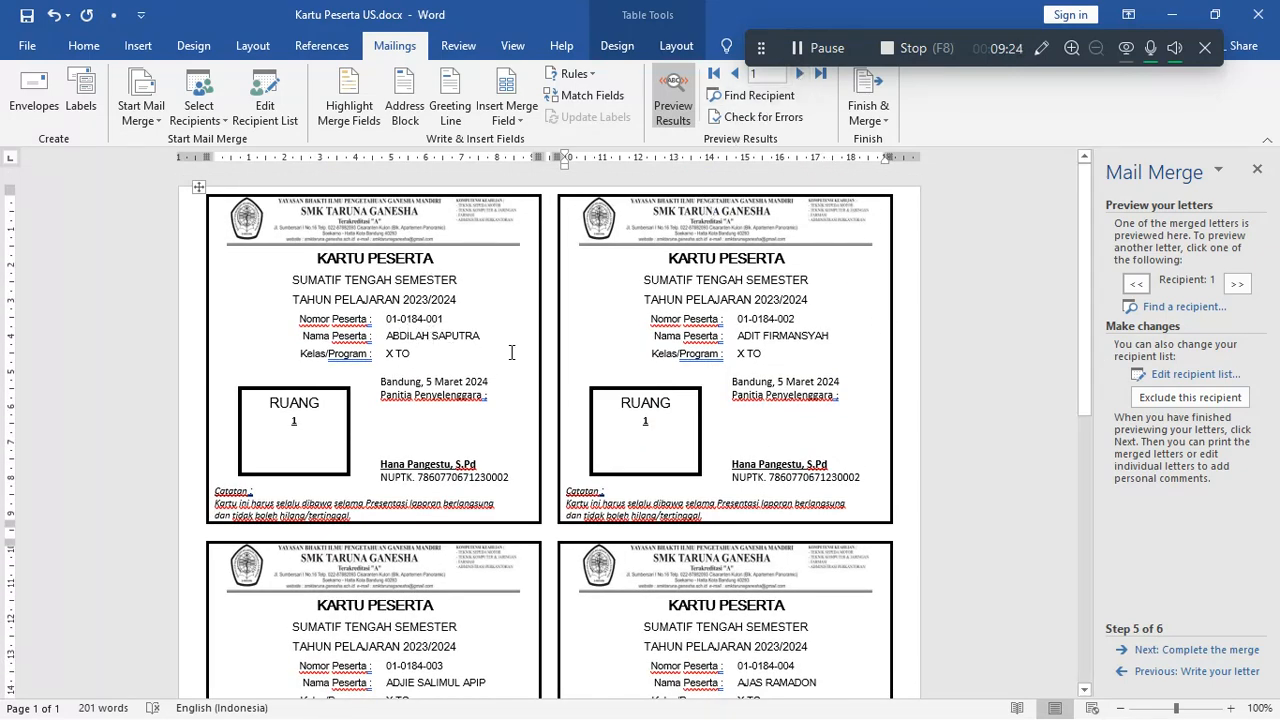
key("alt+Tab")
key("alt+Tab")
key("alt+Tab")
key("alt+Tab")
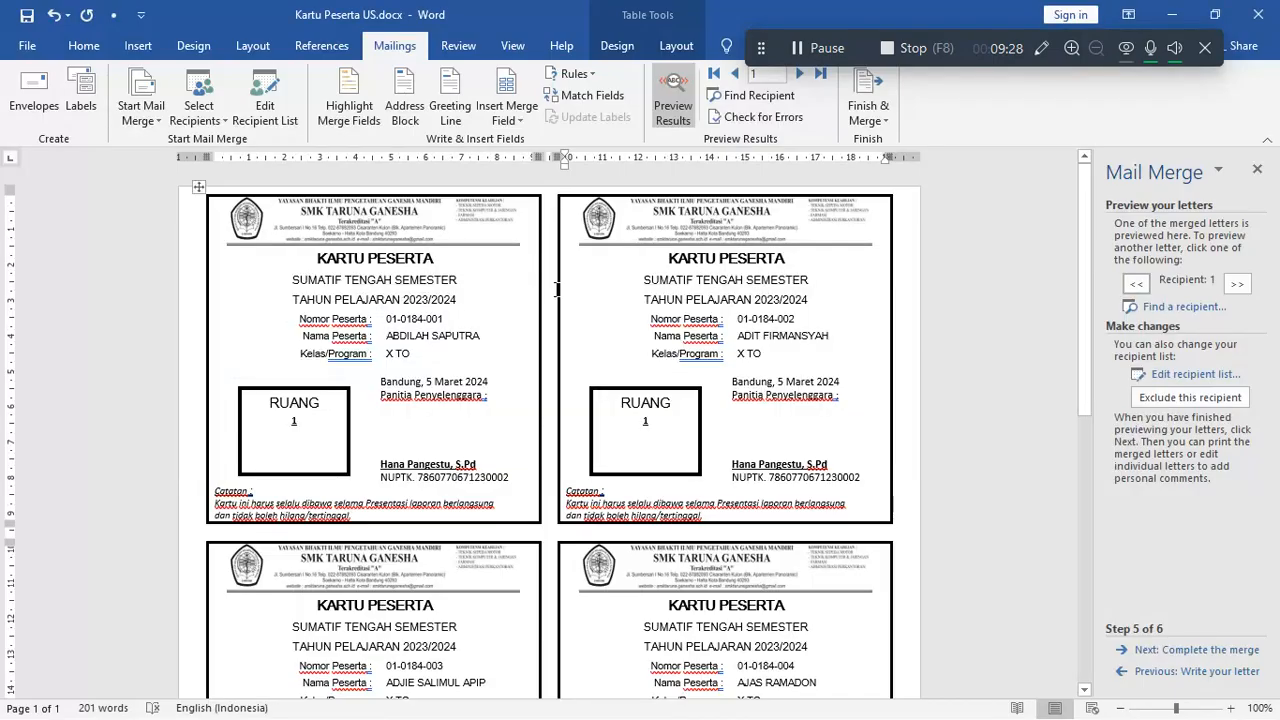
Advance the merge preview record by record to recipient 4 to check how the cards fill.
left_click(805, 74)
left_click(804, 74)
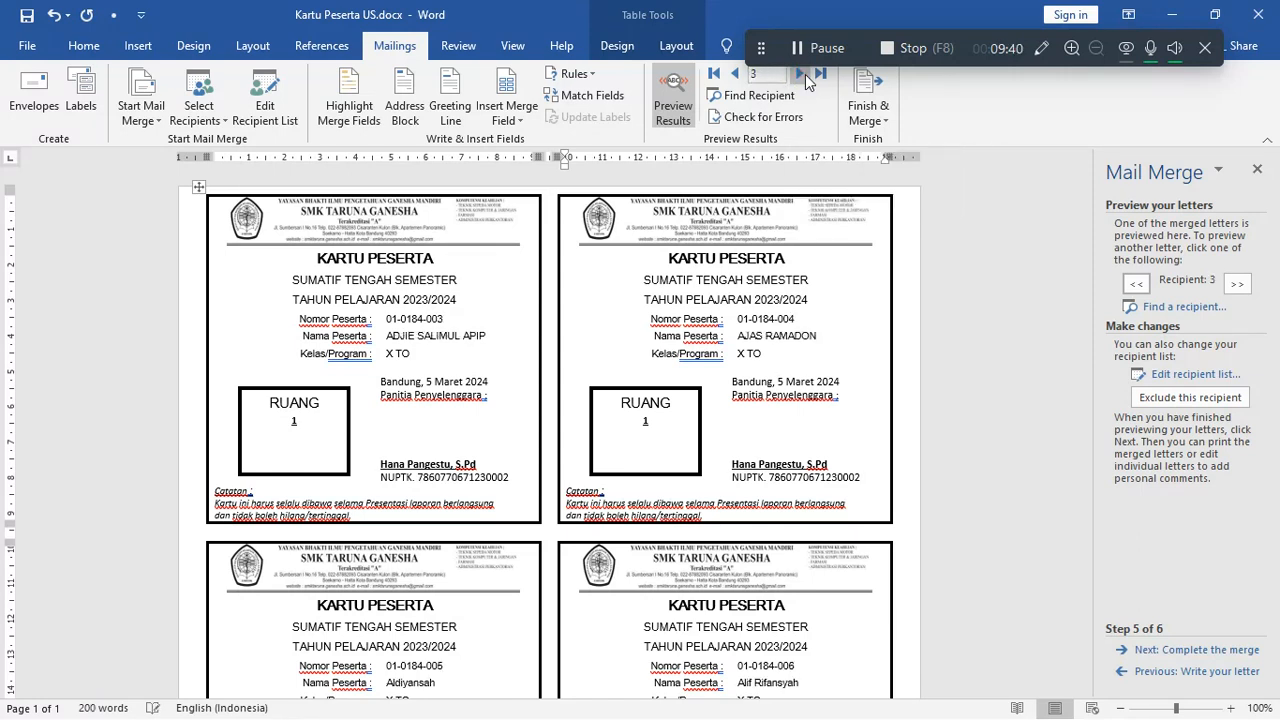
left_click(805, 74)
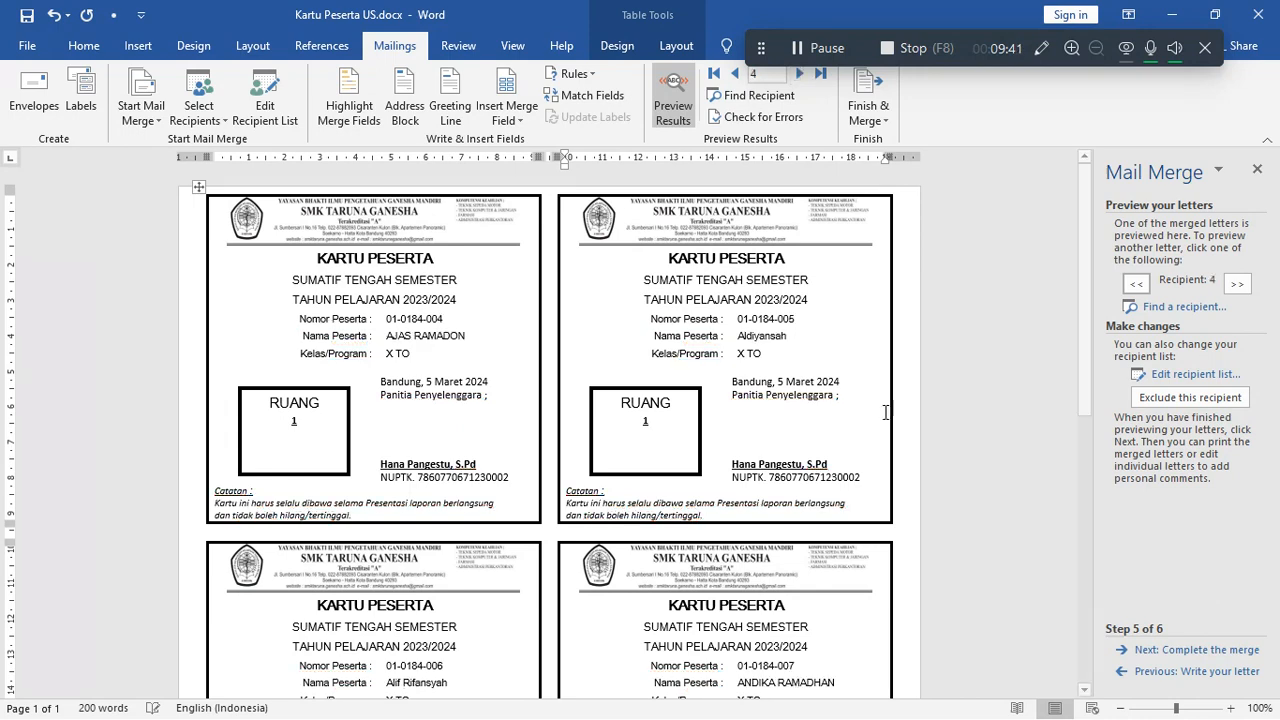
Complete the merge and print all records to the EPSON L120 Series printer, with all pages and one copy.
left_click(1222, 651)
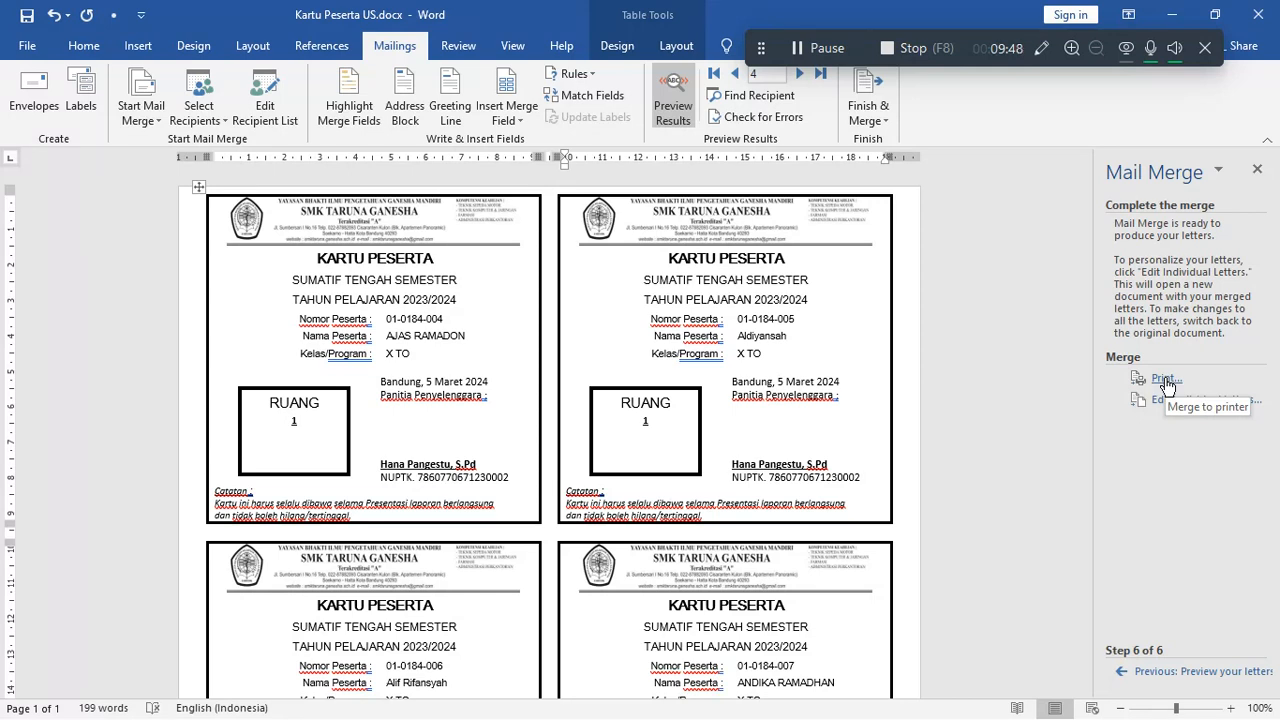
left_click(1166, 380)
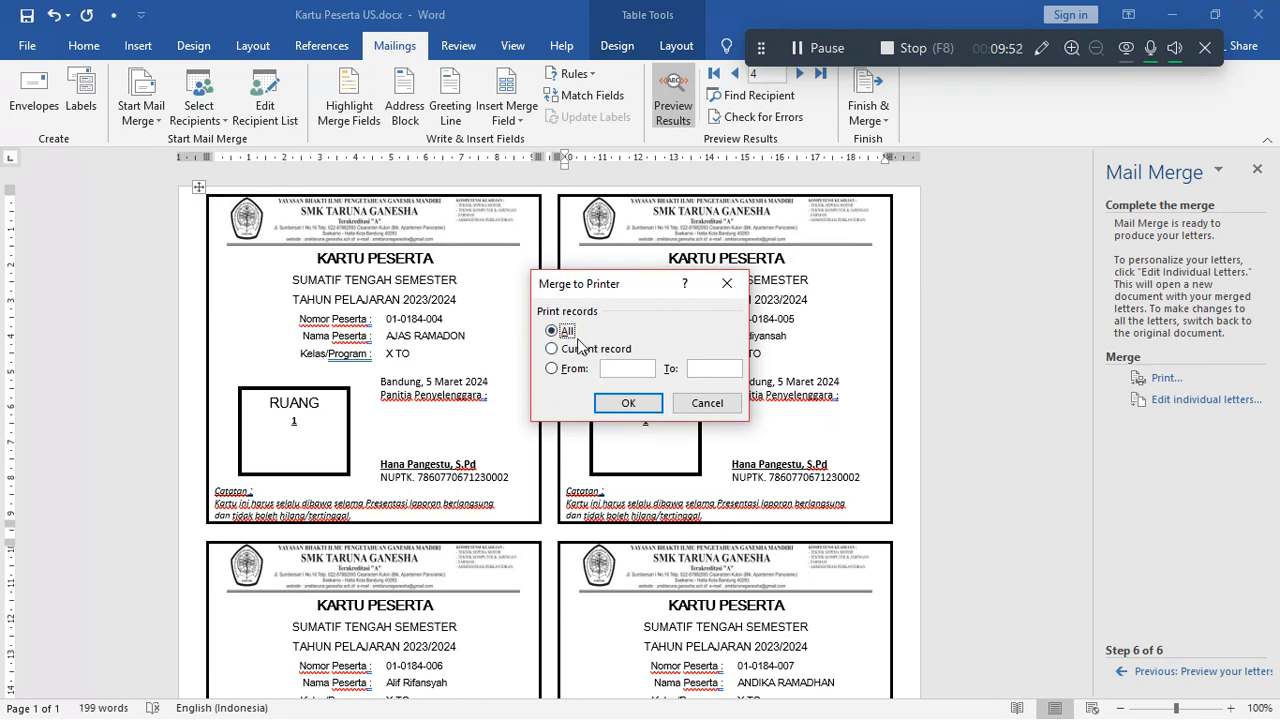
left_click(628, 404)
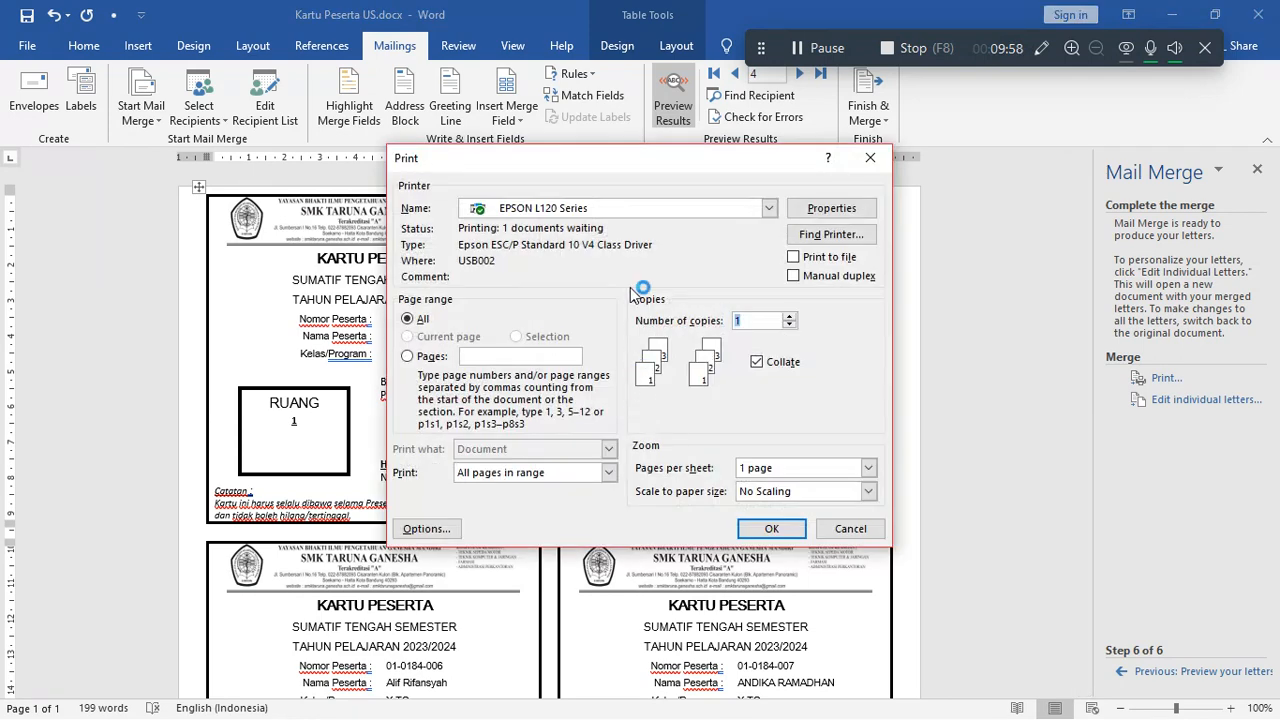
left_click(645, 208)
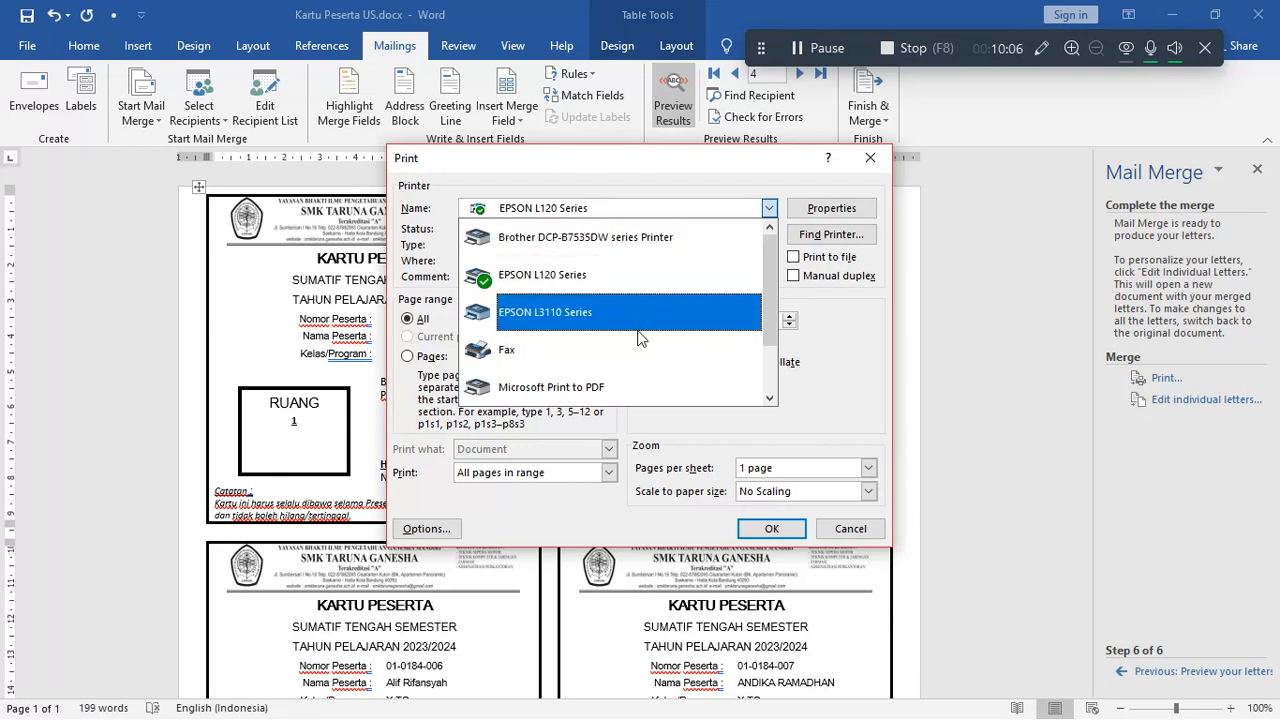
left_click(687, 440)
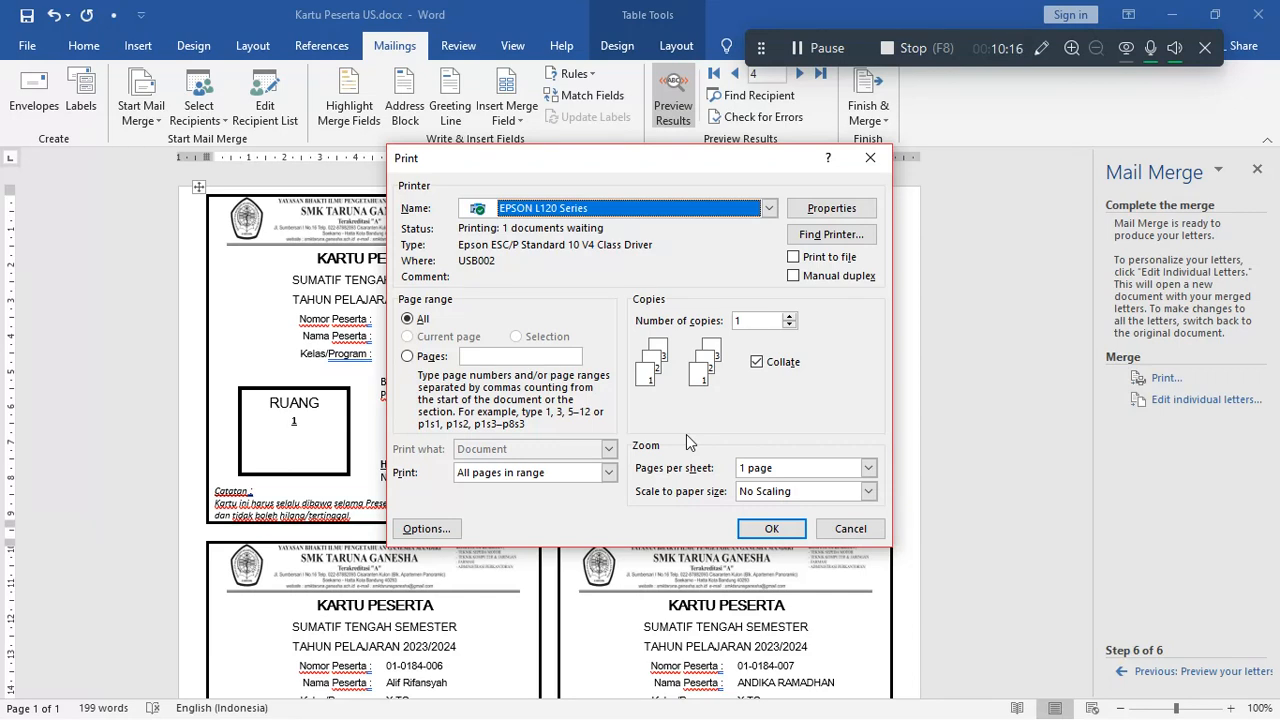
left_click(785, 535)
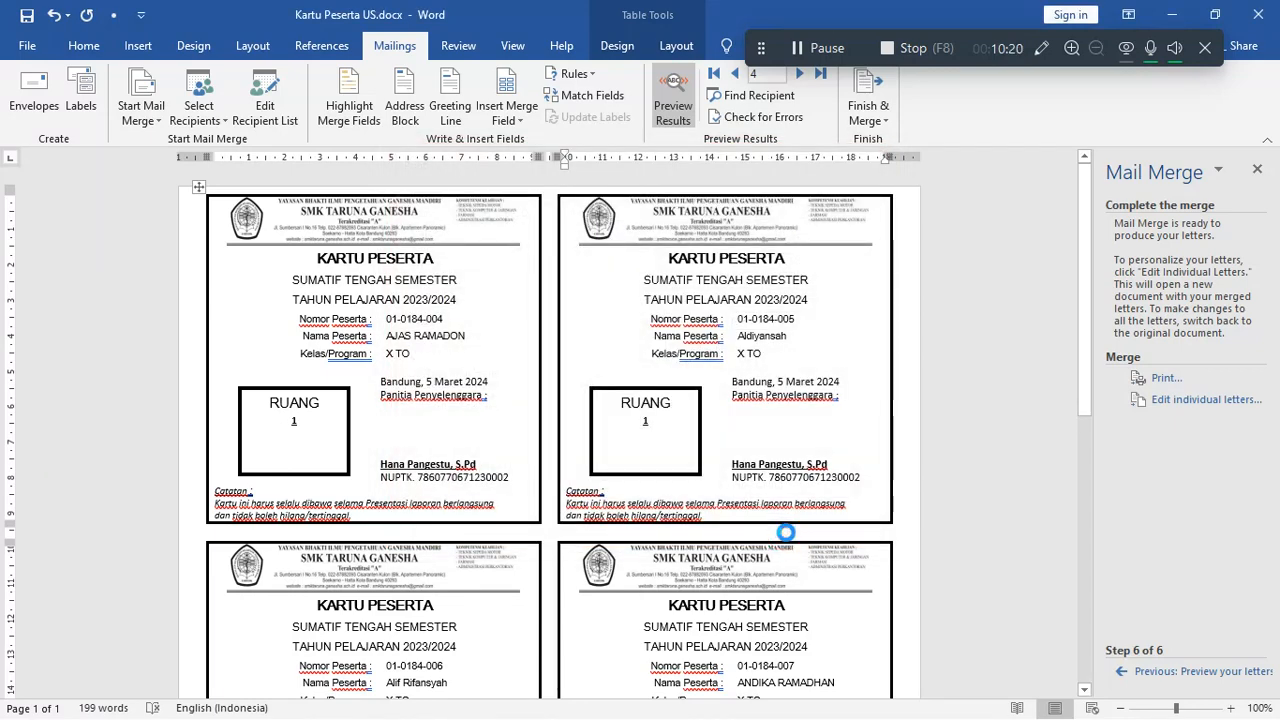